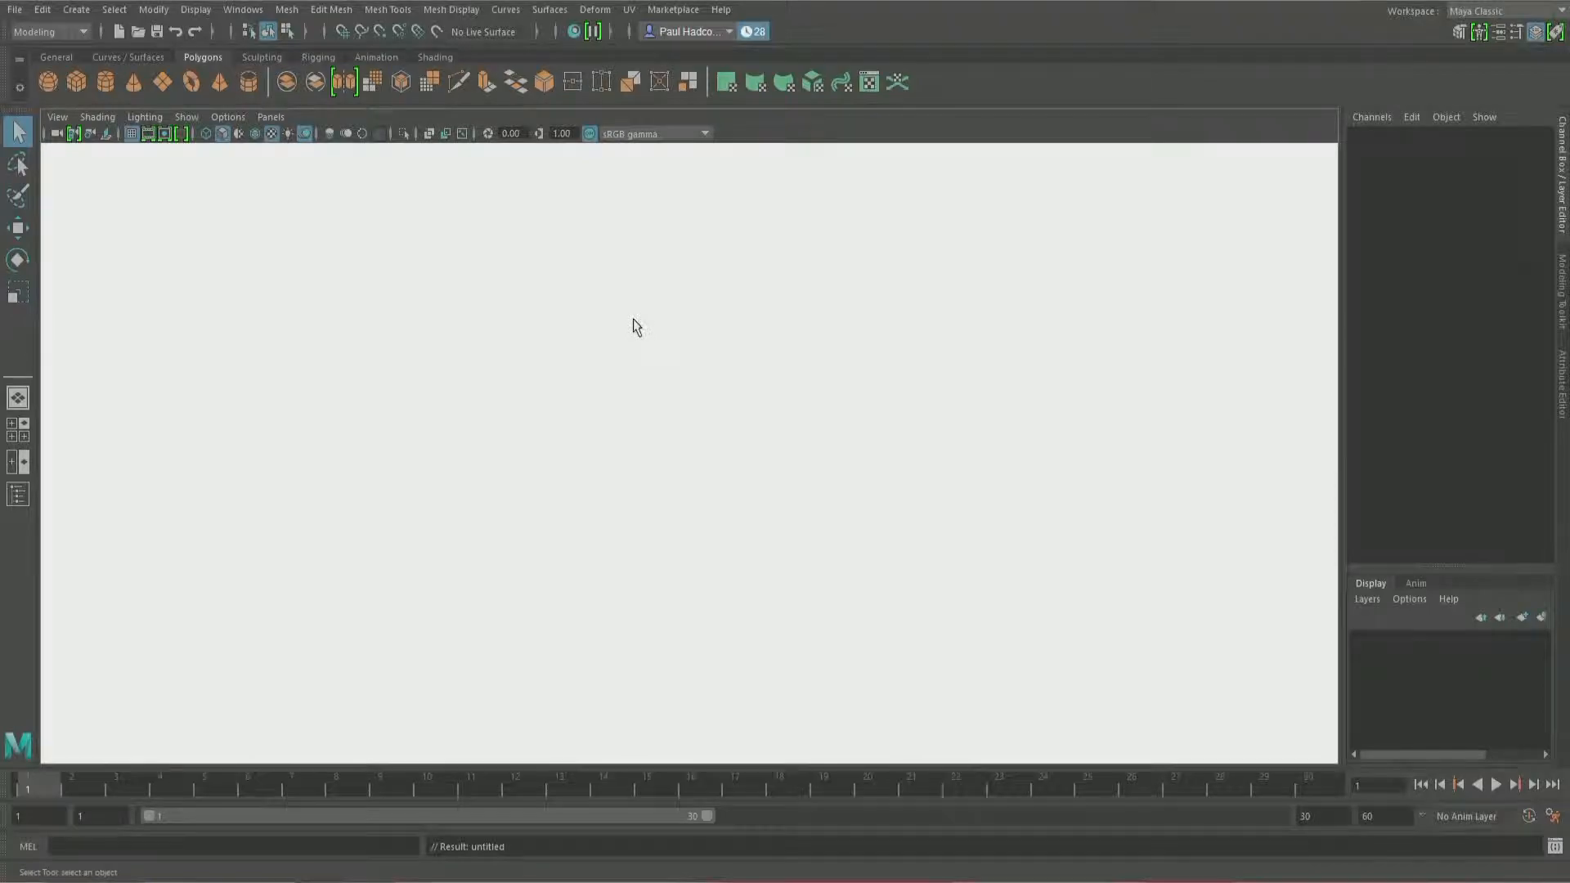
Step: Switch between the four-view layout and single full-size viewports, finishing in the perspective view
{"action": "key", "text": "space"}
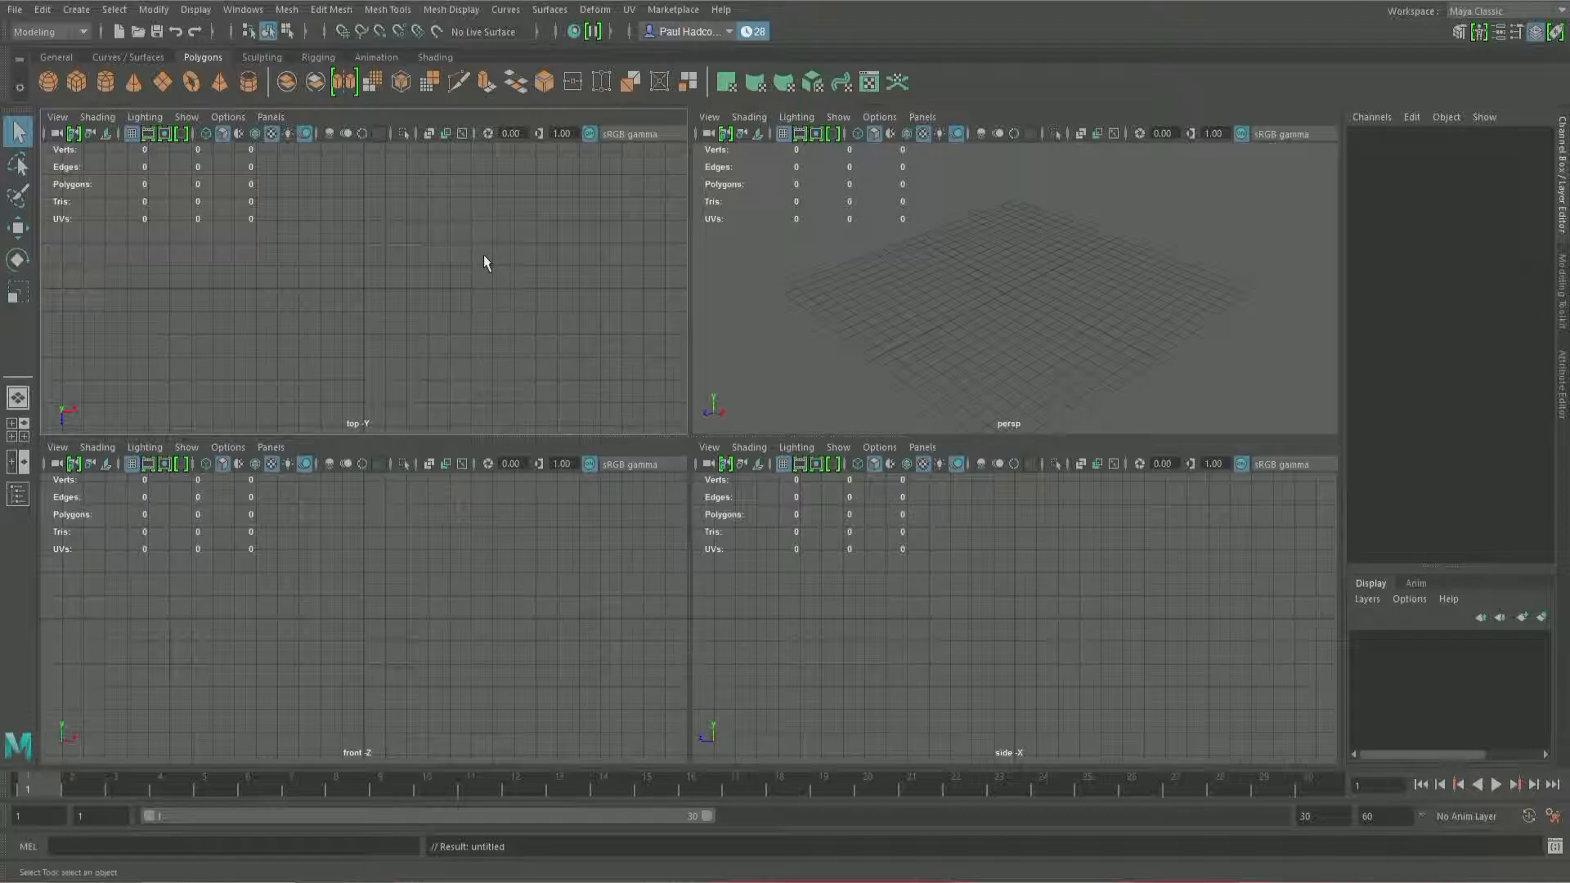
{"action": "key", "text": "space"}
{"action": "key", "text": "space"}
{"action": "key", "text": "space"}
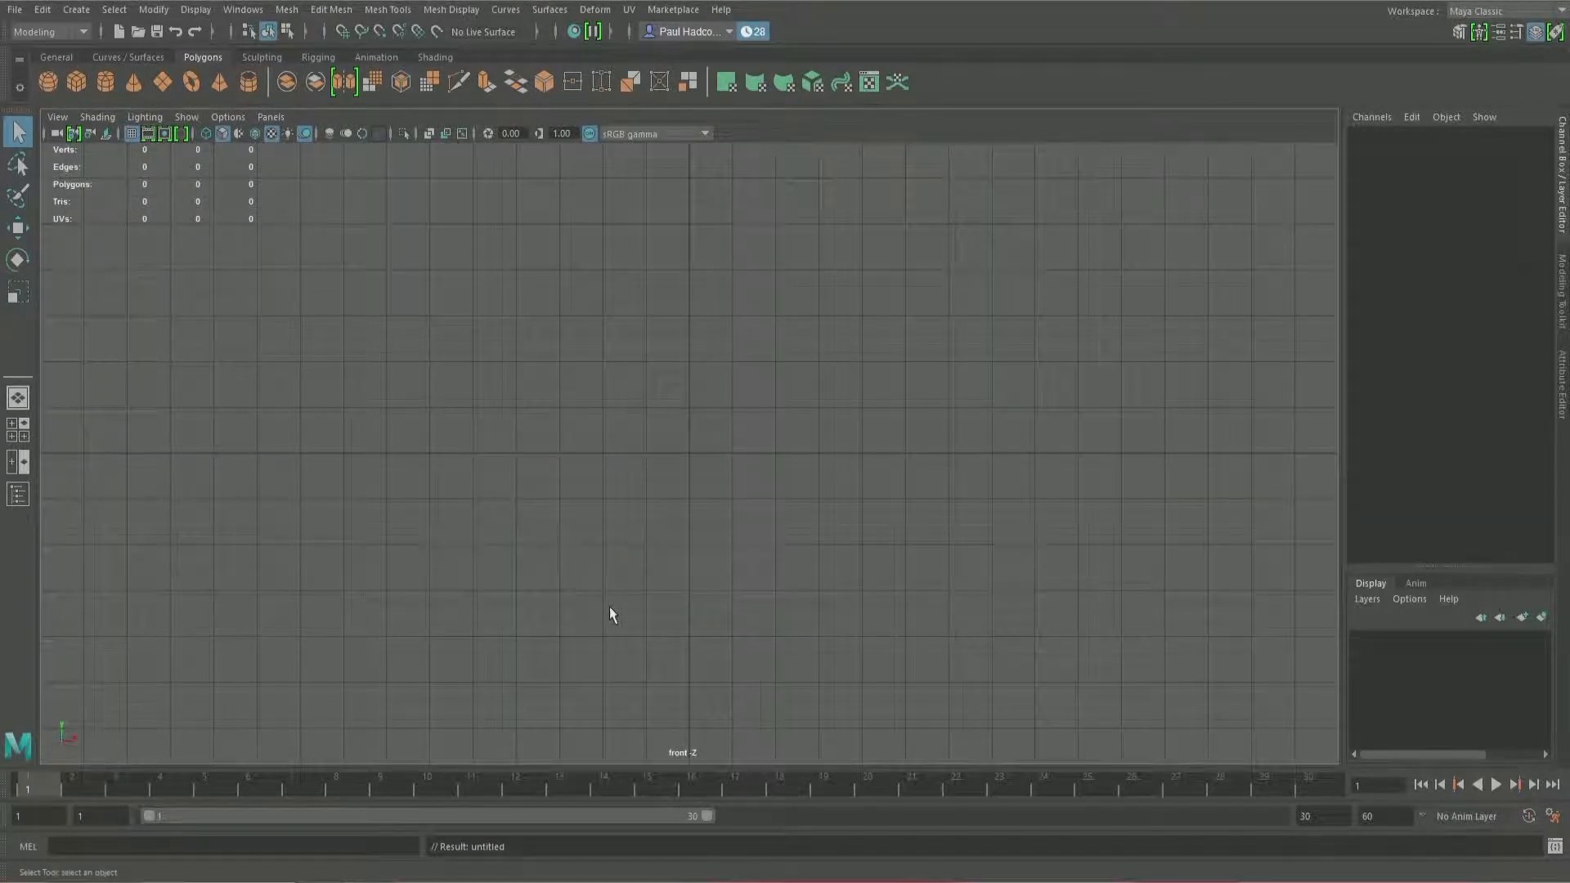
{"action": "key", "text": "space"}
{"action": "key", "text": "space"}
{"action": "key", "text": "space"}
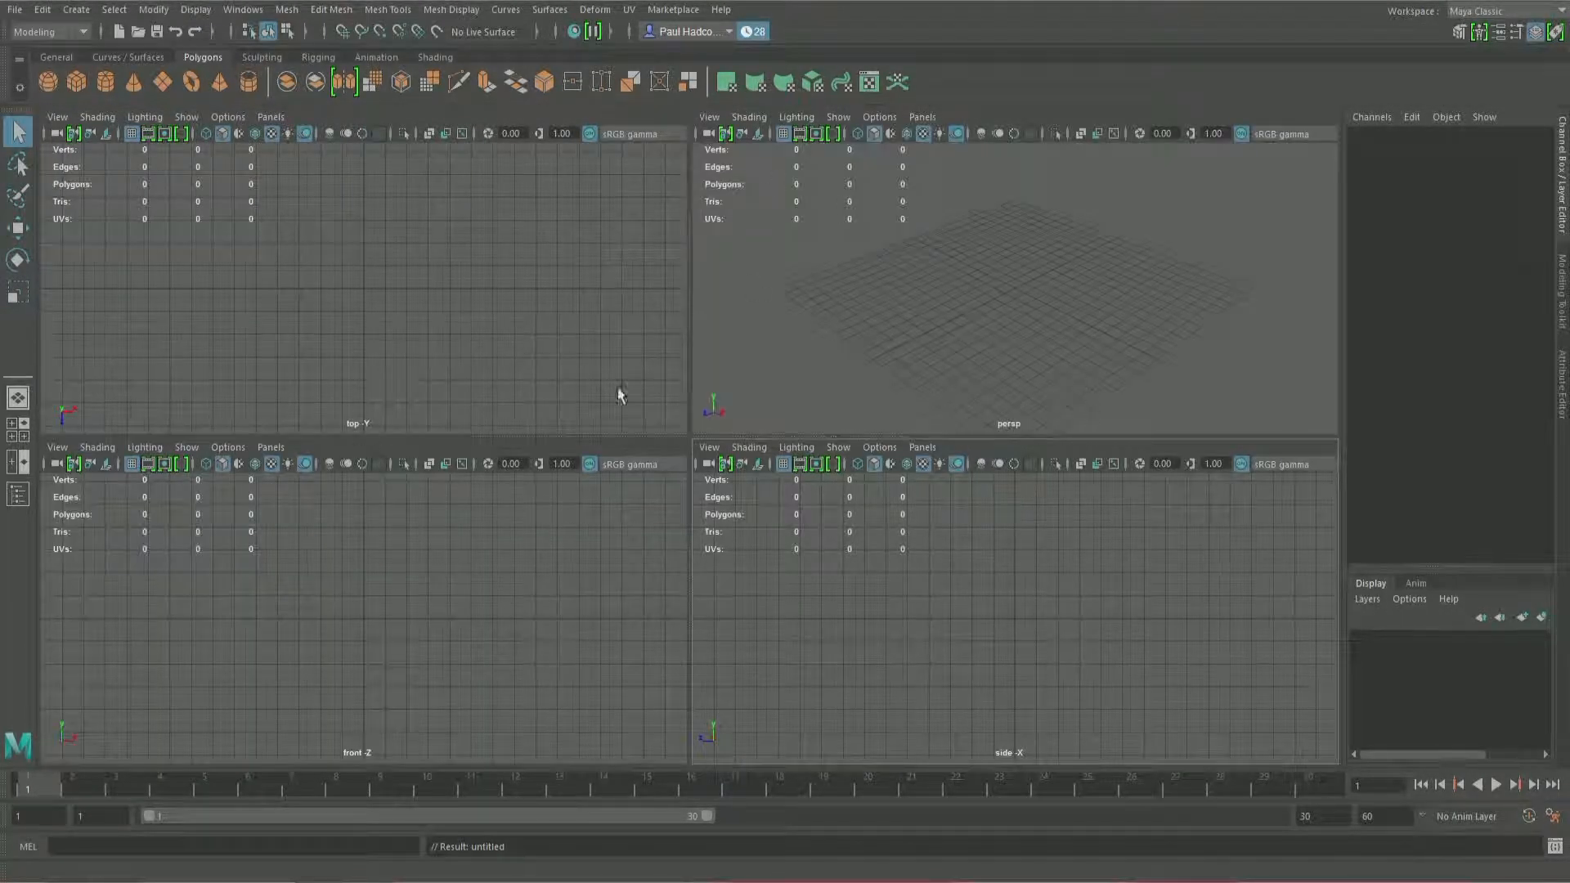
{"action": "left_click", "coordinate": [1094, 248]}
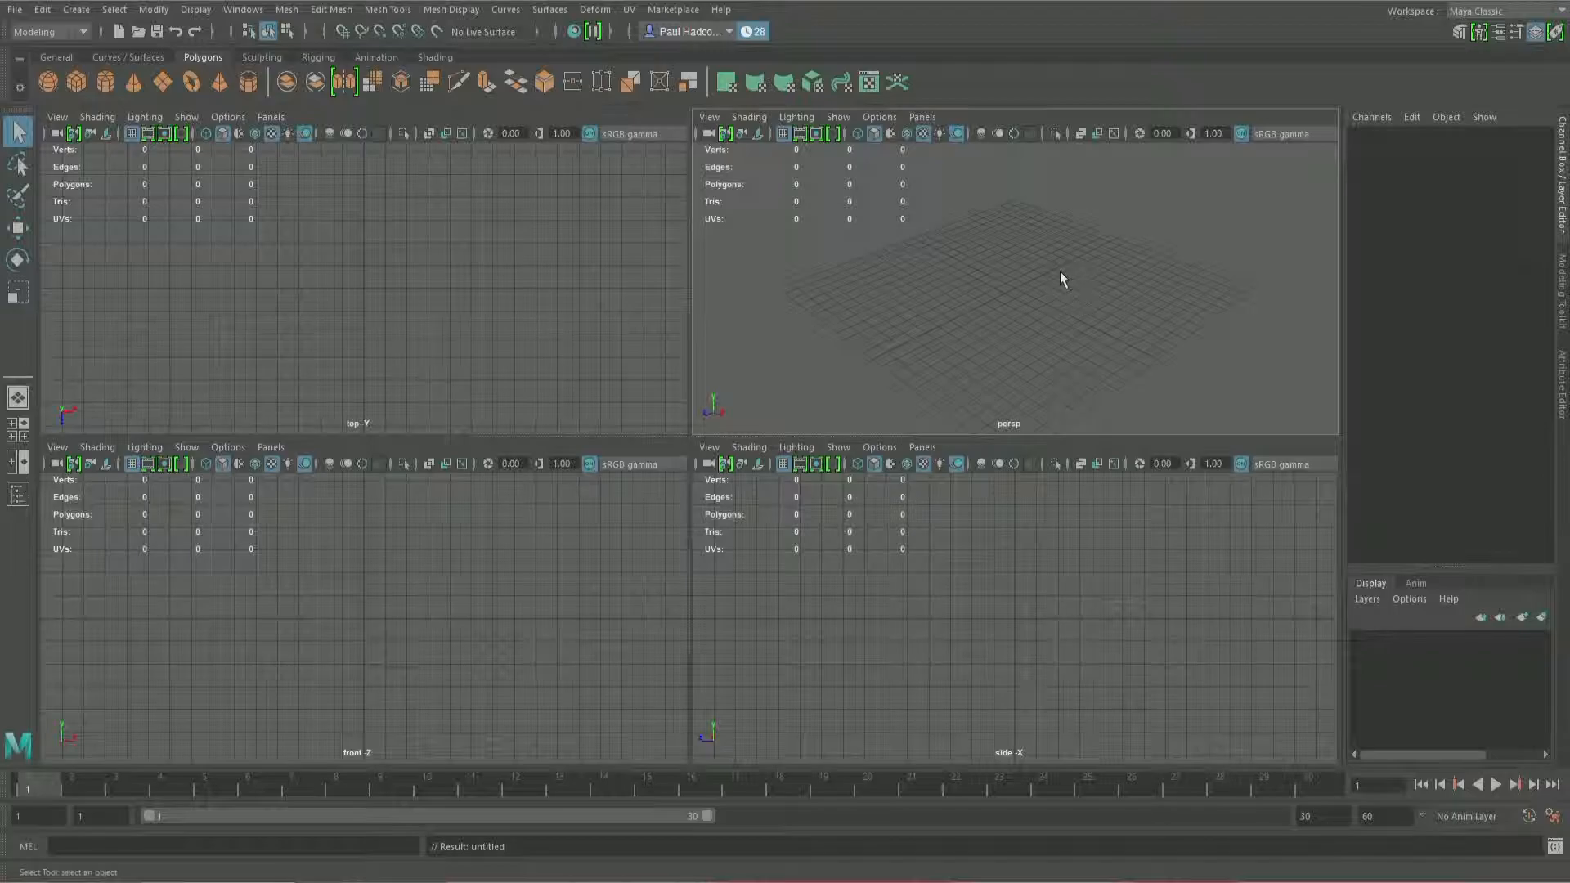
{"action": "key", "text": "space"}
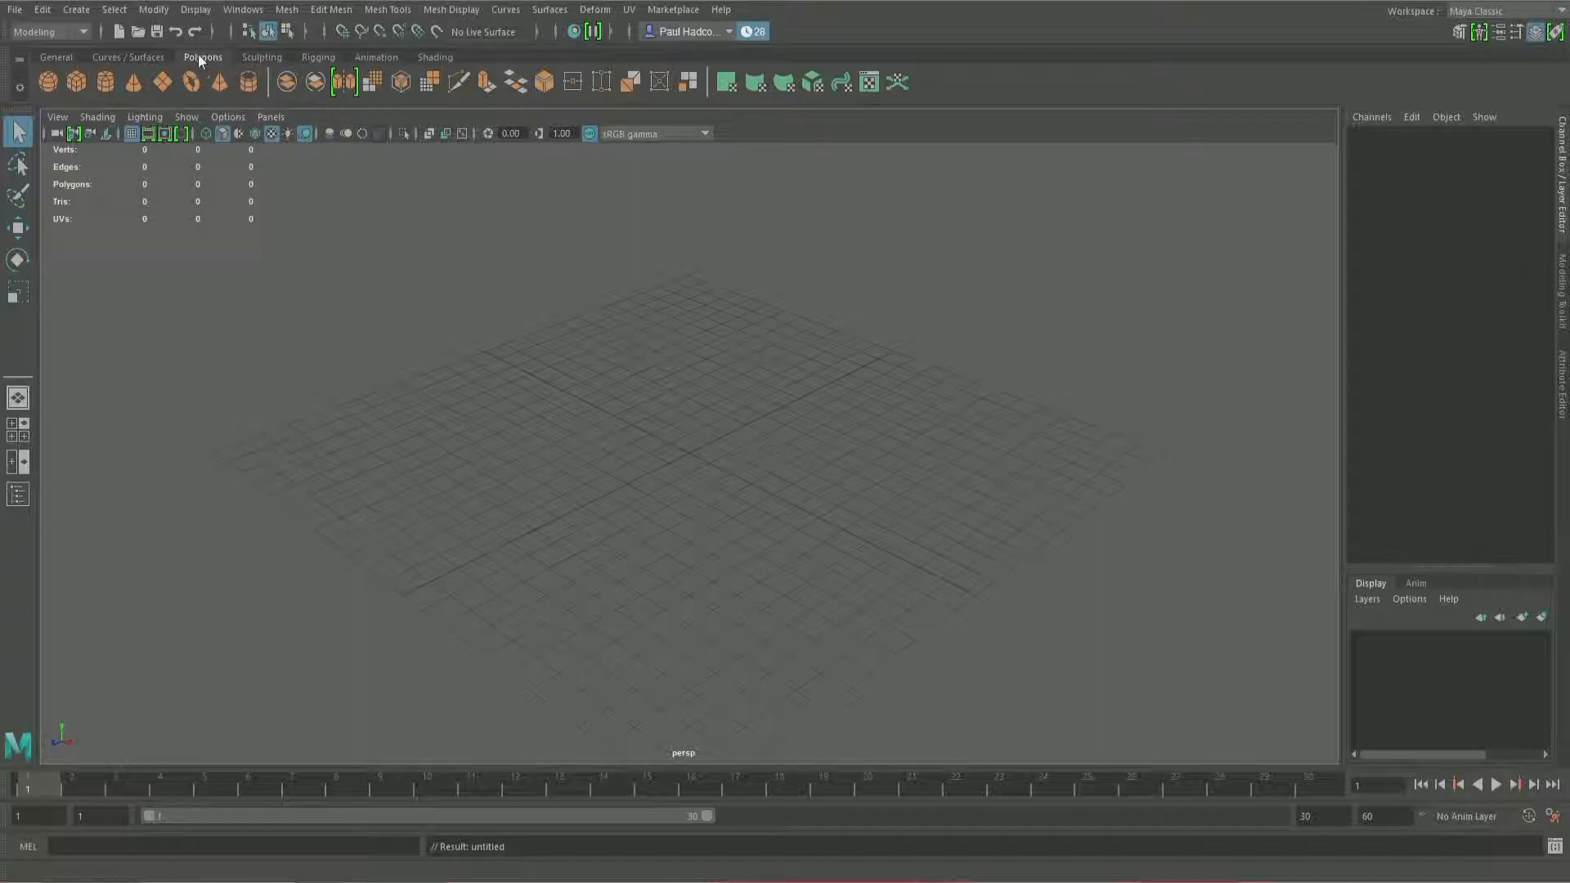
Step: Create a polygon sphere at the origin and move it to about X 0.38, Y 2.12, Z 1.36
{"action": "left_click", "coordinate": [49, 81]}
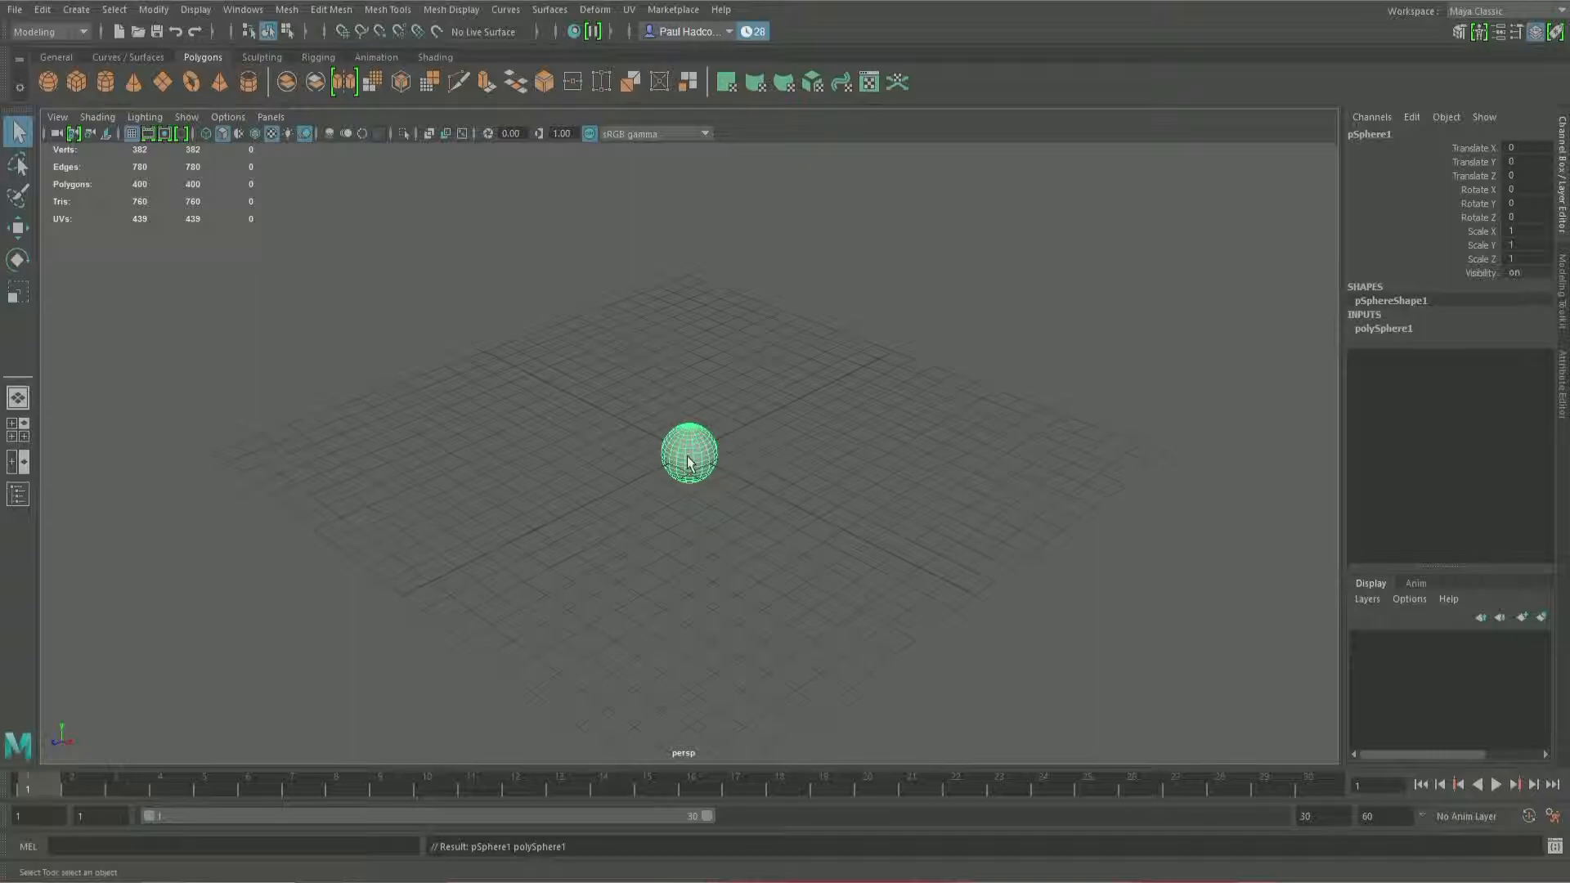
{"action": "key", "text": "space"}
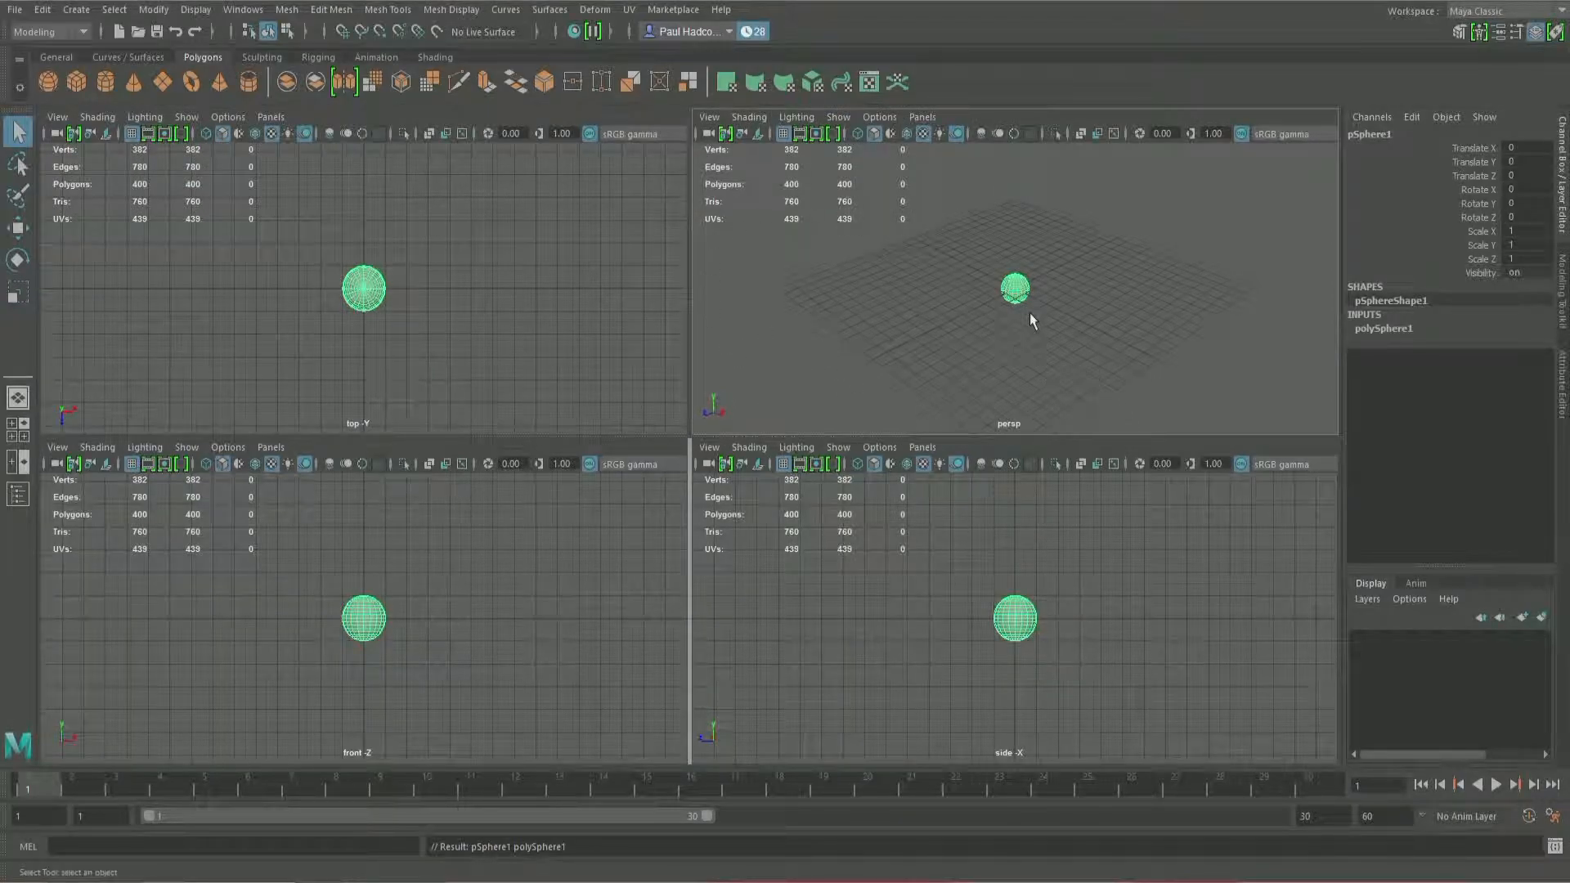
{"action": "key", "text": "space"}
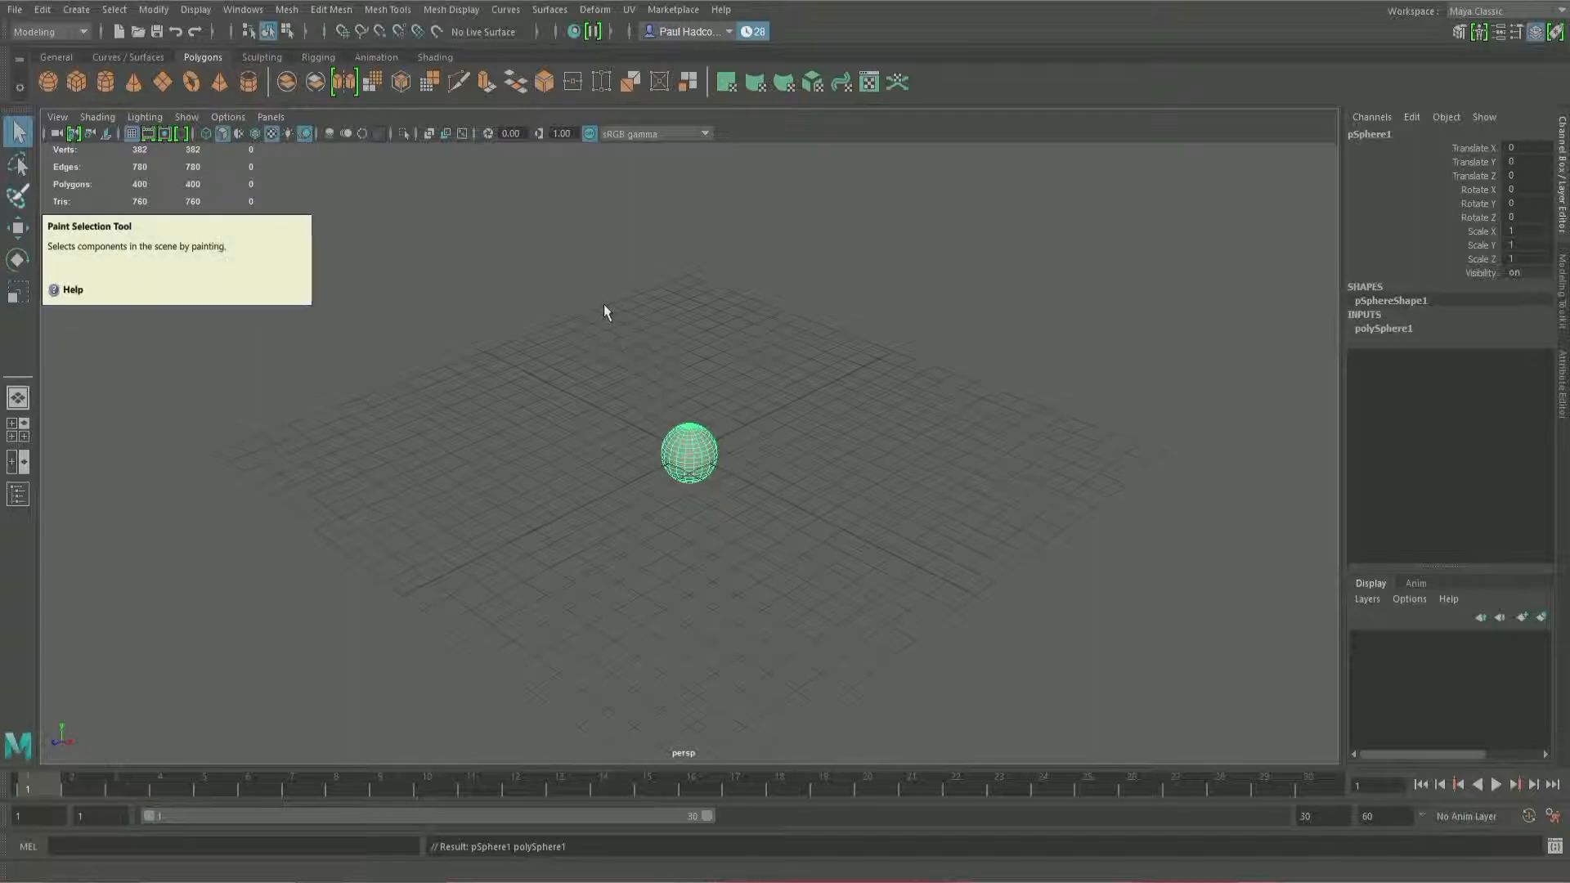
{"action": "key", "text": "w"}
{"action": "left_click", "coordinate": [695, 452]}
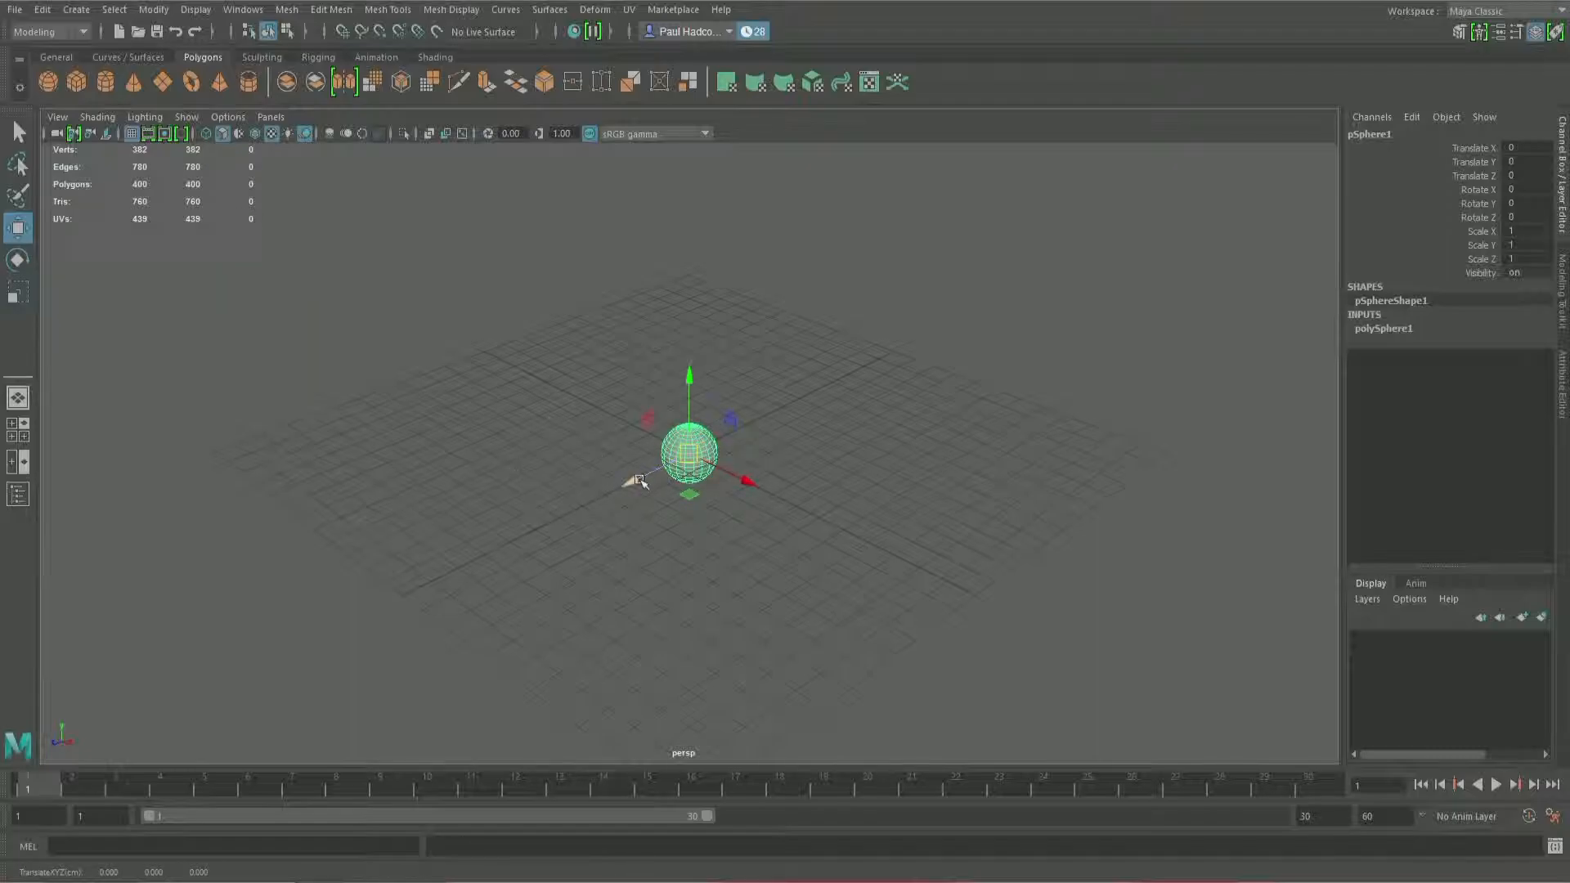
{"action": "left_click_drag", "start_coordinate": [640, 481], "coordinate": [723, 499]}
{"action": "left_click_drag", "start_coordinate": [685, 431], "coordinate": [718, 348]}
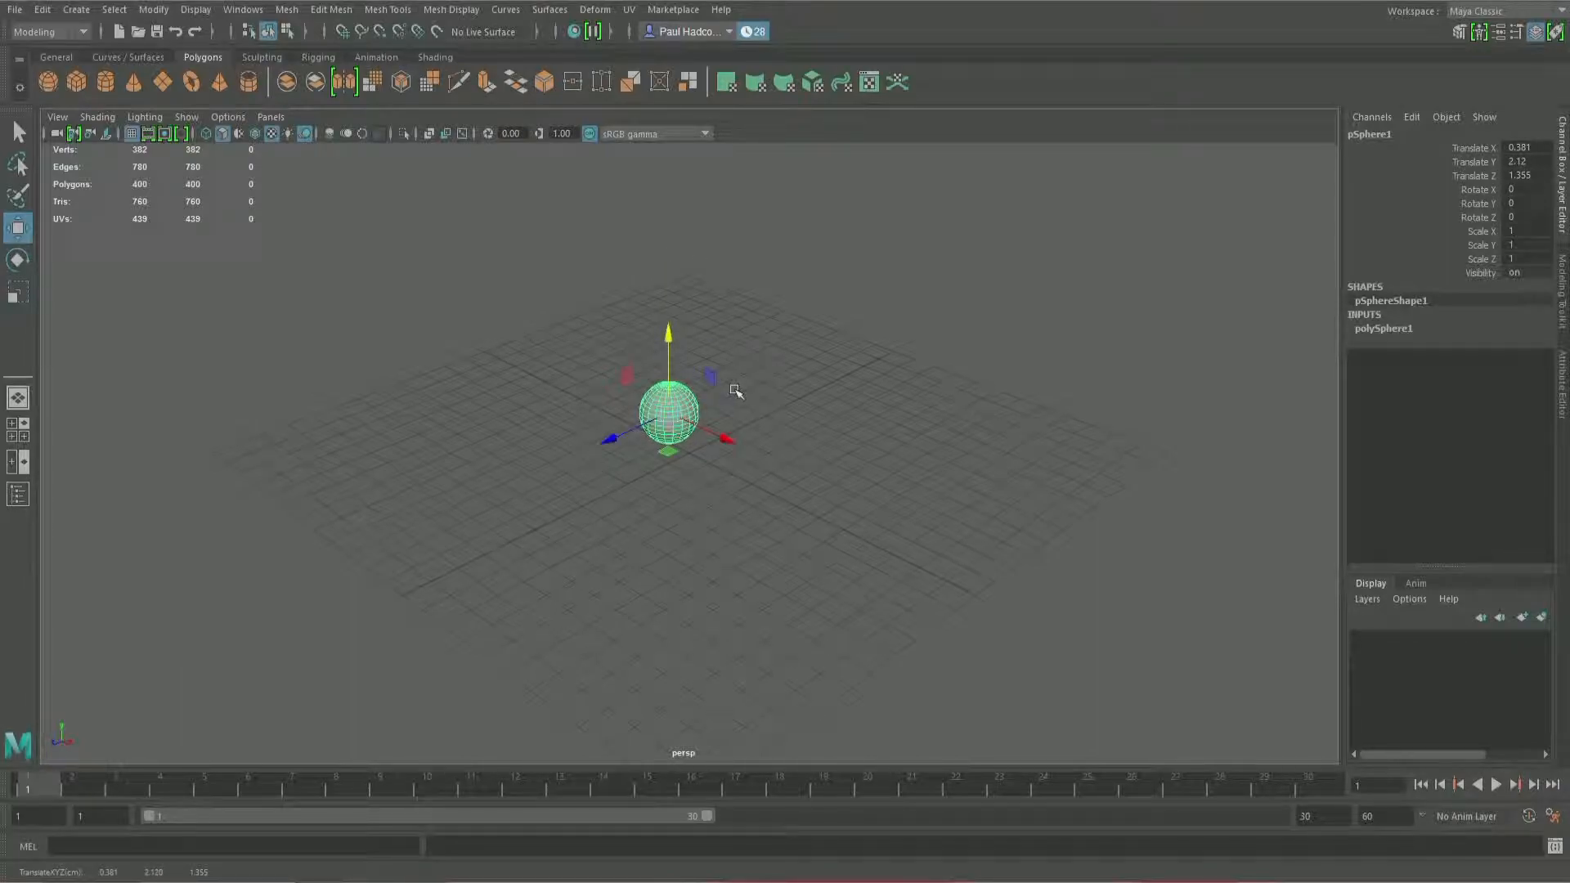
Step: Shift the sphere along X and Y in the orthographic views, and move it in perspective to about X 7.3, Y 3.65, Z -8.3
{"action": "key", "text": "space"}
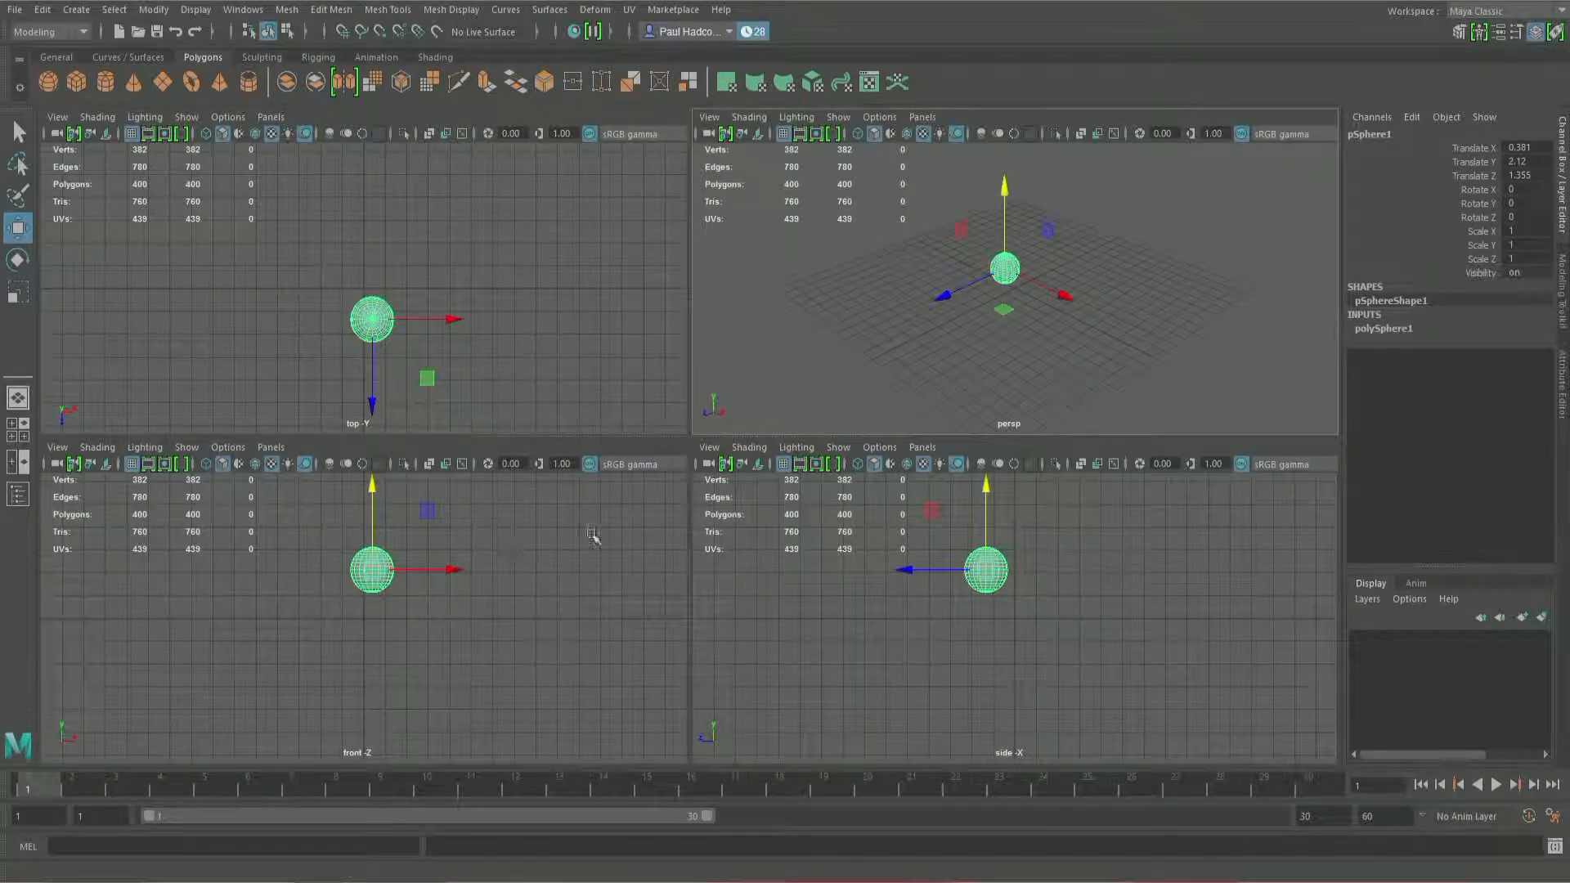
{"action": "mouse_move", "coordinate": [463, 566]}
{"action": "left_mouse_down"}
{"action": "mouse_move", "coordinate": [670, 568]}
{"action": "mouse_move", "coordinate": [458, 566]}
{"action": "left_mouse_up"}
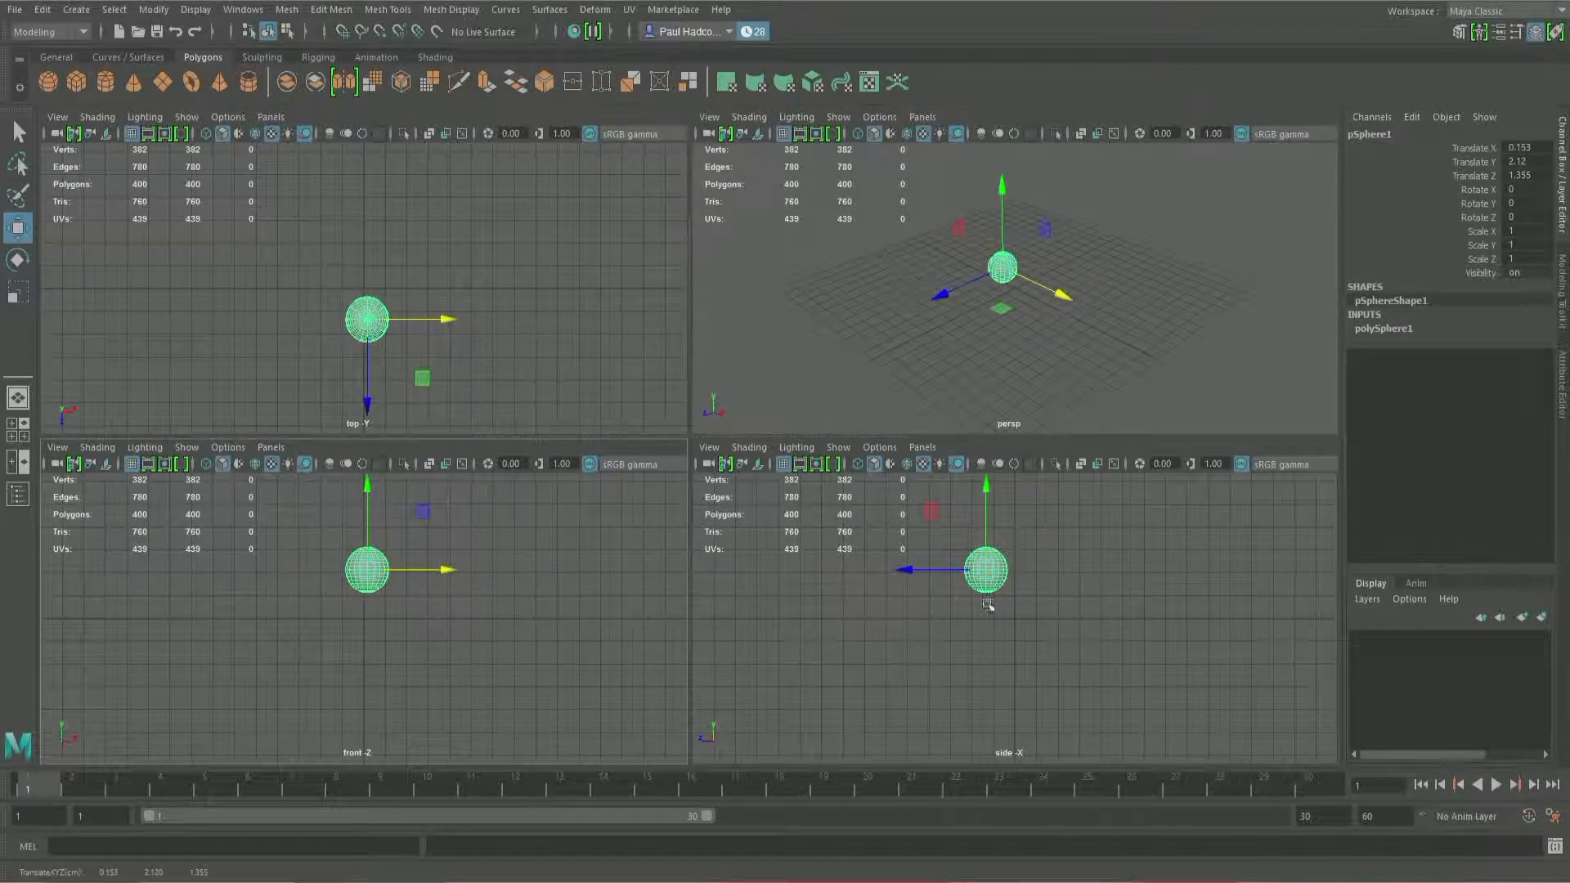
{"action": "left_click_drag", "start_coordinate": [990, 500], "coordinate": [1000, 540]}
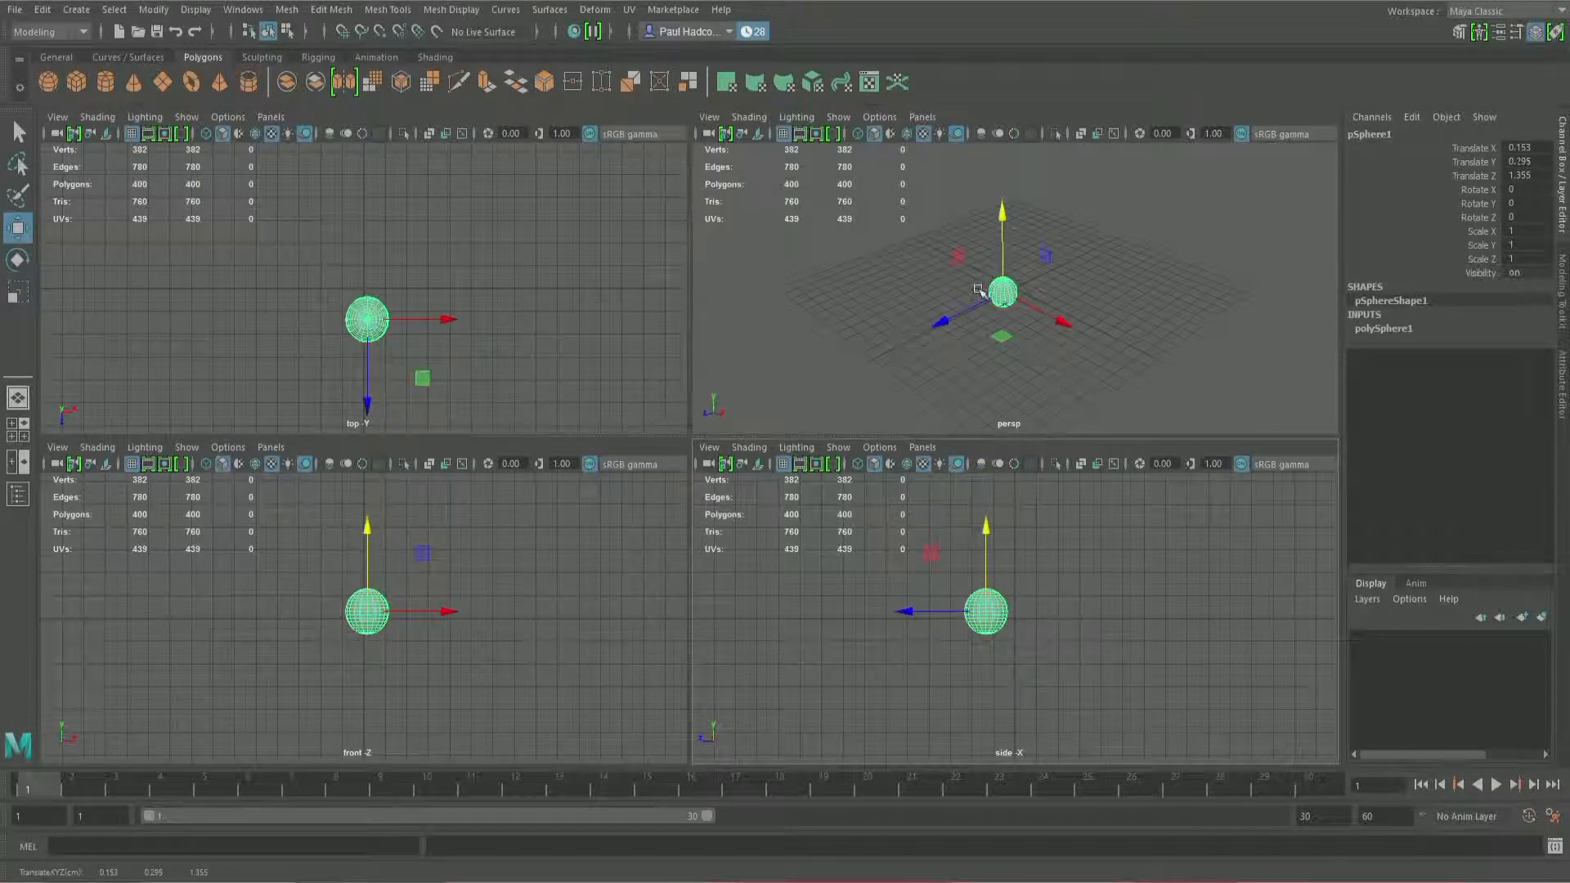
{"action": "key", "text": "space"}
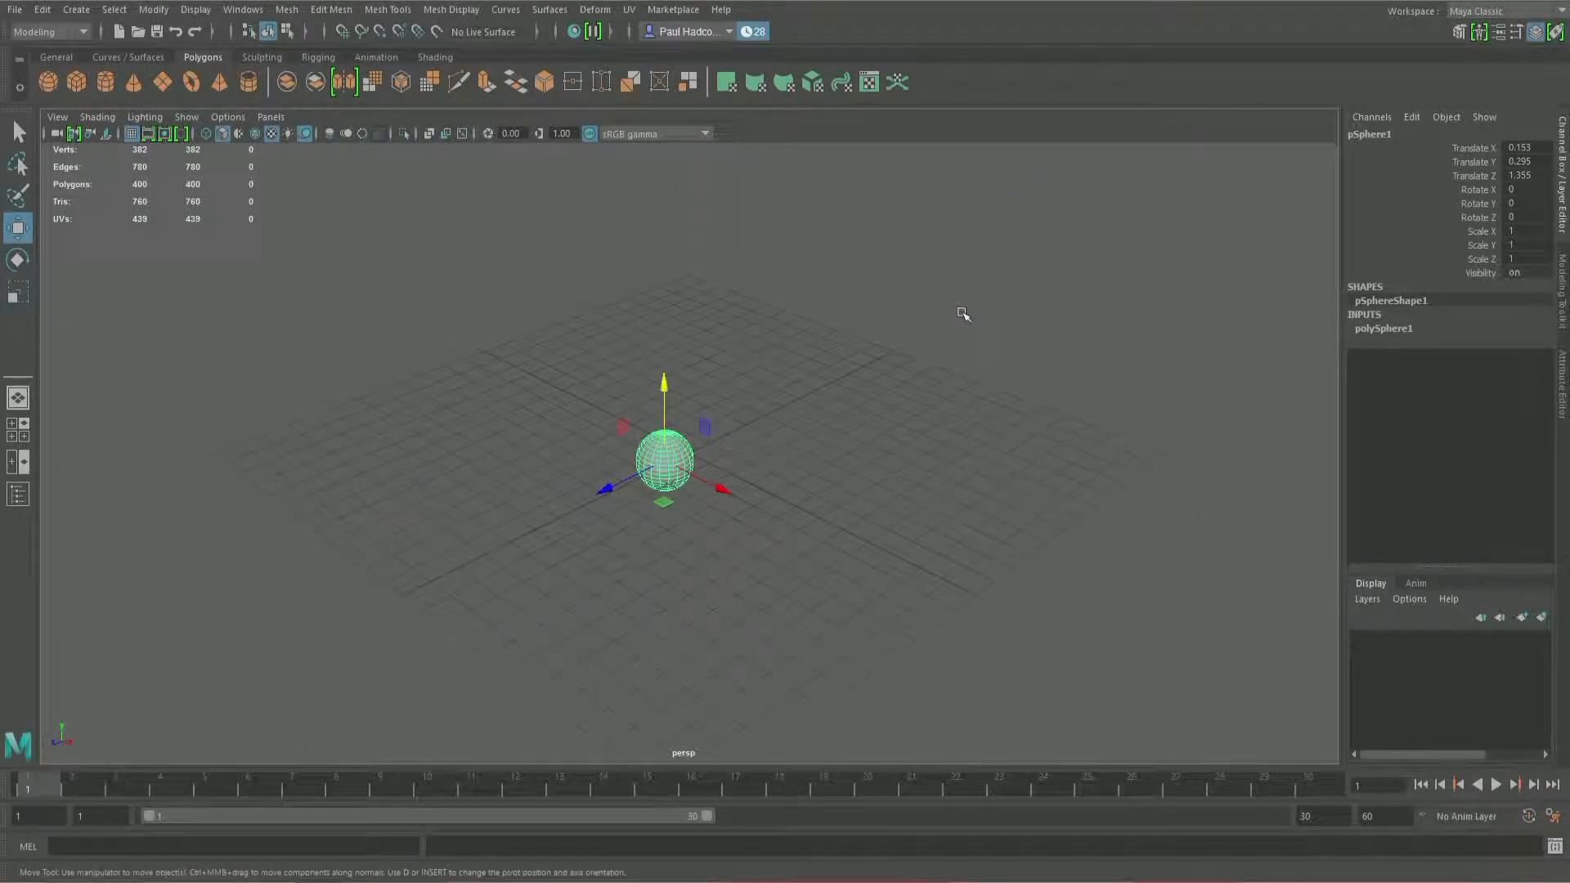
{"action": "left_click_drag", "start_coordinate": [662, 460], "coordinate": [1009, 344]}
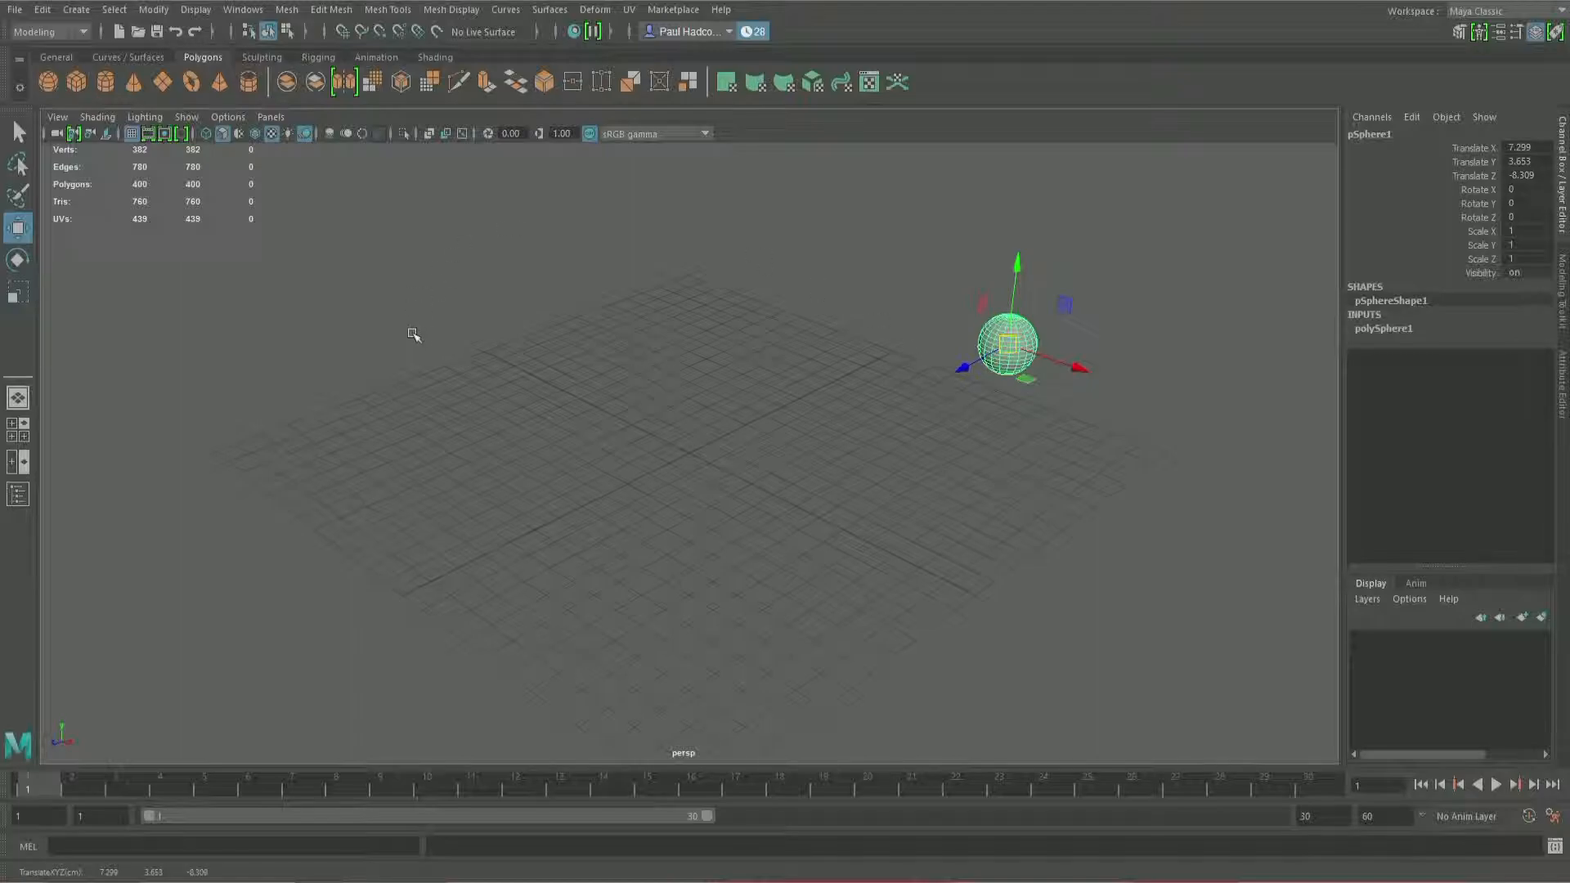
Step: Create a polygon cube, rotate it freely on all axes and move it to about X -4.7, Y 4.5, Z -7.2
{"action": "left_click", "coordinate": [77, 82]}
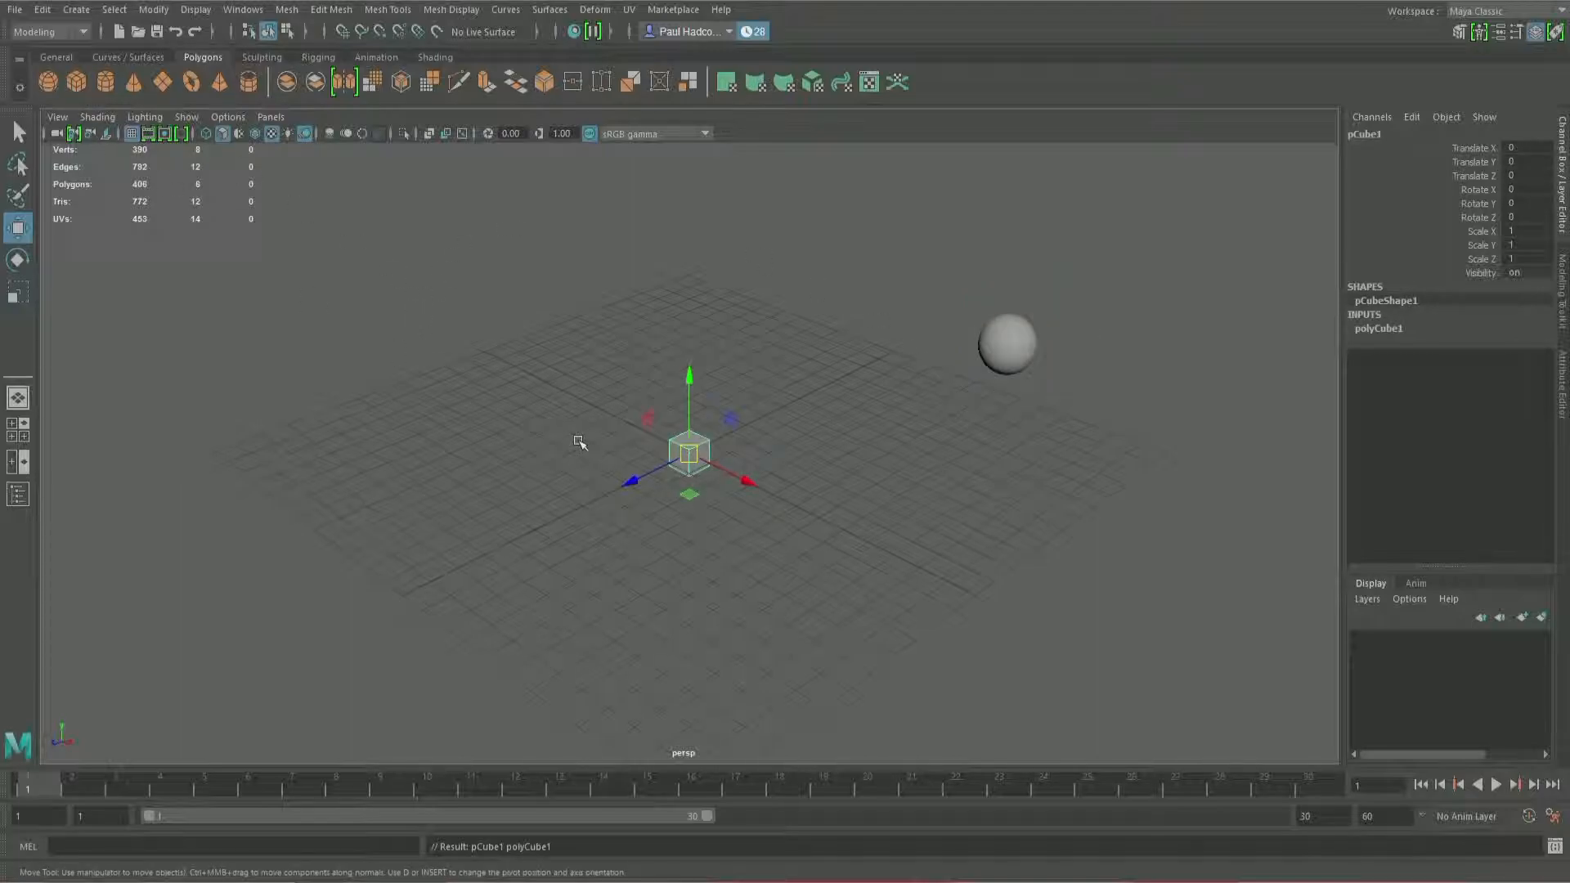
{"action": "key", "text": "e"}
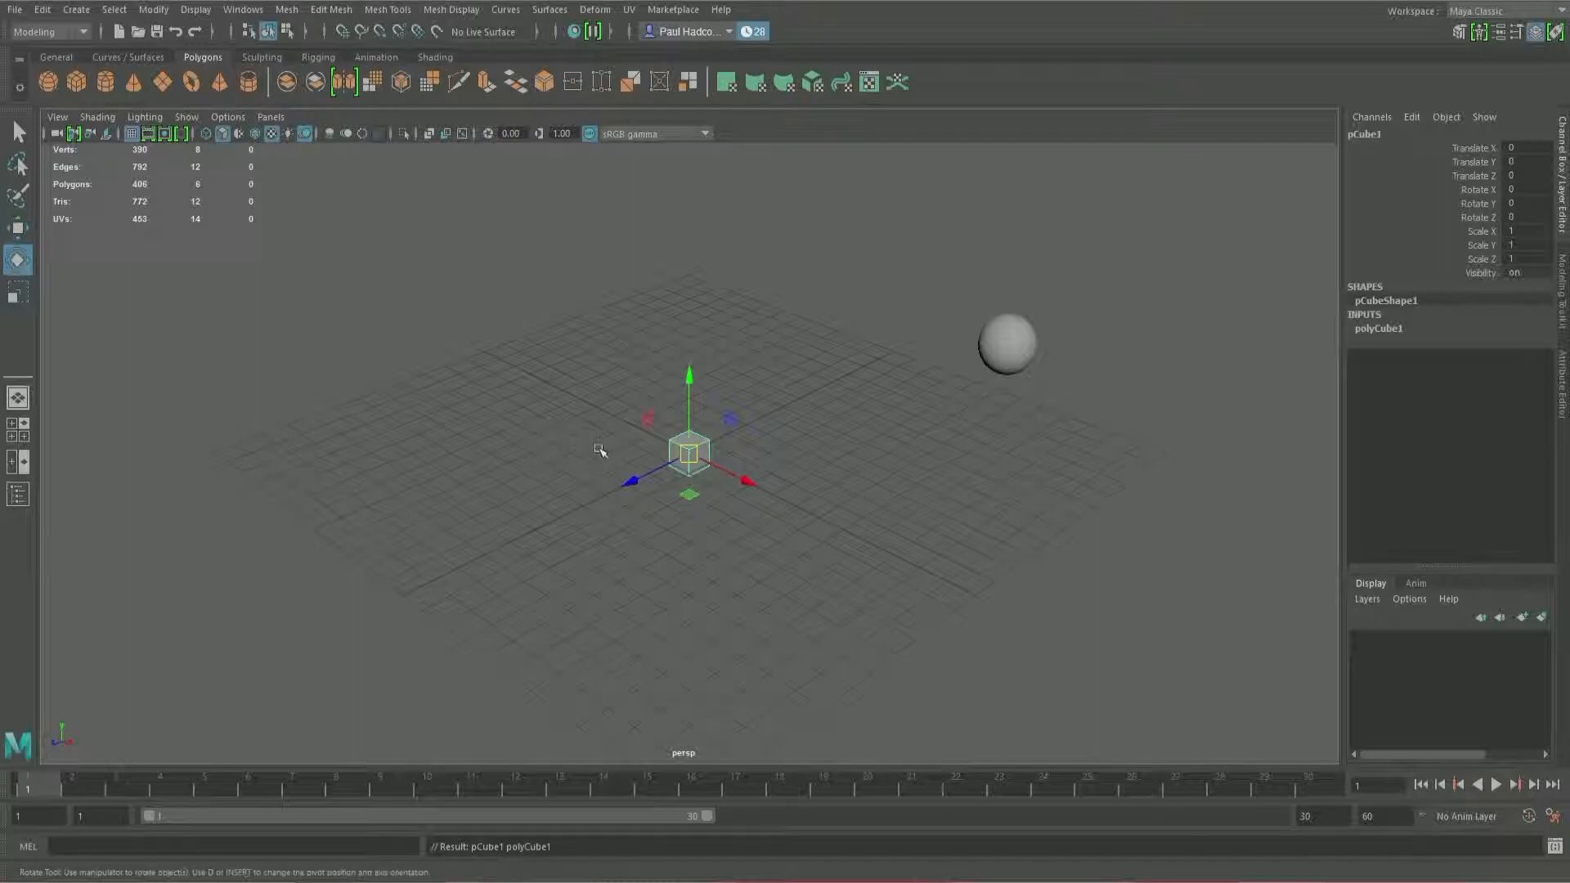
{"action": "left_click_drag", "start_coordinate": [659, 418], "coordinate": [737, 247]}
{"action": "key", "text": "w"}
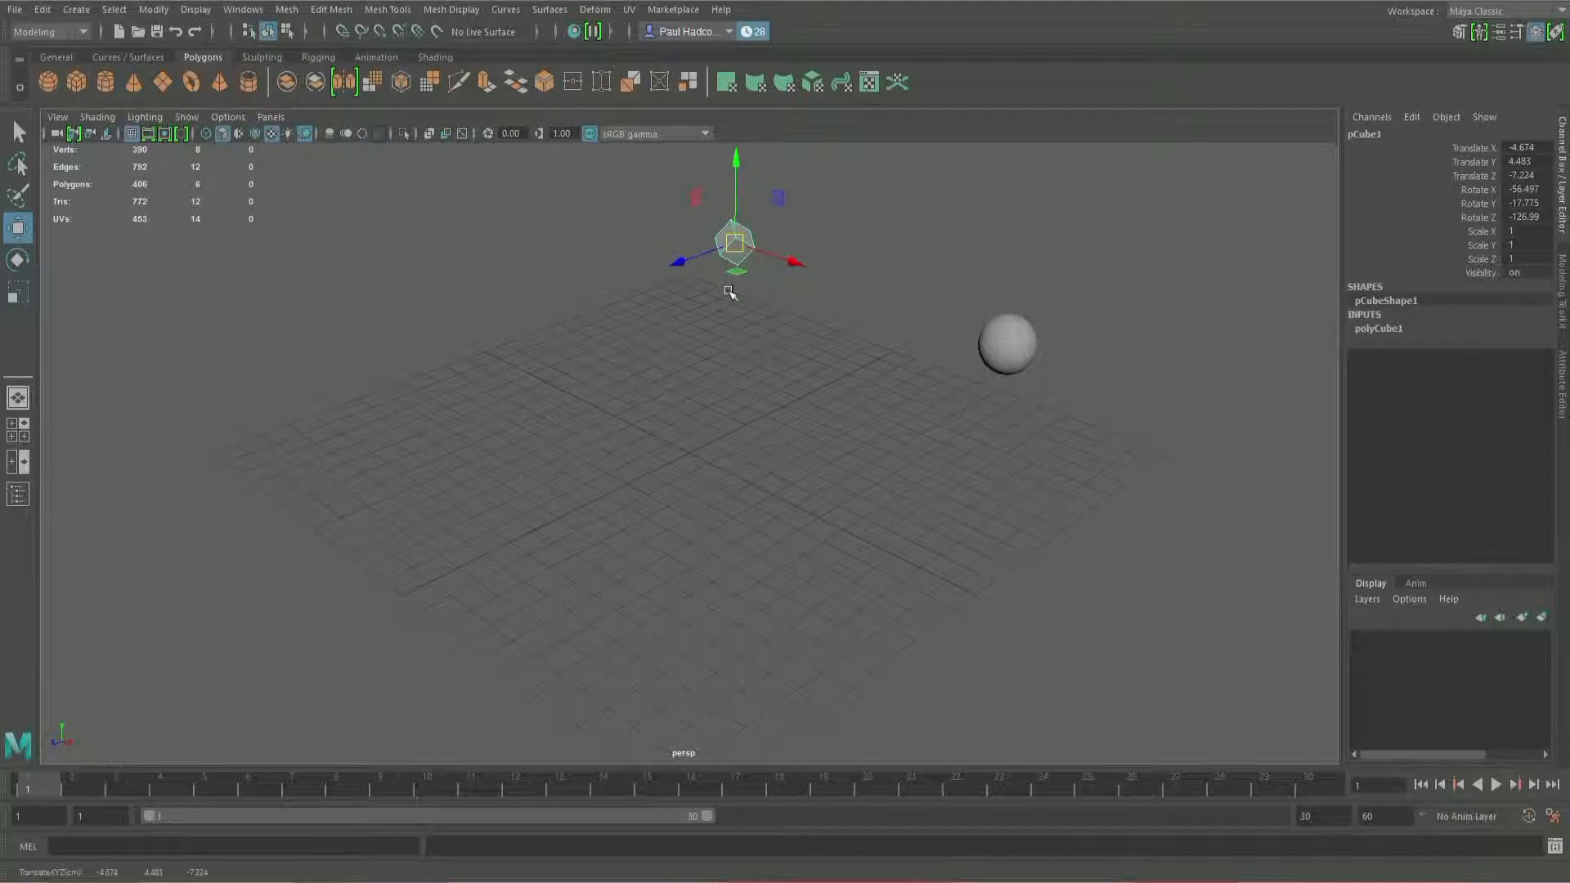
Step: Create a polygon cylinder at the origin and scale it to about X 6.8, Y 4.7, Z 8.3
{"action": "left_click", "coordinate": [111, 86]}
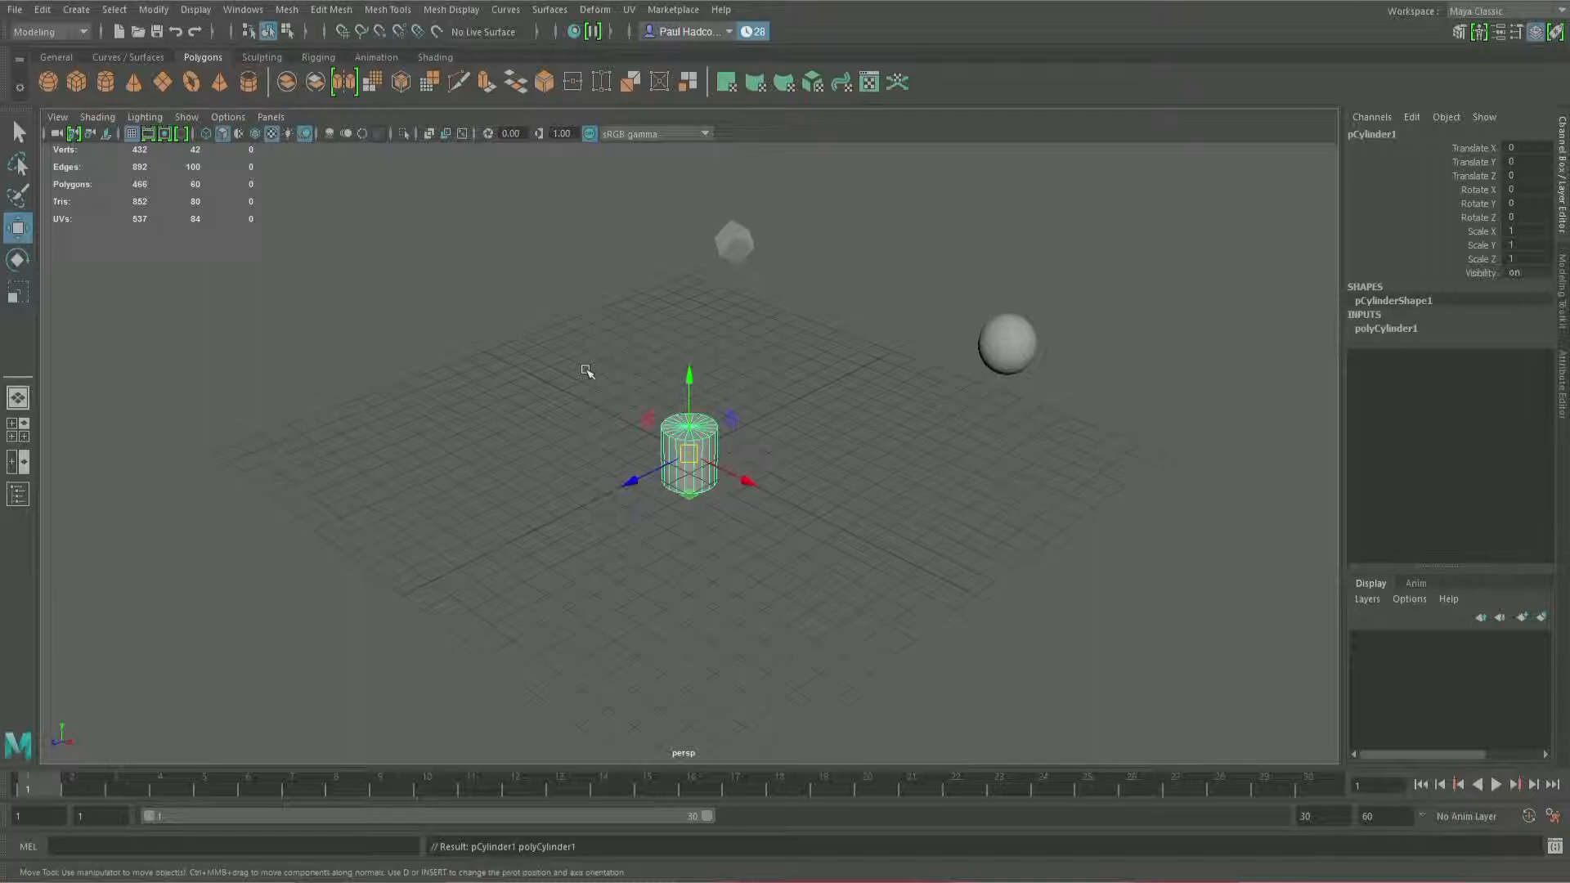
{"action": "key", "text": "r"}
{"action": "left_click_drag", "start_coordinate": [689, 453], "coordinate": [824, 526]}
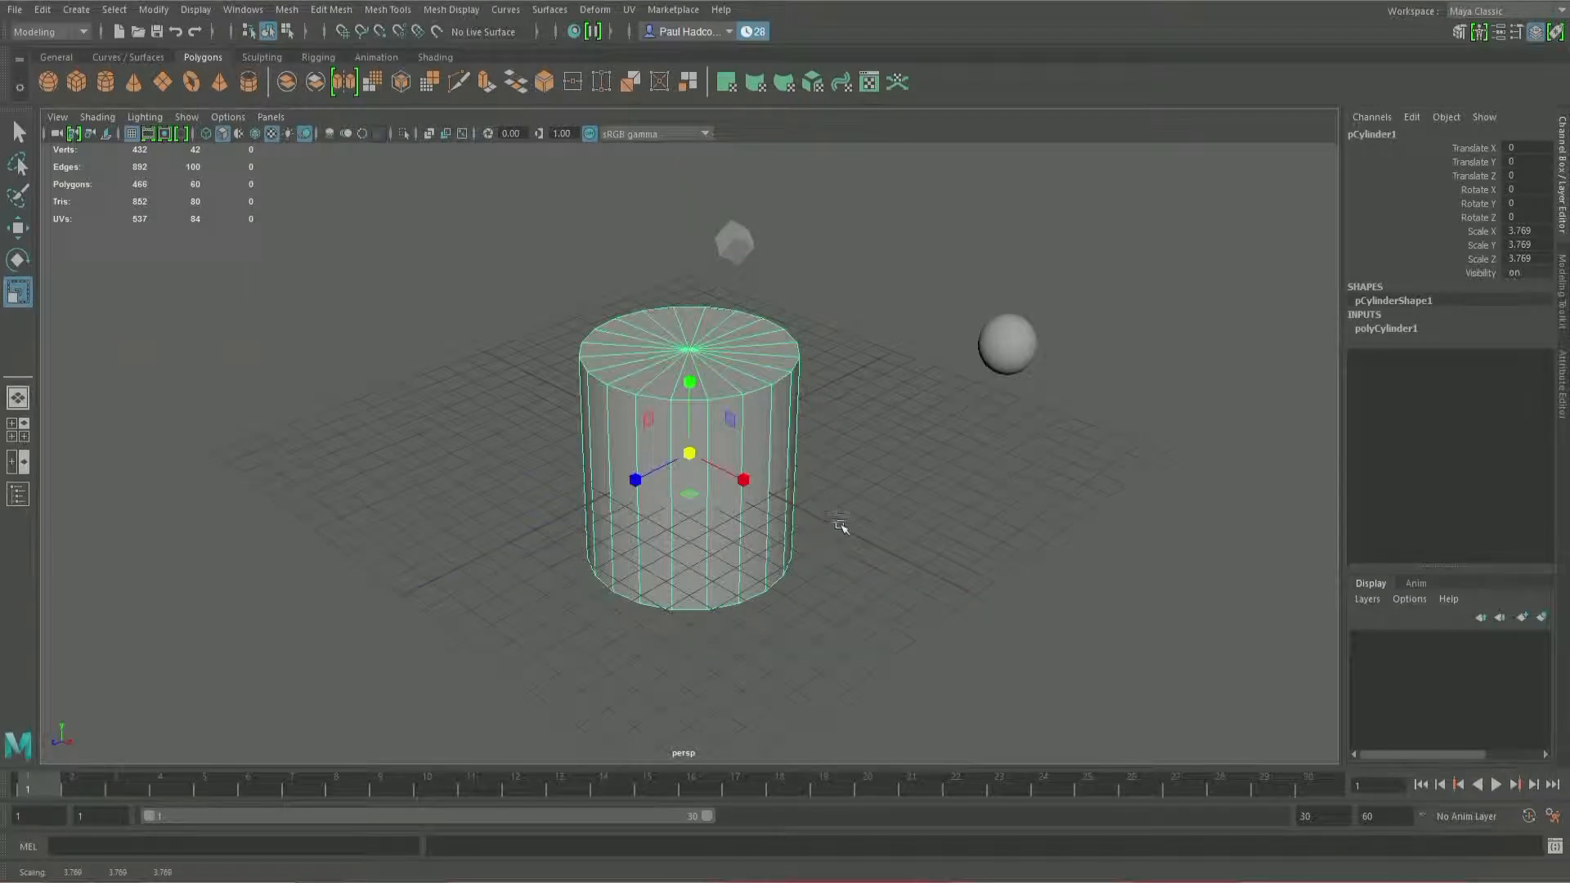
{"action": "left_click_drag", "start_coordinate": [745, 481], "coordinate": [746, 483]}
{"action": "left_click_drag", "start_coordinate": [824, 515], "coordinate": [820, 513]}
{"action": "left_click_drag", "start_coordinate": [635, 481], "coordinate": [575, 522]}
{"action": "left_click_drag", "start_coordinate": [690, 384], "coordinate": [690, 356]}
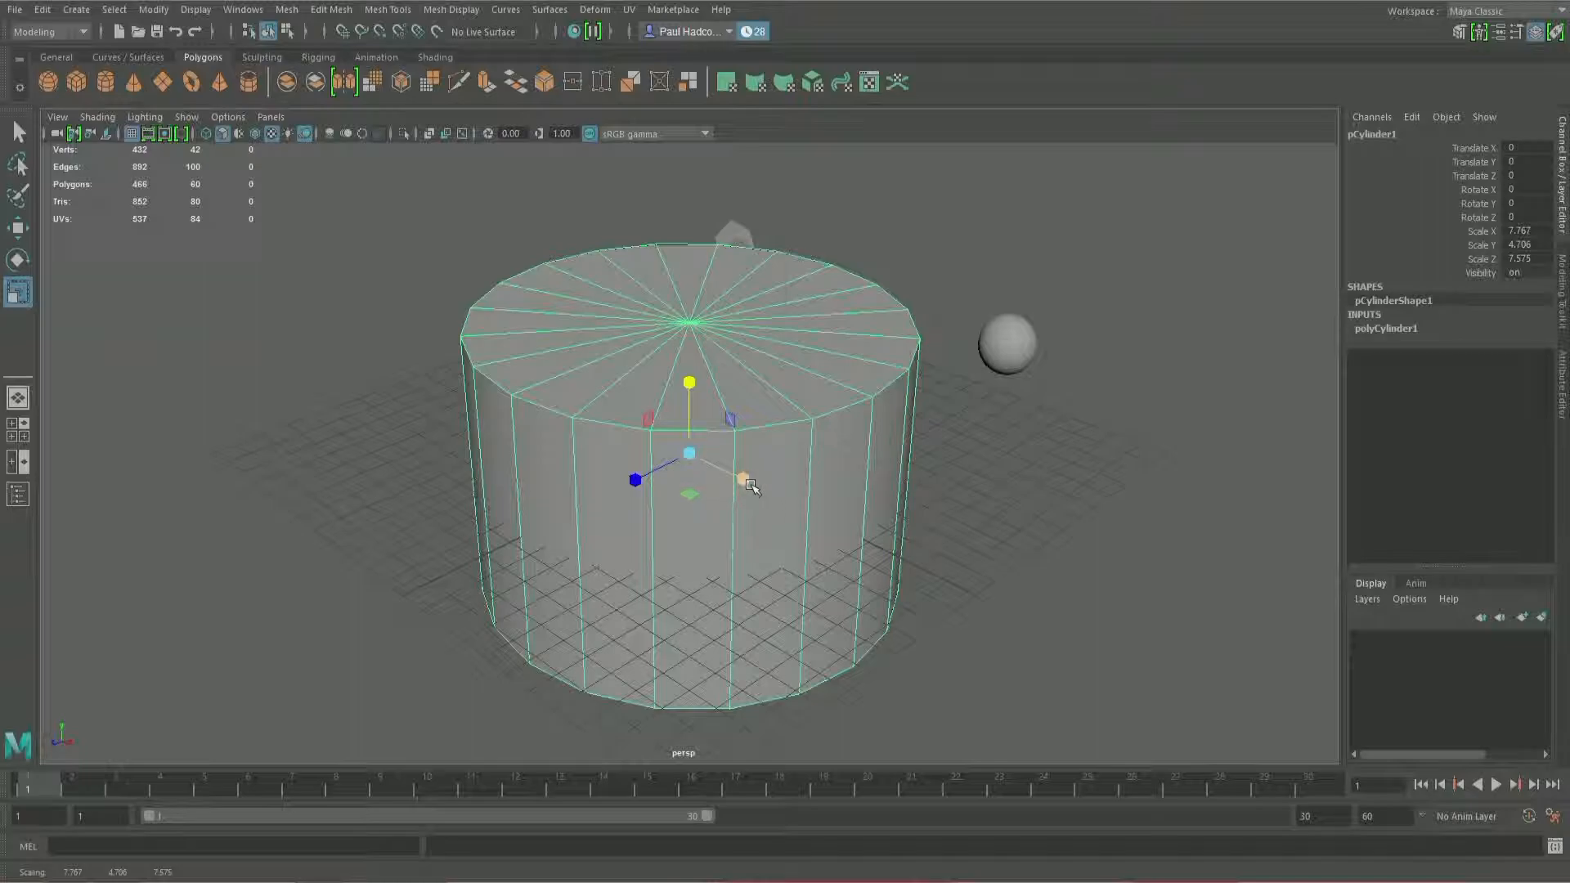
{"action": "left_click", "coordinate": [636, 480]}
{"action": "left_click_drag", "start_coordinate": [635, 480], "coordinate": [631, 483]}
{"action": "left_click_drag", "start_coordinate": [743, 480], "coordinate": [736, 477]}
Step: Move the sphere slightly further back along the Z axis
{"action": "left_click", "coordinate": [1012, 354]}
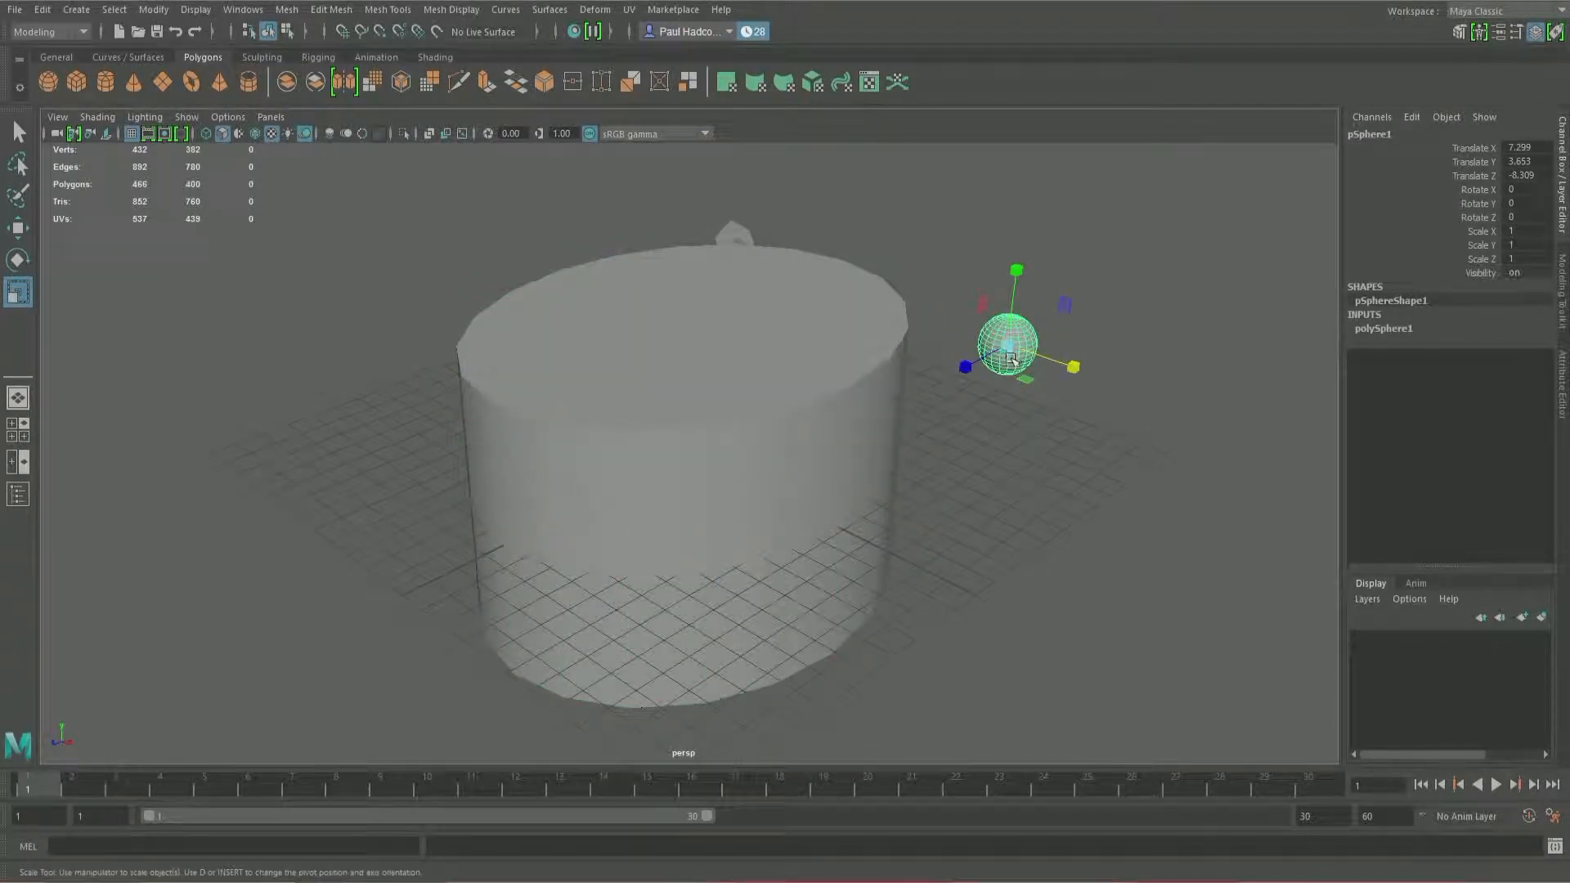
{"action": "key", "text": "w"}
{"action": "mouse_move", "coordinate": [967, 373]}
{"action": "left_mouse_down"}
{"action": "mouse_move", "coordinate": [940, 378]}
{"action": "mouse_move", "coordinate": [978, 365]}
{"action": "left_mouse_up"}
Step: Move the cube to about X 11.2, Z -3.3, beside the sphere, and rotate it to a new orientation
{"action": "left_click", "coordinate": [748, 244]}
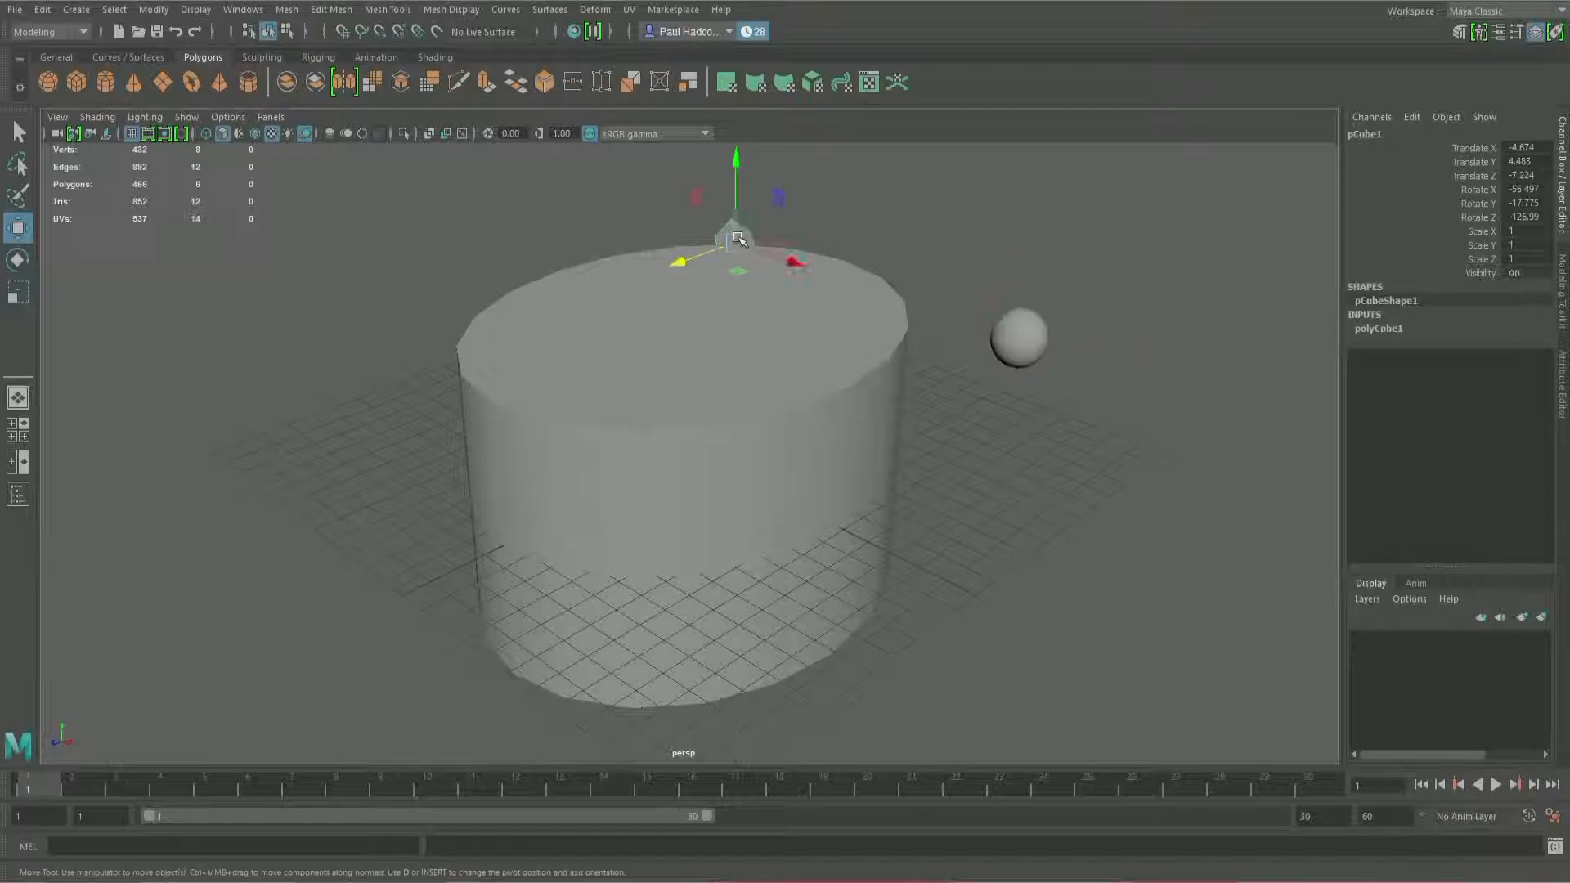
{"action": "left_click_drag", "start_coordinate": [795, 263], "coordinate": [1161, 502]}
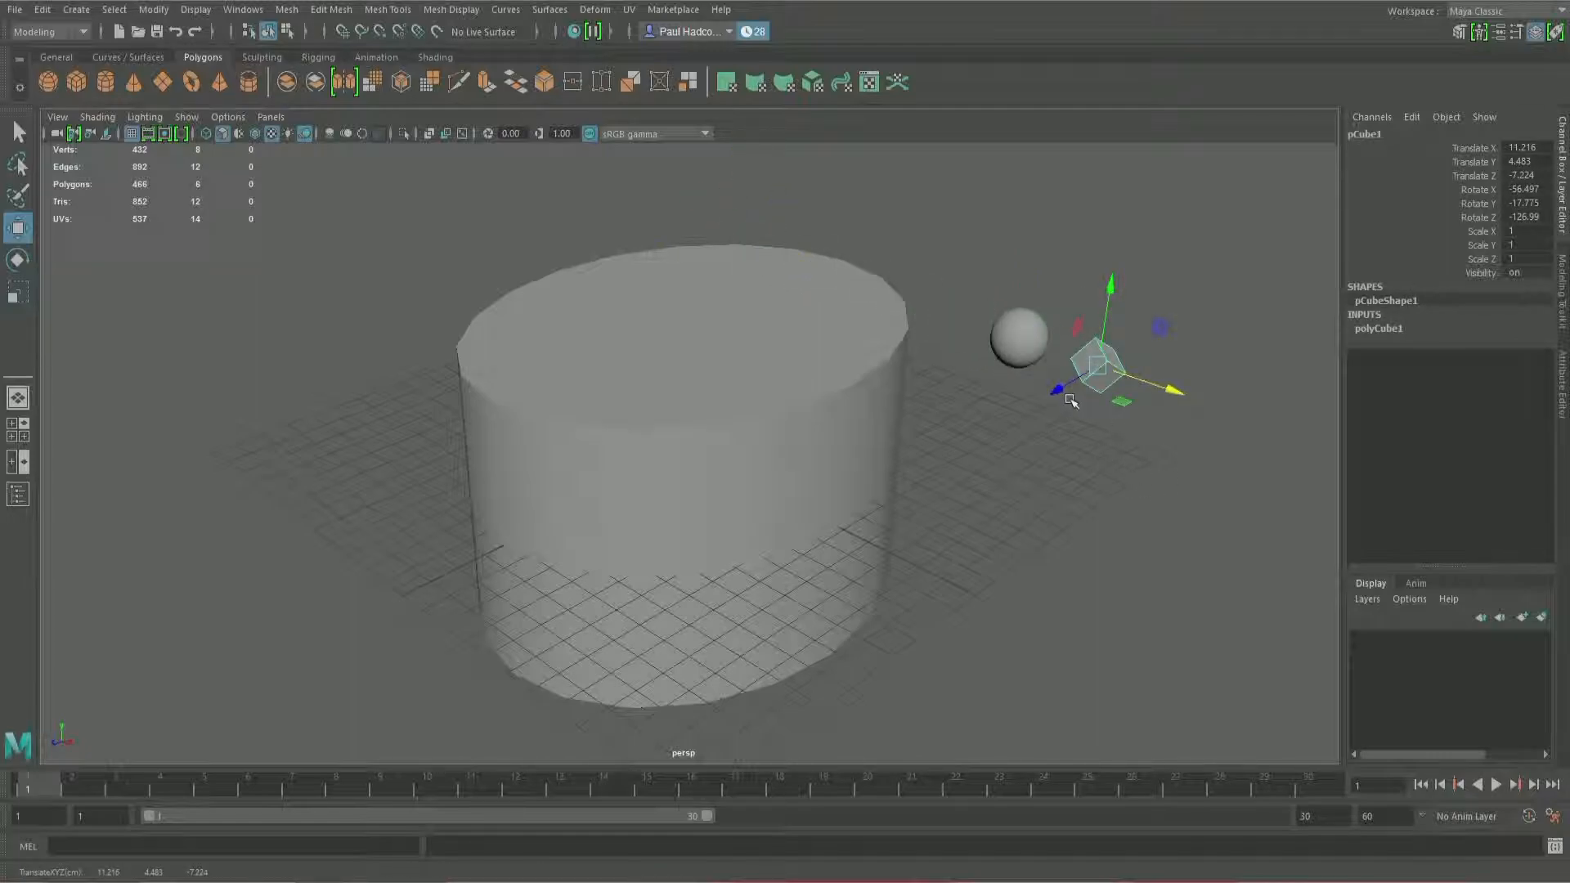
{"action": "left_click_drag", "start_coordinate": [1078, 394], "coordinate": [1014, 435]}
{"action": "key", "text": "e"}
{"action": "left_click_drag", "start_coordinate": [1033, 343], "coordinate": [1083, 407]}
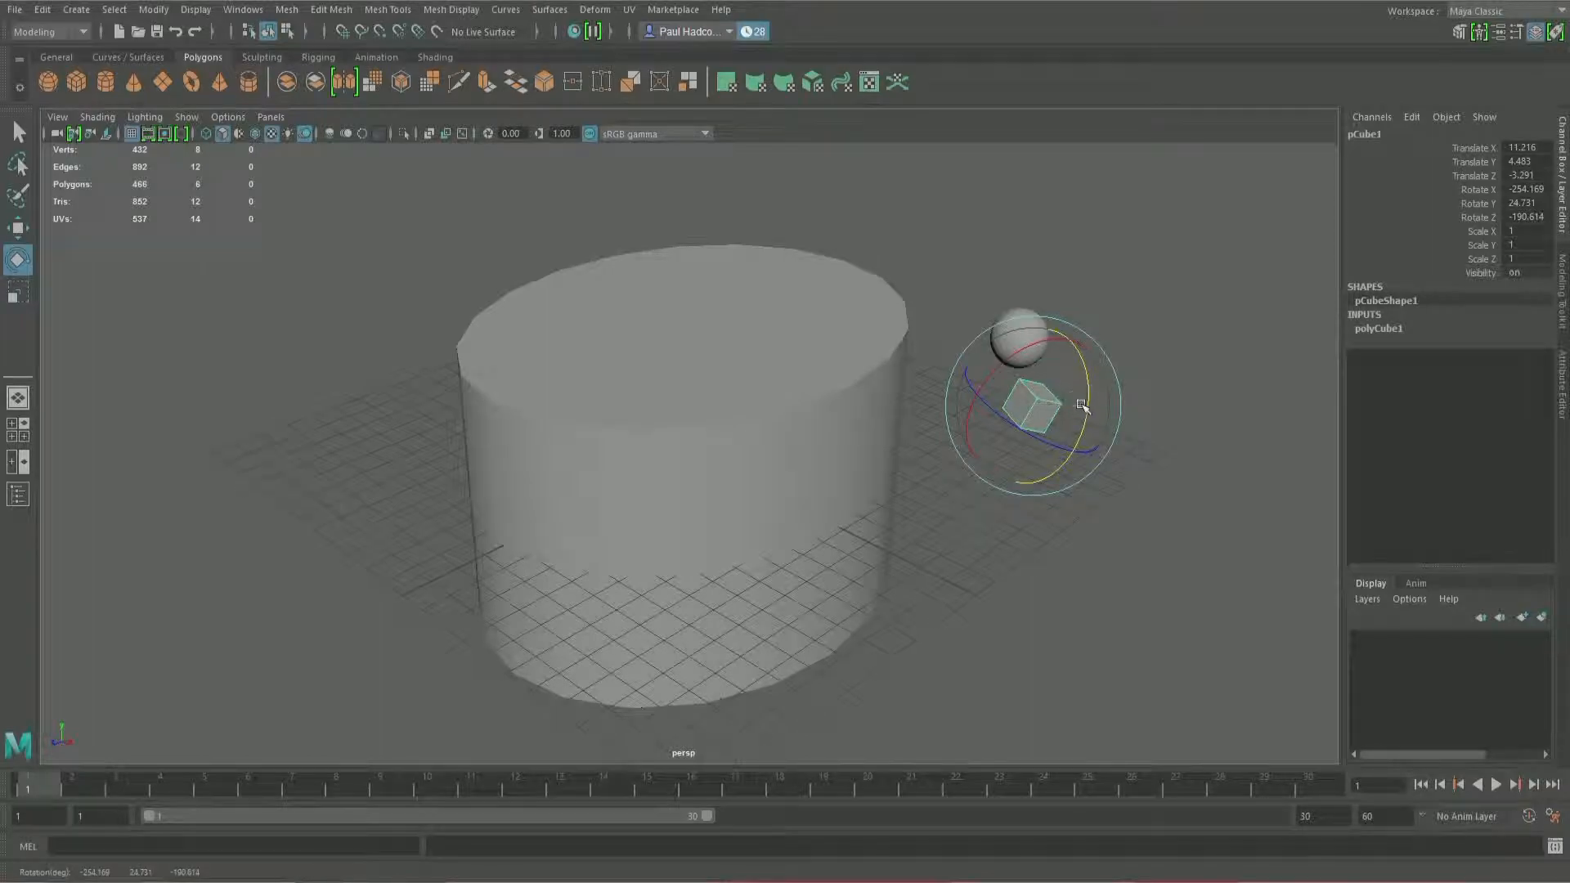
Step: Scale the cylinder down to about X 3.5, Y 2.9, Z 3.0 and rotate it about 130 degrees around X
{"action": "left_click", "coordinate": [678, 493]}
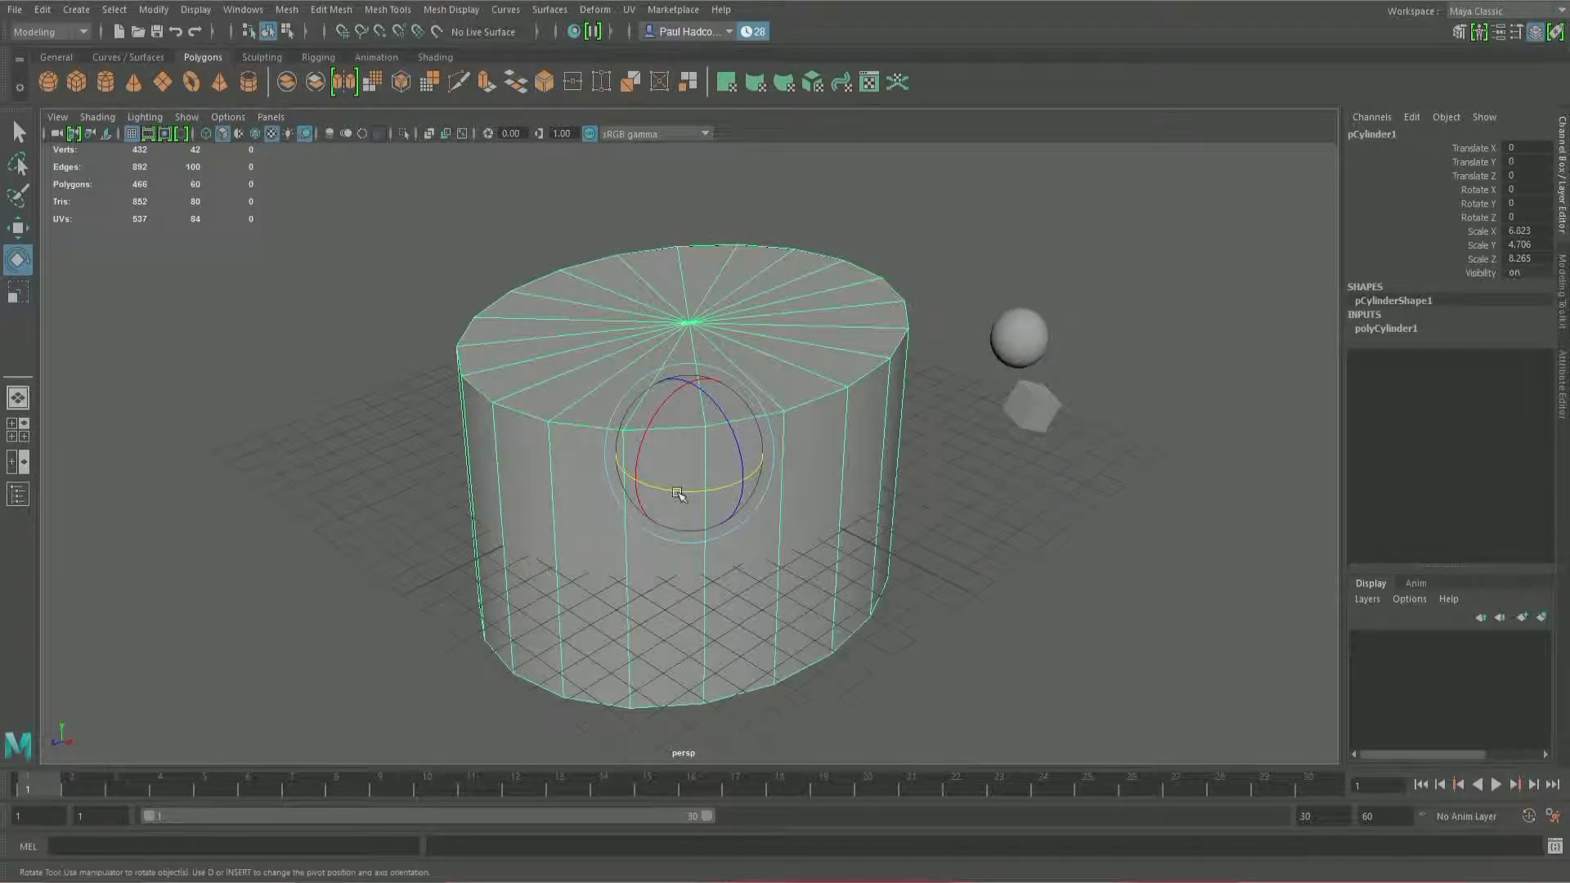
{"action": "key", "text": "r"}
{"action": "left_click_drag", "start_coordinate": [690, 452], "coordinate": [647, 474]}
{"action": "left_click_drag", "start_coordinate": [741, 481], "coordinate": [730, 478]}
{"action": "left_click_drag", "start_coordinate": [635, 480], "coordinate": [706, 546]}
{"action": "key", "text": "e"}
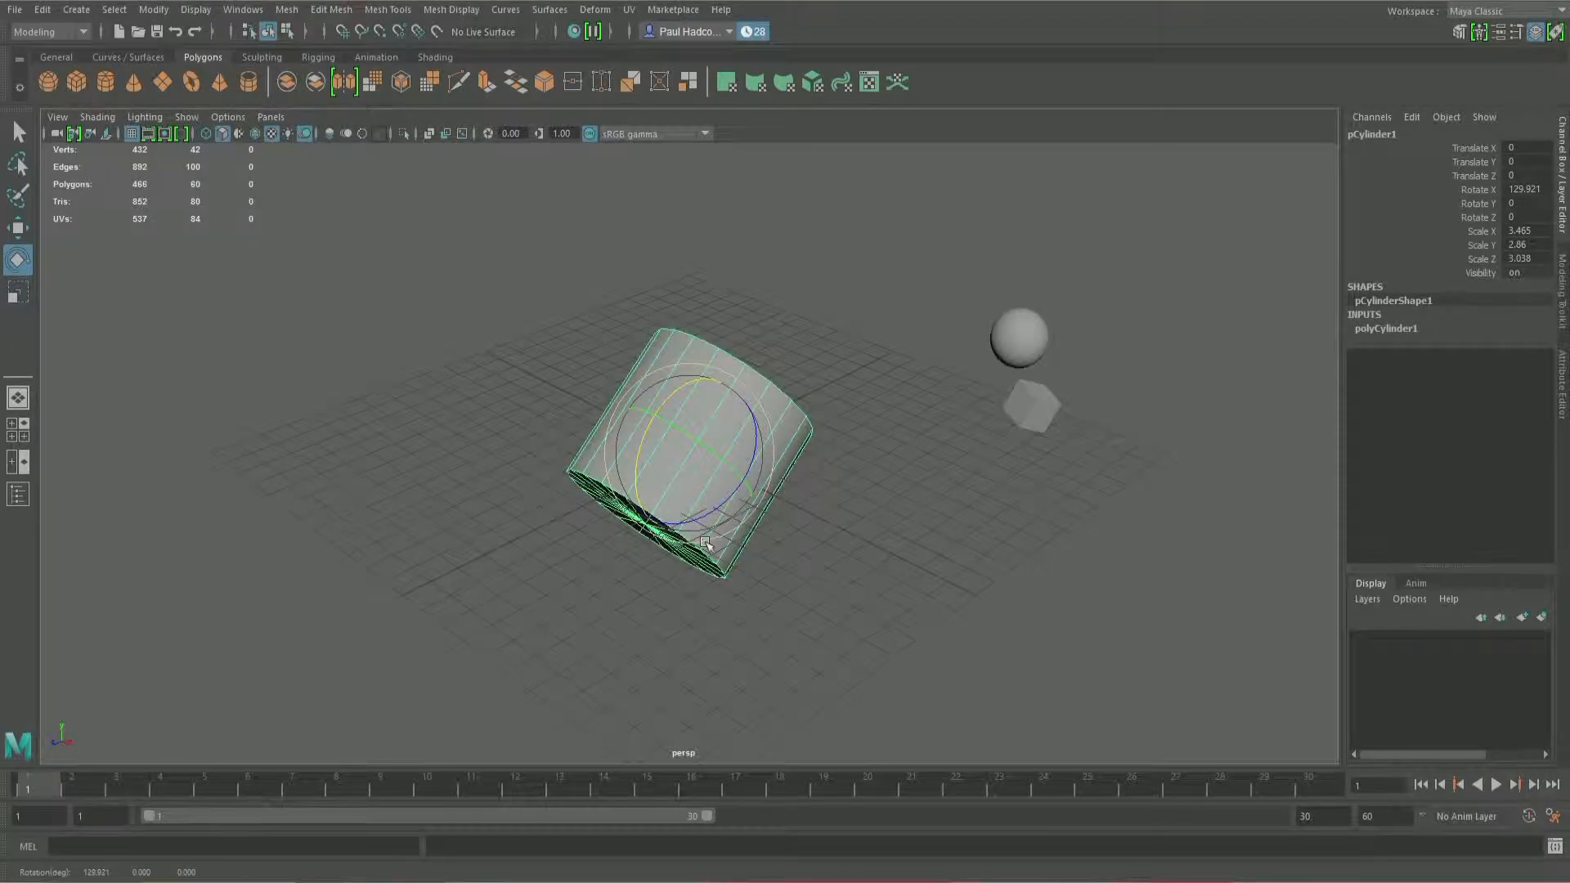
Step: Undo the cylinder's last move and slide it along the X axis to about -8.5
{"action": "key", "text": "w"}
{"action": "key", "text": "ctrl+z"}
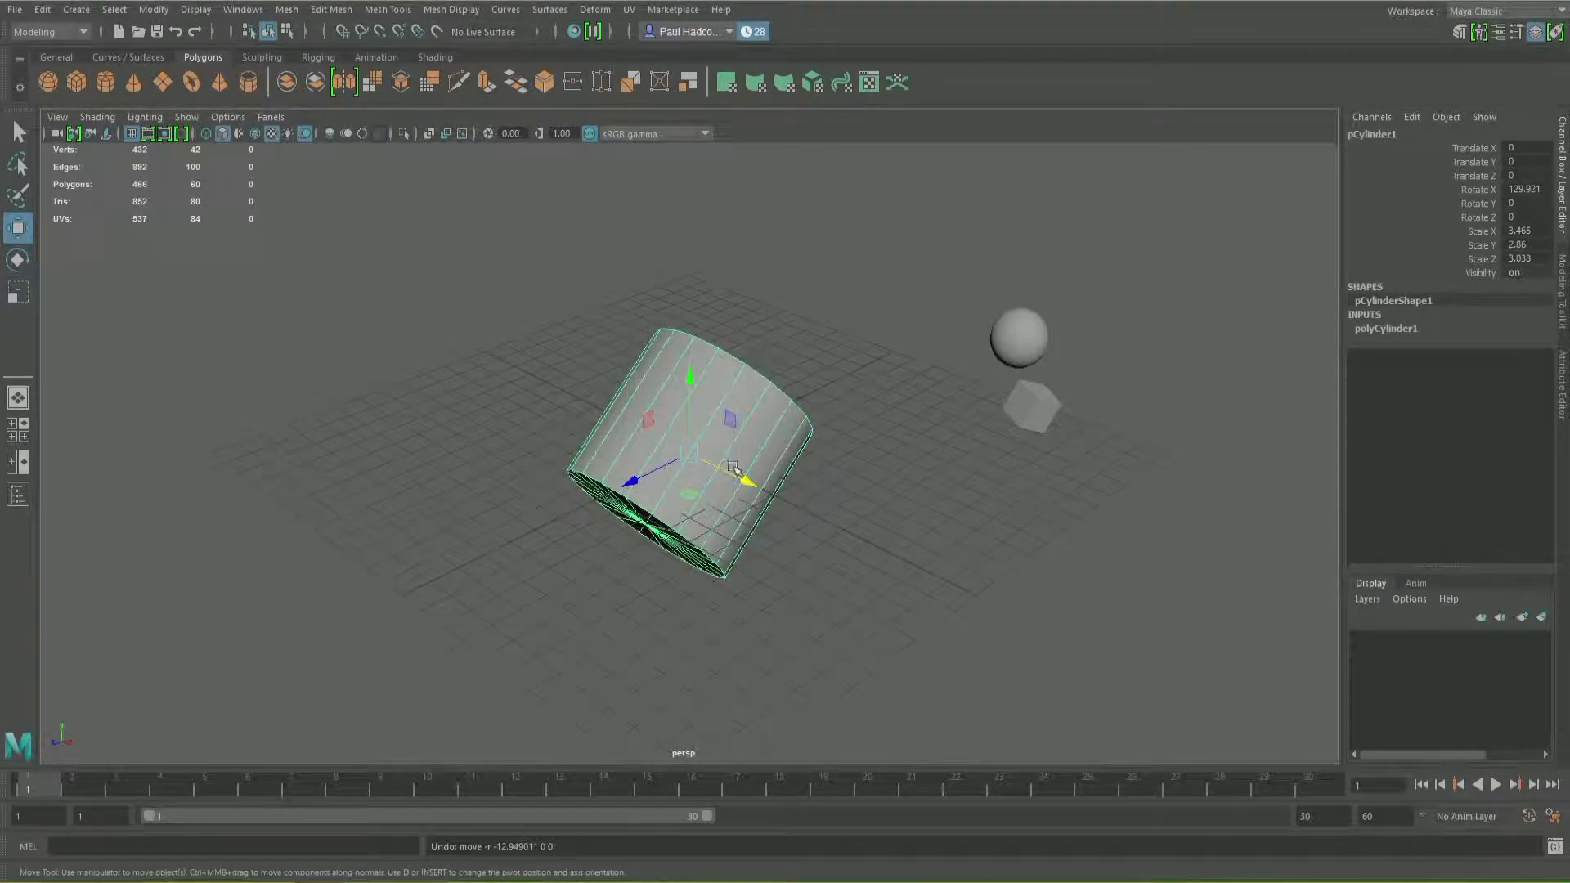
{"action": "left_click_drag", "start_coordinate": [746, 481], "coordinate": [605, 360]}
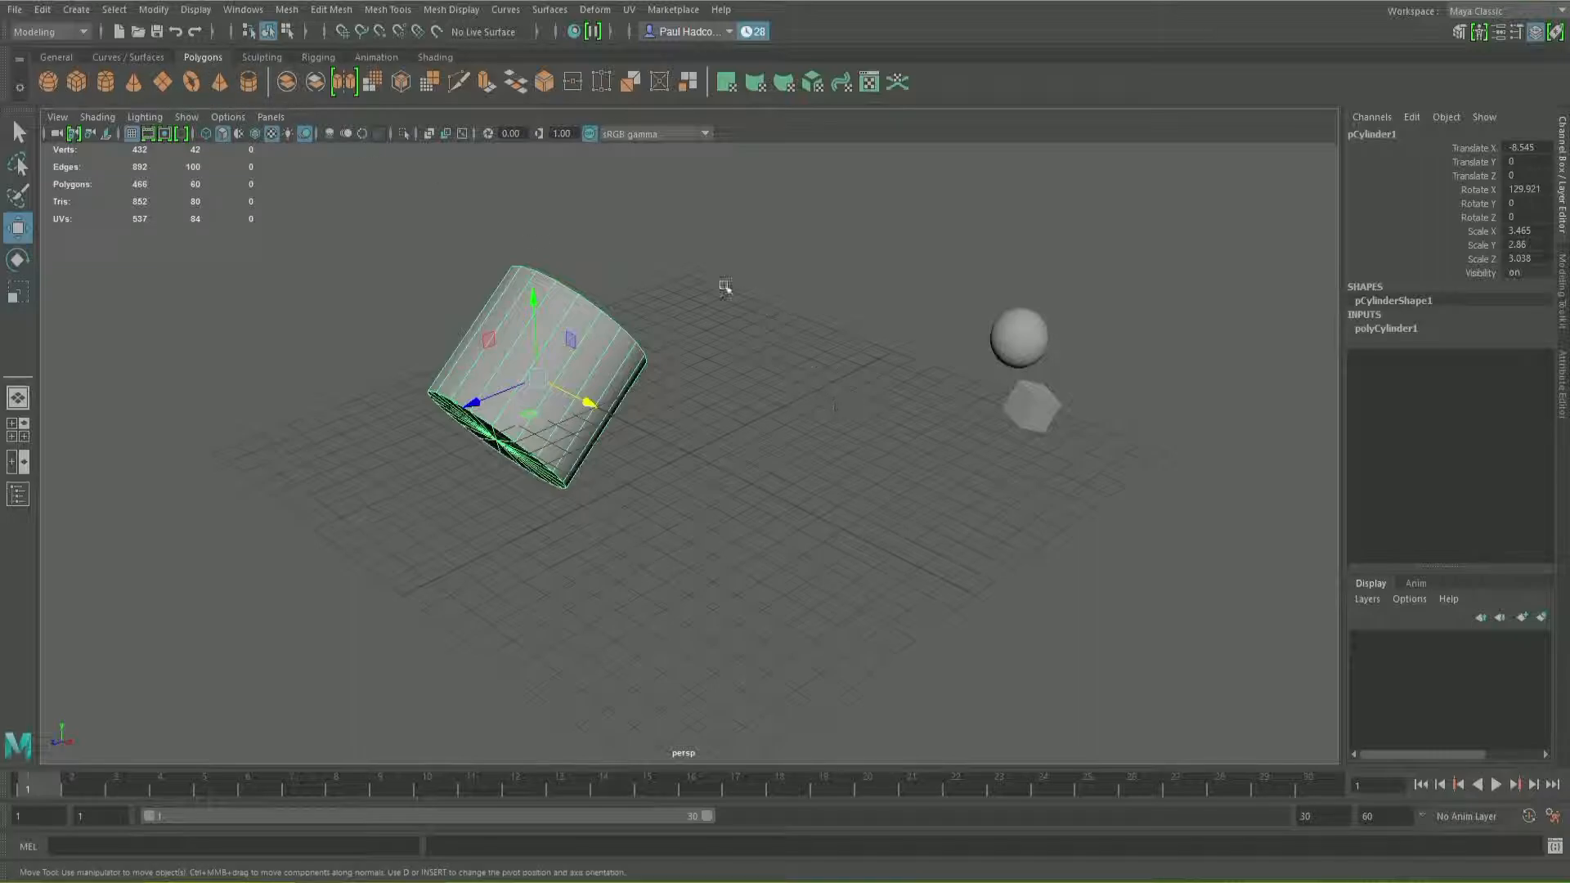
Step: Create a polygon torus, rotate it about 94 degrees around X and move it to about X 8.5, Y 5.5, Z 7.2
{"action": "left_click", "coordinate": [191, 82]}
{"action": "left_click_drag", "start_coordinate": [734, 481], "coordinate": [824, 522]}
{"action": "key", "text": "e"}
{"action": "left_click_drag", "start_coordinate": [781, 575], "coordinate": [735, 558]}
{"action": "key", "text": "w"}
{"action": "left_click_drag", "start_coordinate": [838, 530], "coordinate": [798, 660]}
{"action": "left_click_drag", "start_coordinate": [729, 584], "coordinate": [769, 386]}
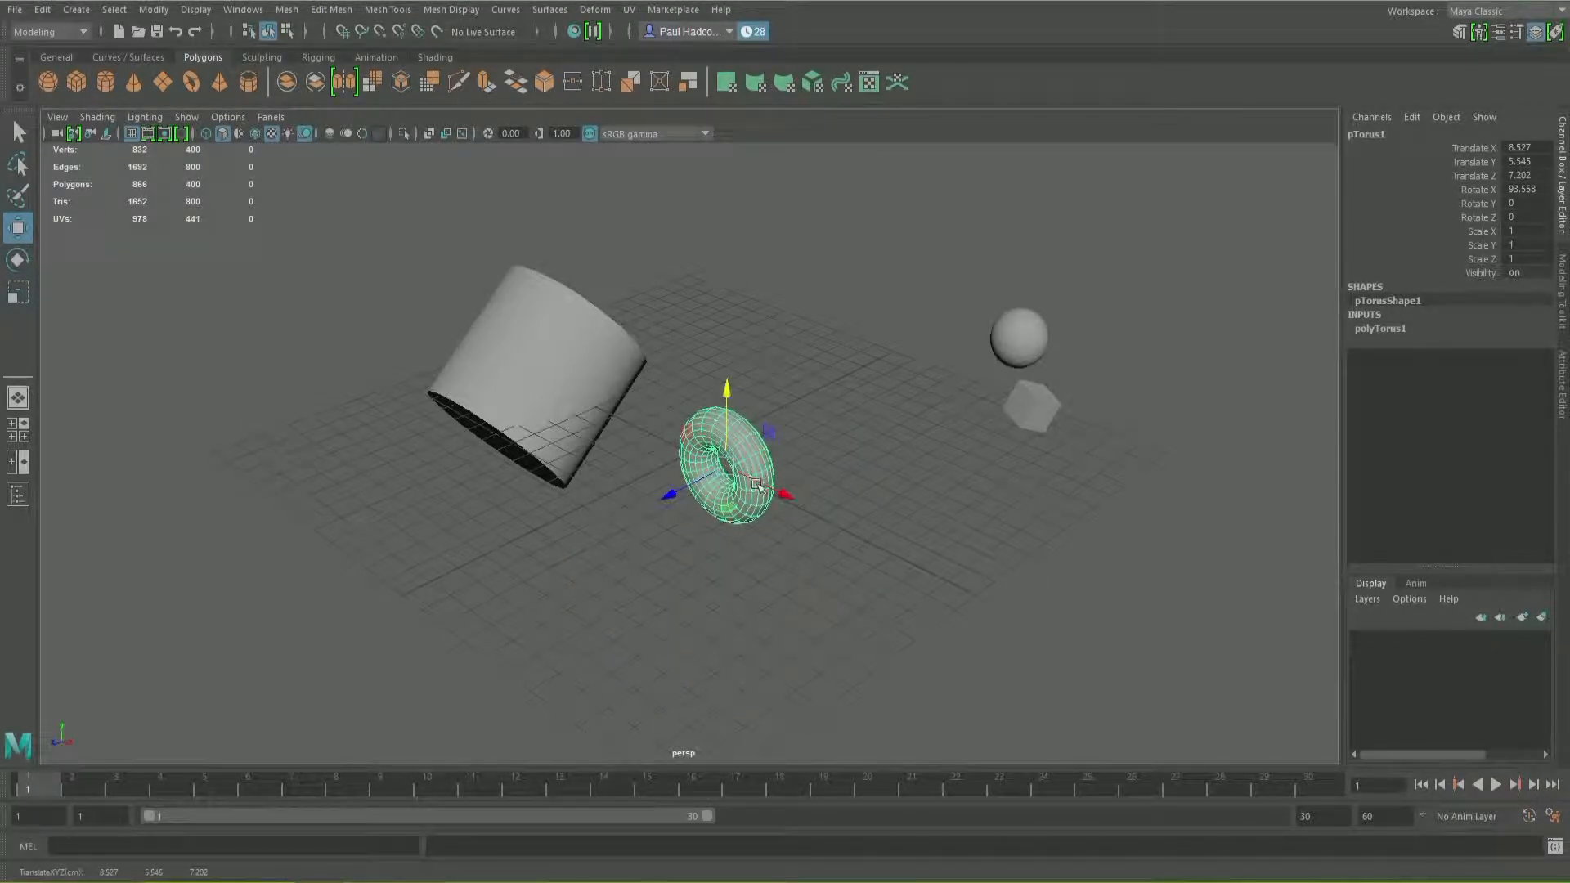
Step: Move the torus to about X 12.4, Z 5.8 and rotate it to about 135 degrees around X
{"action": "left_click_drag", "start_coordinate": [790, 493], "coordinate": [929, 547]}
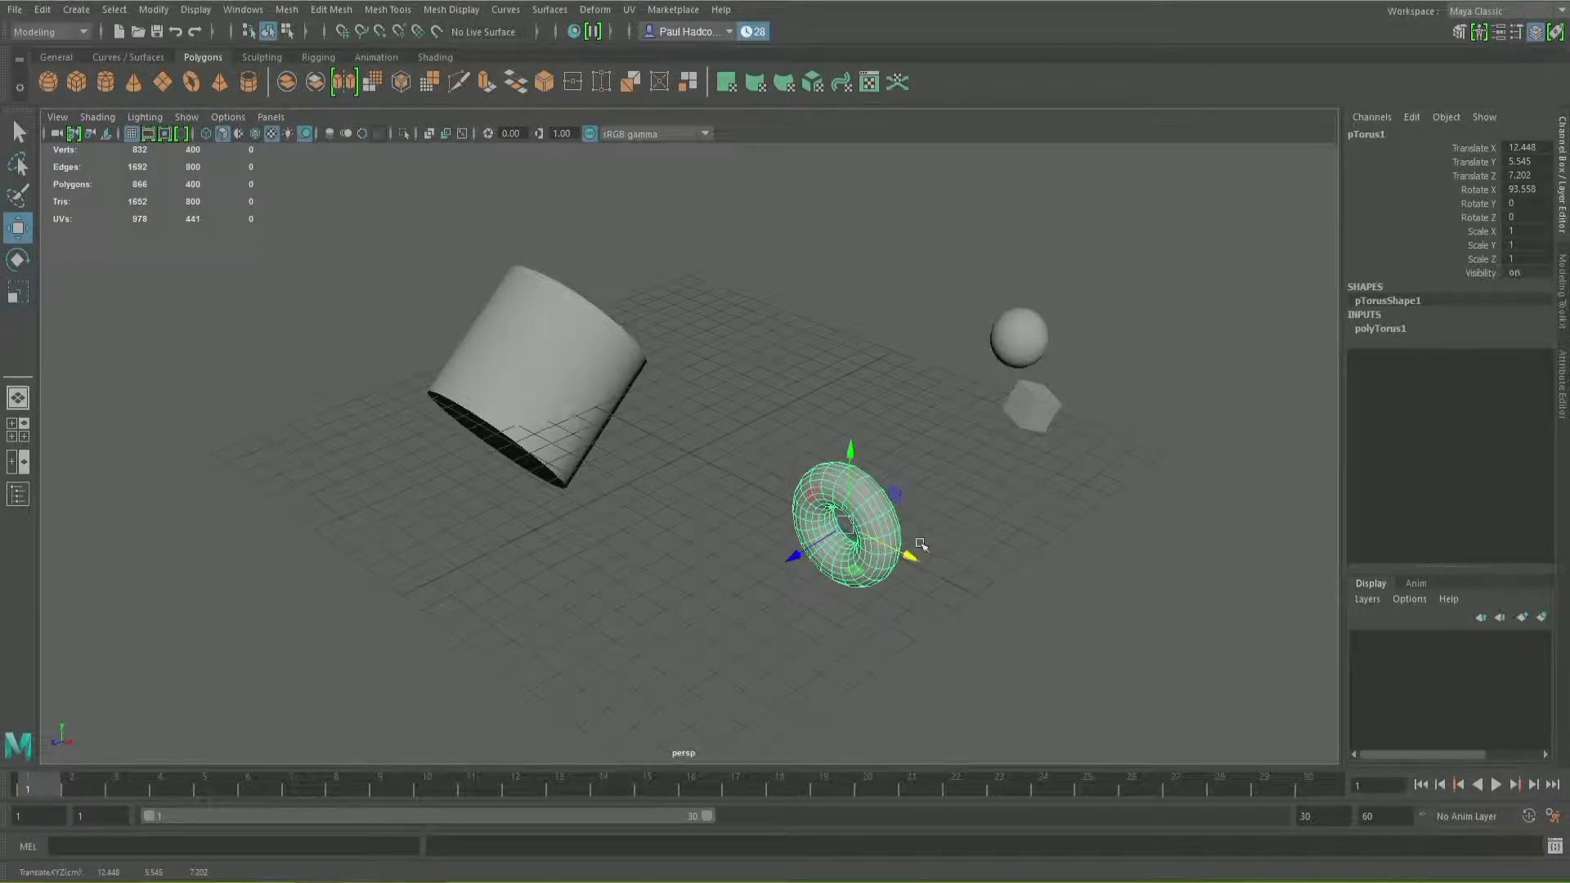
{"action": "left_click_drag", "start_coordinate": [792, 556], "coordinate": [815, 522]}
{"action": "key", "text": "e"}
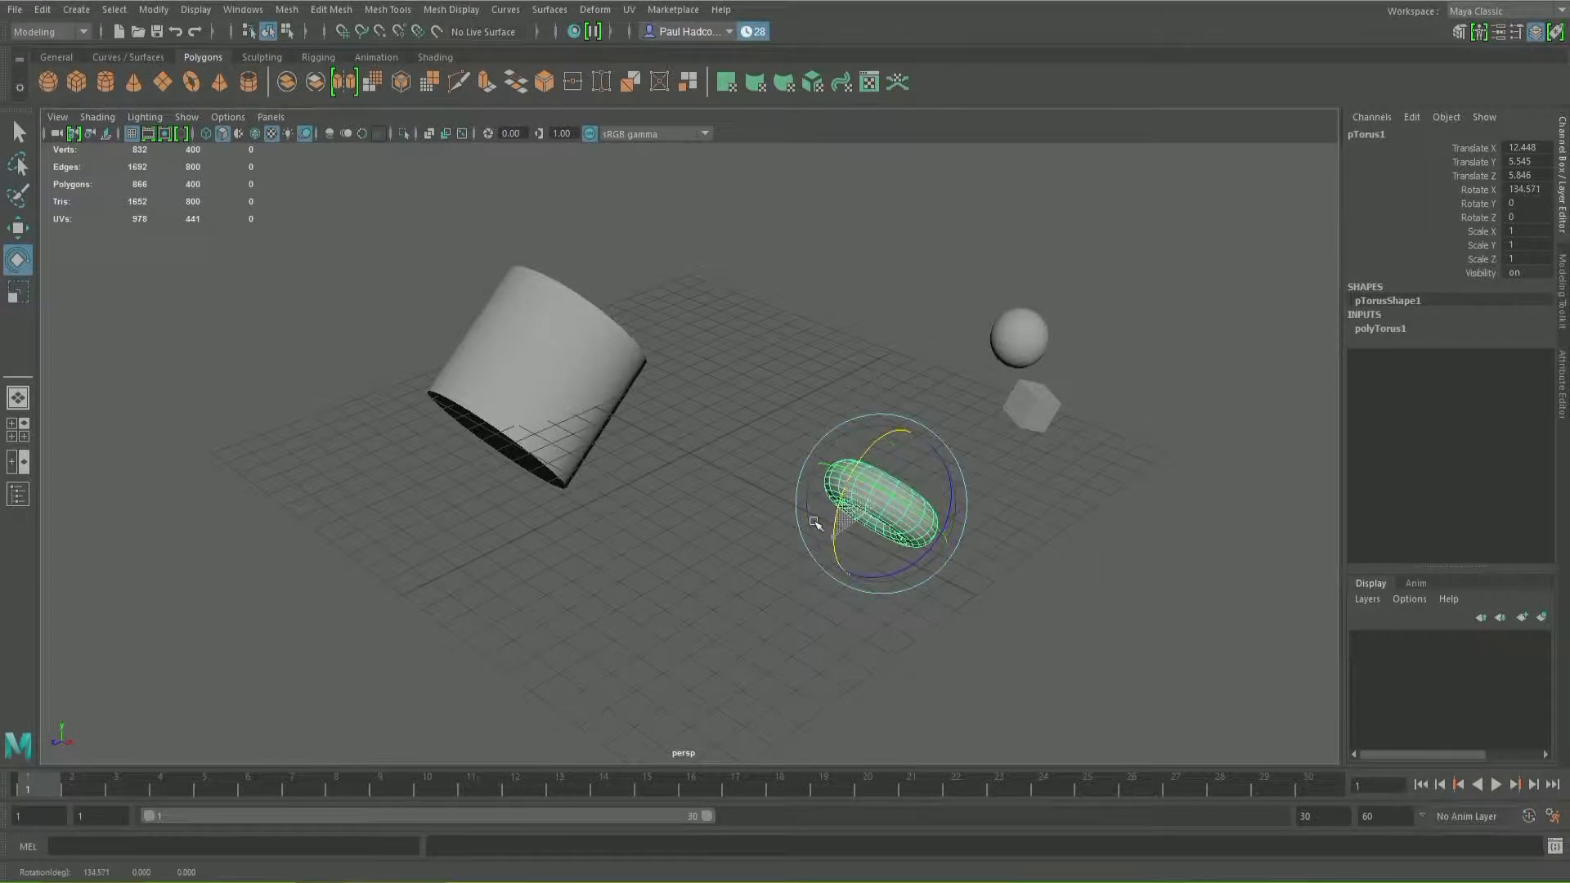
Step: Start a new scene without saving the current one and create a polygon sphere at the origin
{"action": "left_click", "coordinate": [14, 9]}
{"action": "left_click", "coordinate": [49, 40]}
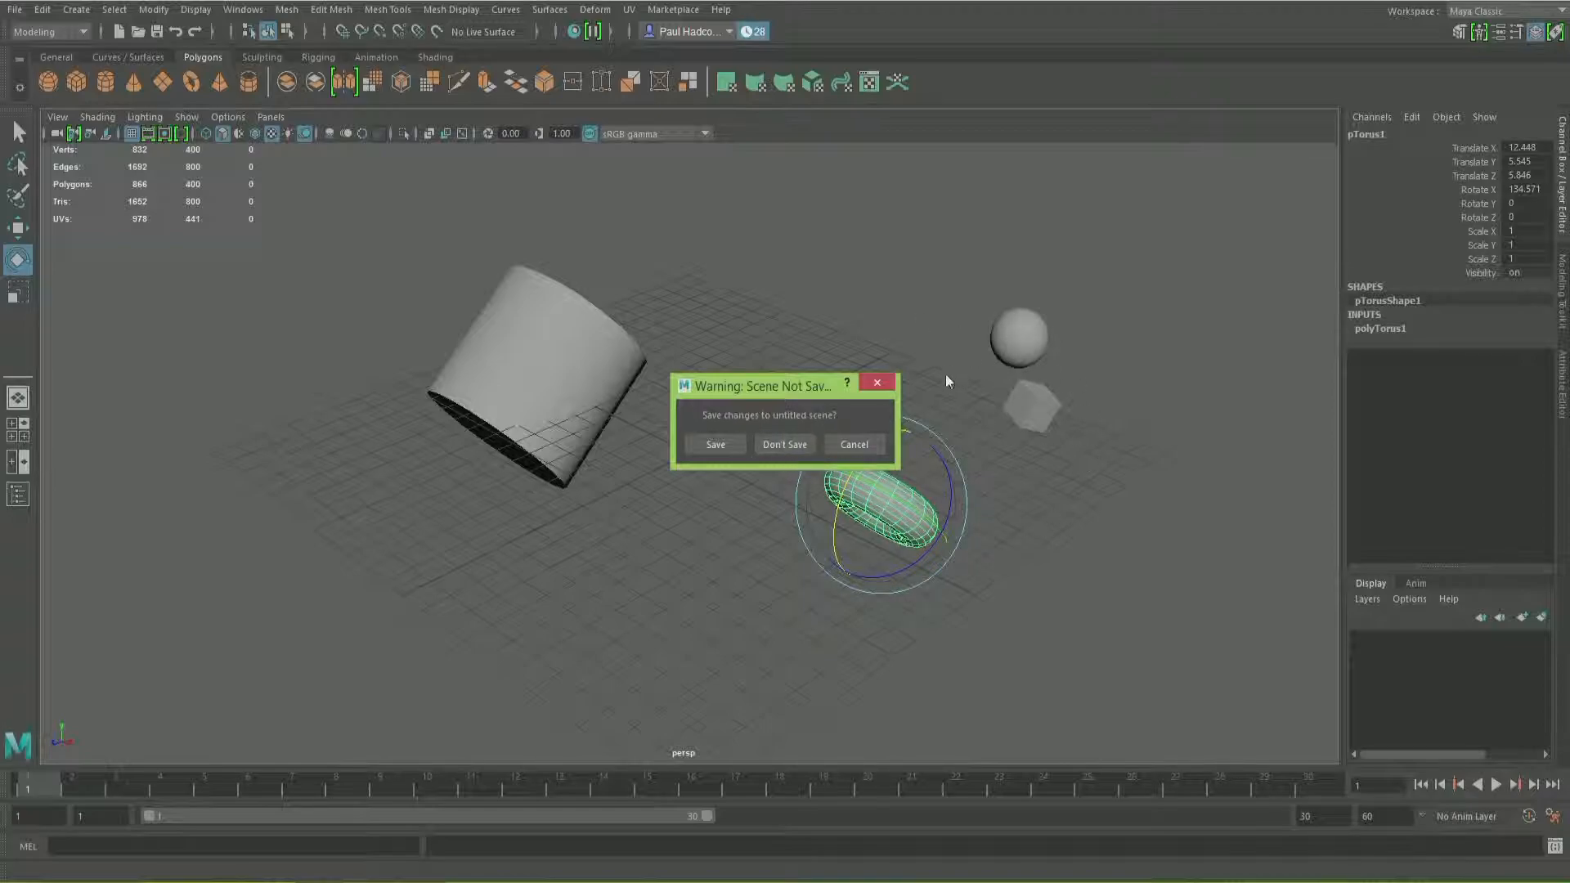
{"action": "left_click", "coordinate": [795, 444]}
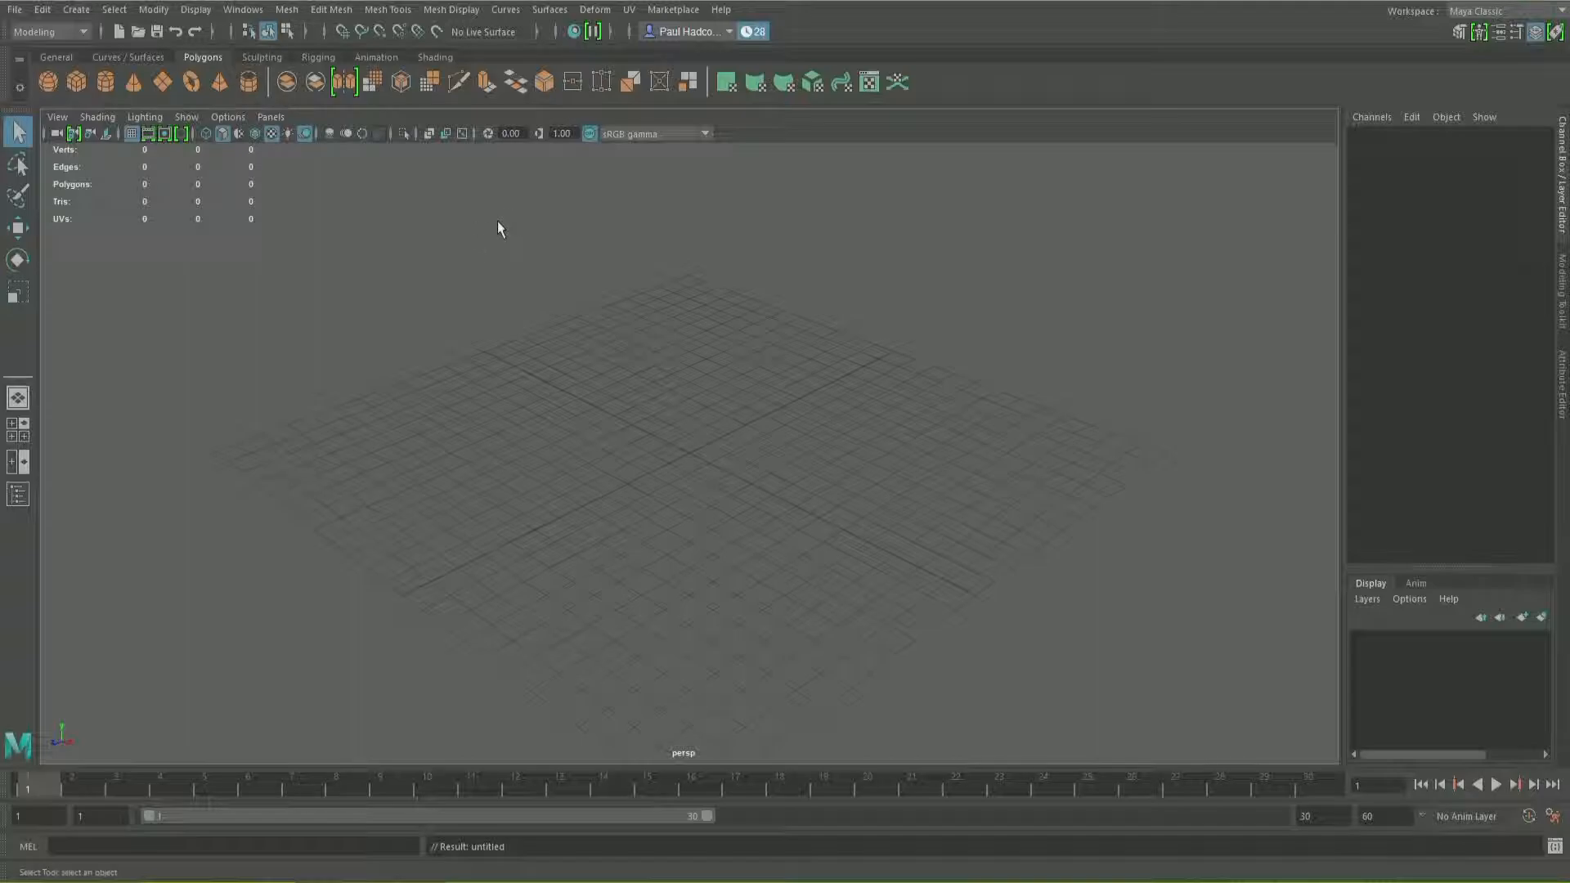
{"action": "left_click", "coordinate": [41, 88]}
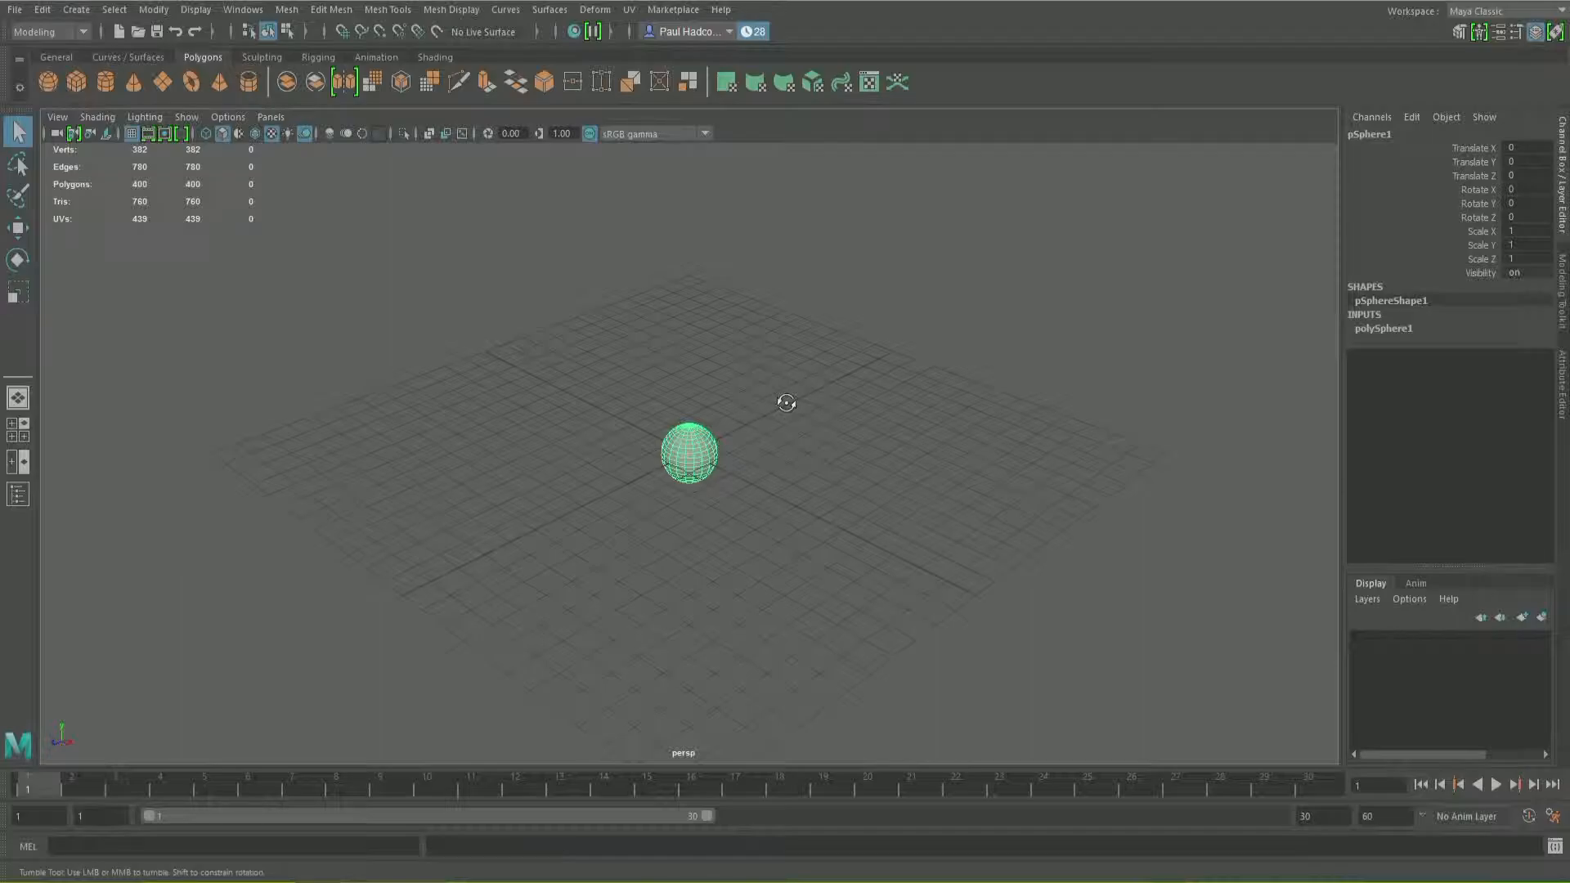
Step: Examine the sphere from different angles and distances by orbiting, zooming and panning the perspective view
{"action": "mouse_move", "coordinate": [787, 402]}
{"action": "left_mouse_down"}
{"action": "mouse_move", "coordinate": [732, 435]}
{"action": "mouse_move", "coordinate": [543, 410]}
{"action": "mouse_move", "coordinate": [659, 422]}
{"action": "mouse_move", "coordinate": [900, 389]}
{"action": "mouse_move", "coordinate": [757, 396]}
{"action": "mouse_move", "coordinate": [858, 336]}
{"action": "mouse_move", "coordinate": [801, 290]}
{"action": "mouse_move", "coordinate": [807, 519]}
{"action": "mouse_move", "coordinate": [842, 406]}
{"action": "mouse_move", "coordinate": [904, 477]}
{"action": "mouse_move", "coordinate": [810, 410]}
{"action": "mouse_move", "coordinate": [818, 464]}
{"action": "left_mouse_up"}
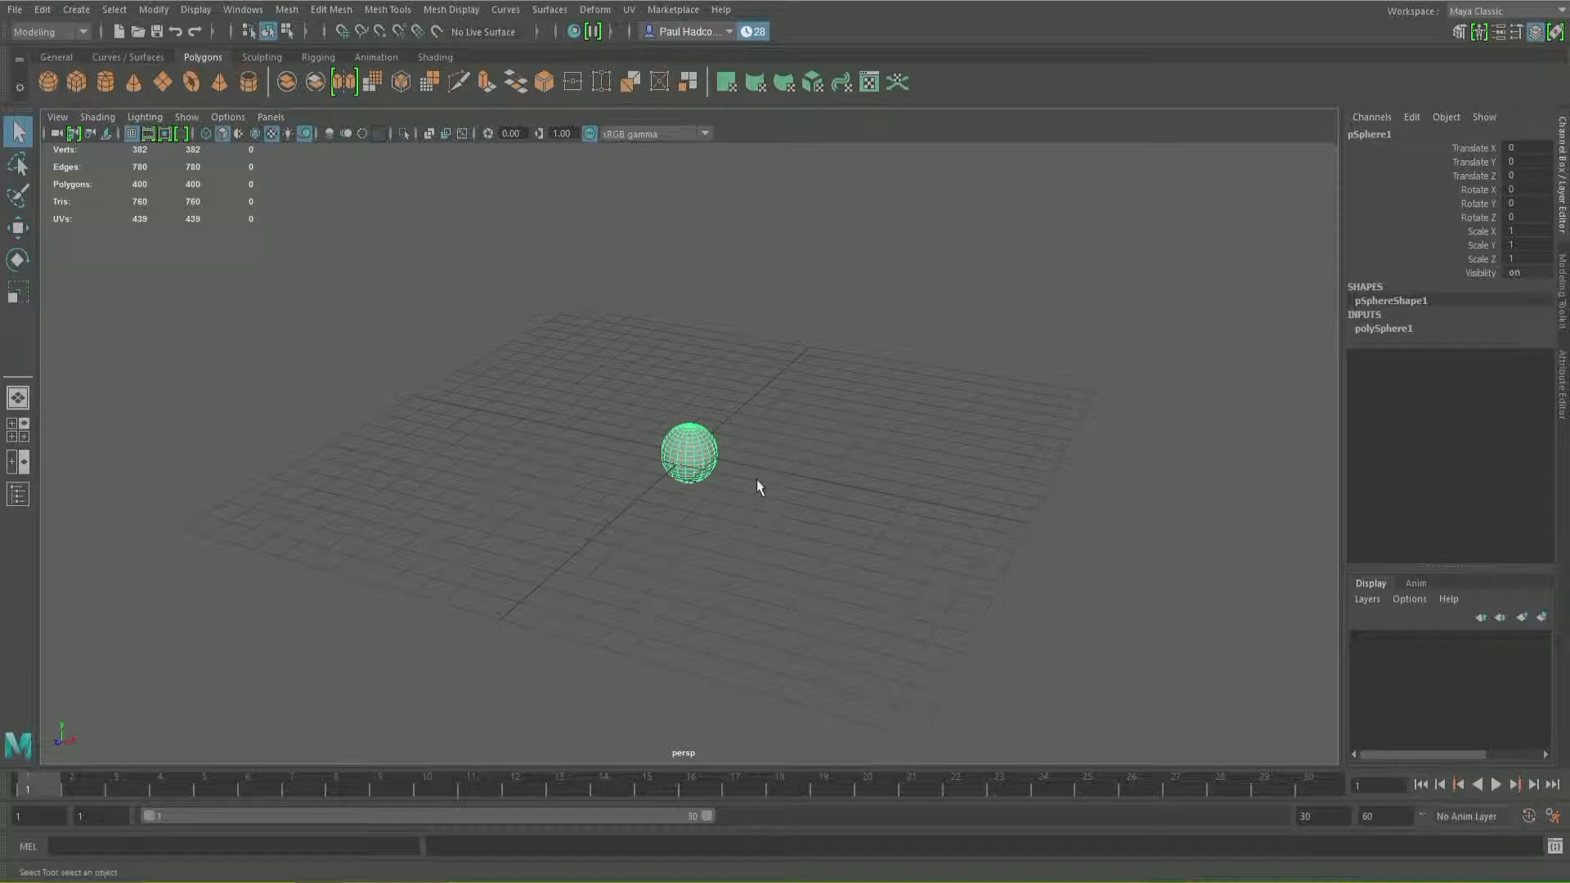
{"action": "right_click_drag", "start_coordinate": [687, 451], "coordinate": [781, 584], "text": "alt"}
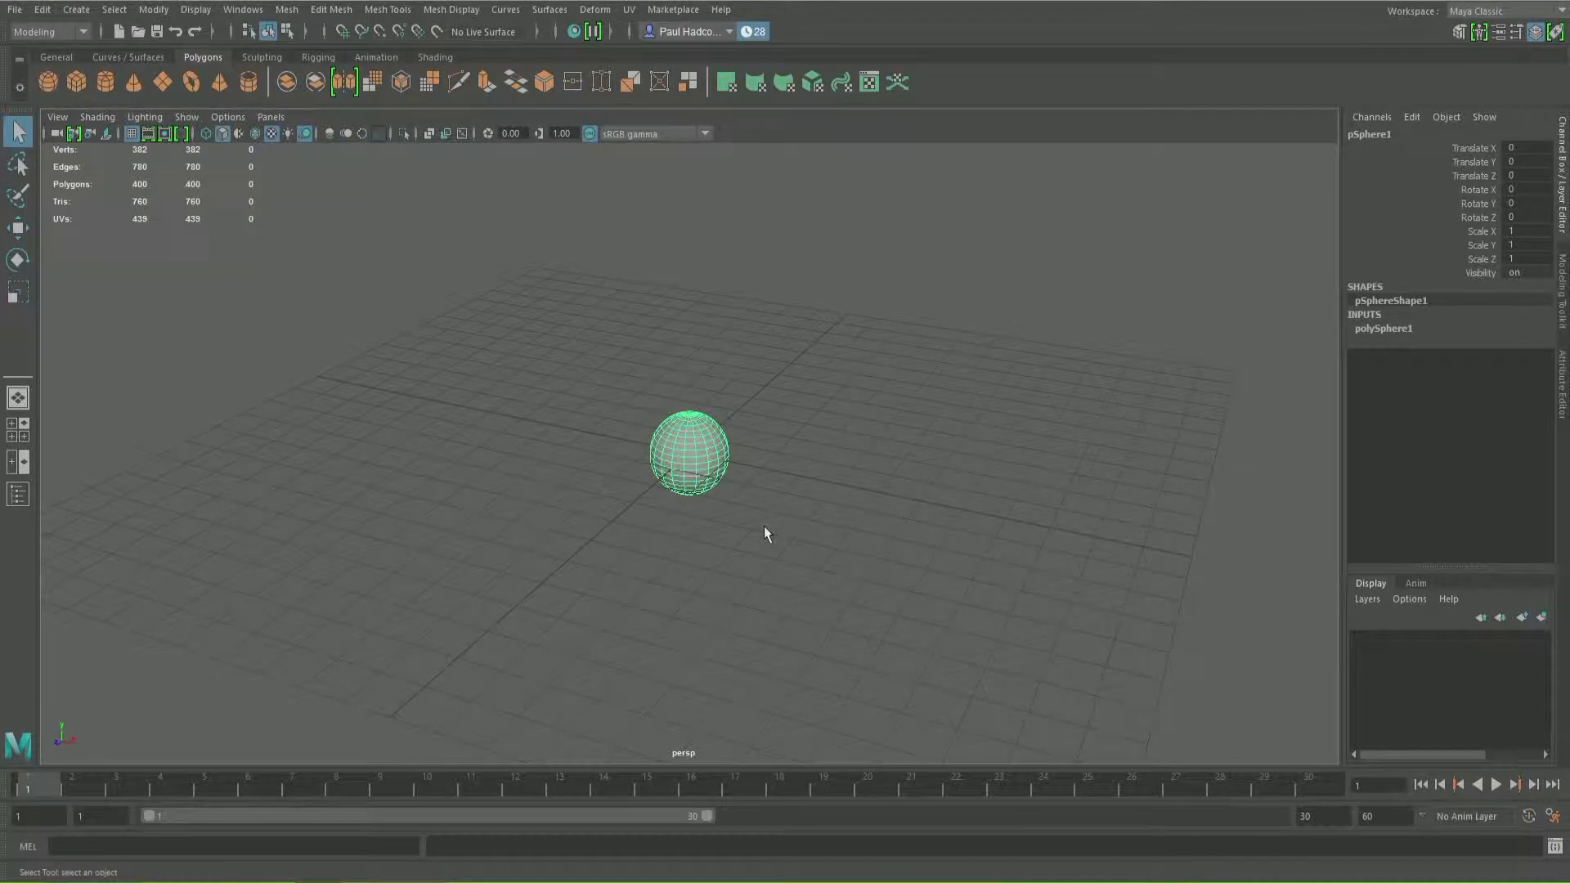
{"action": "scroll", "coordinate": [764, 527], "scroll_direction": "up", "scroll_amount": 6}
{"action": "scroll", "coordinate": [762, 530], "scroll_direction": "up", "scroll_amount": 1}
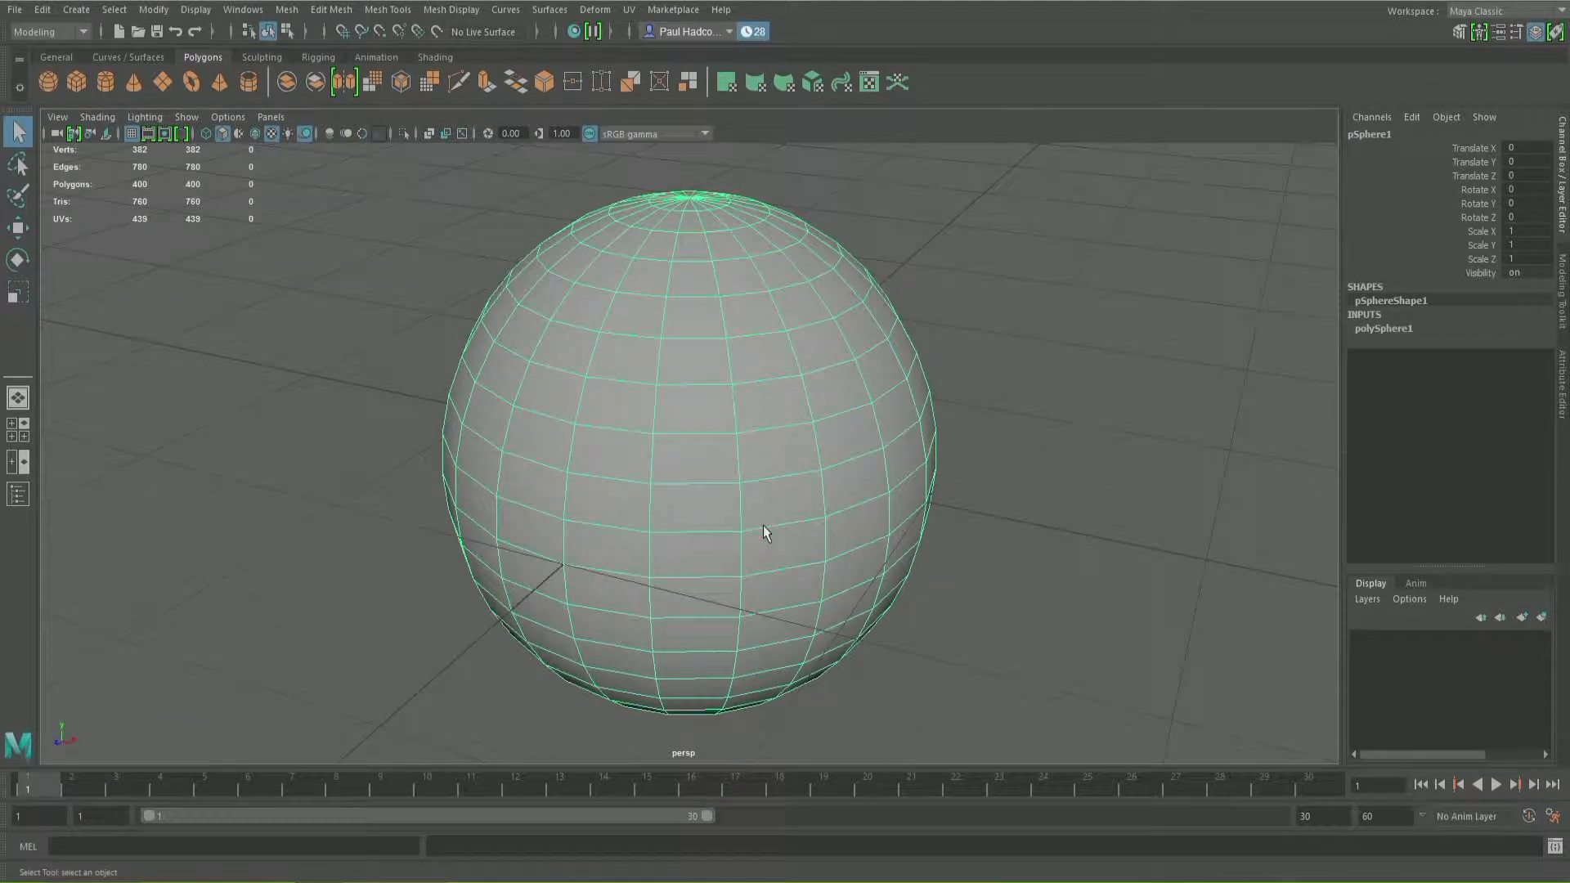
{"action": "scroll", "coordinate": [762, 530], "scroll_direction": "down", "scroll_amount": 5}
{"action": "scroll", "coordinate": [761, 532], "scroll_direction": "up", "scroll_amount": 4}
{"action": "scroll", "coordinate": [759, 531], "scroll_direction": "down", "scroll_amount": 5}
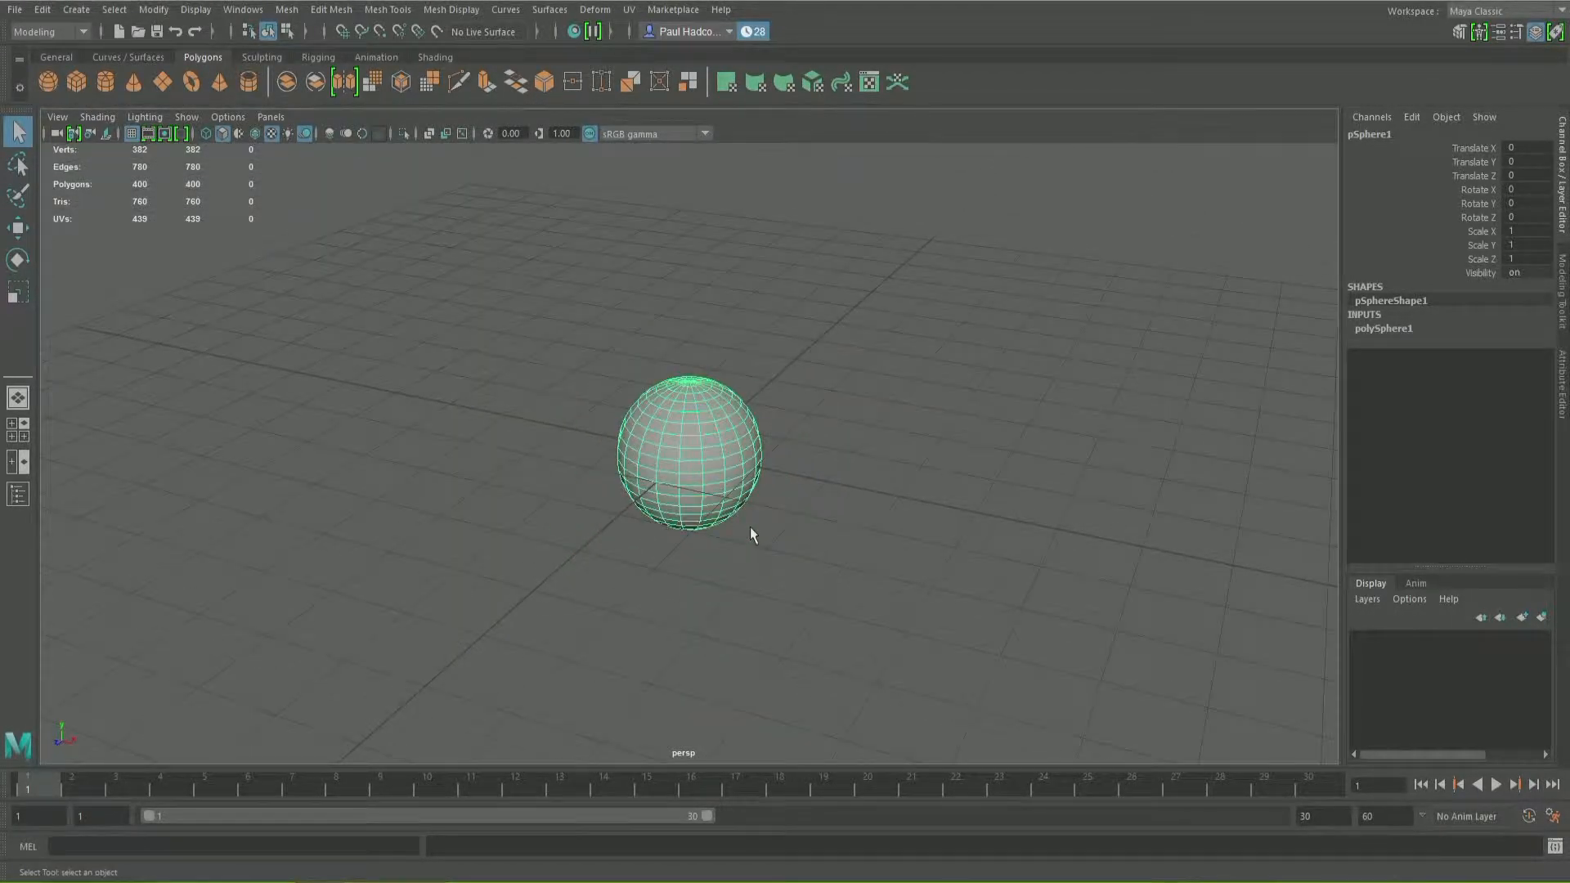
{"action": "scroll", "coordinate": [739, 535], "scroll_direction": "up", "scroll_amount": 6}
{"action": "scroll", "coordinate": [728, 528], "scroll_direction": "down", "scroll_amount": 2}
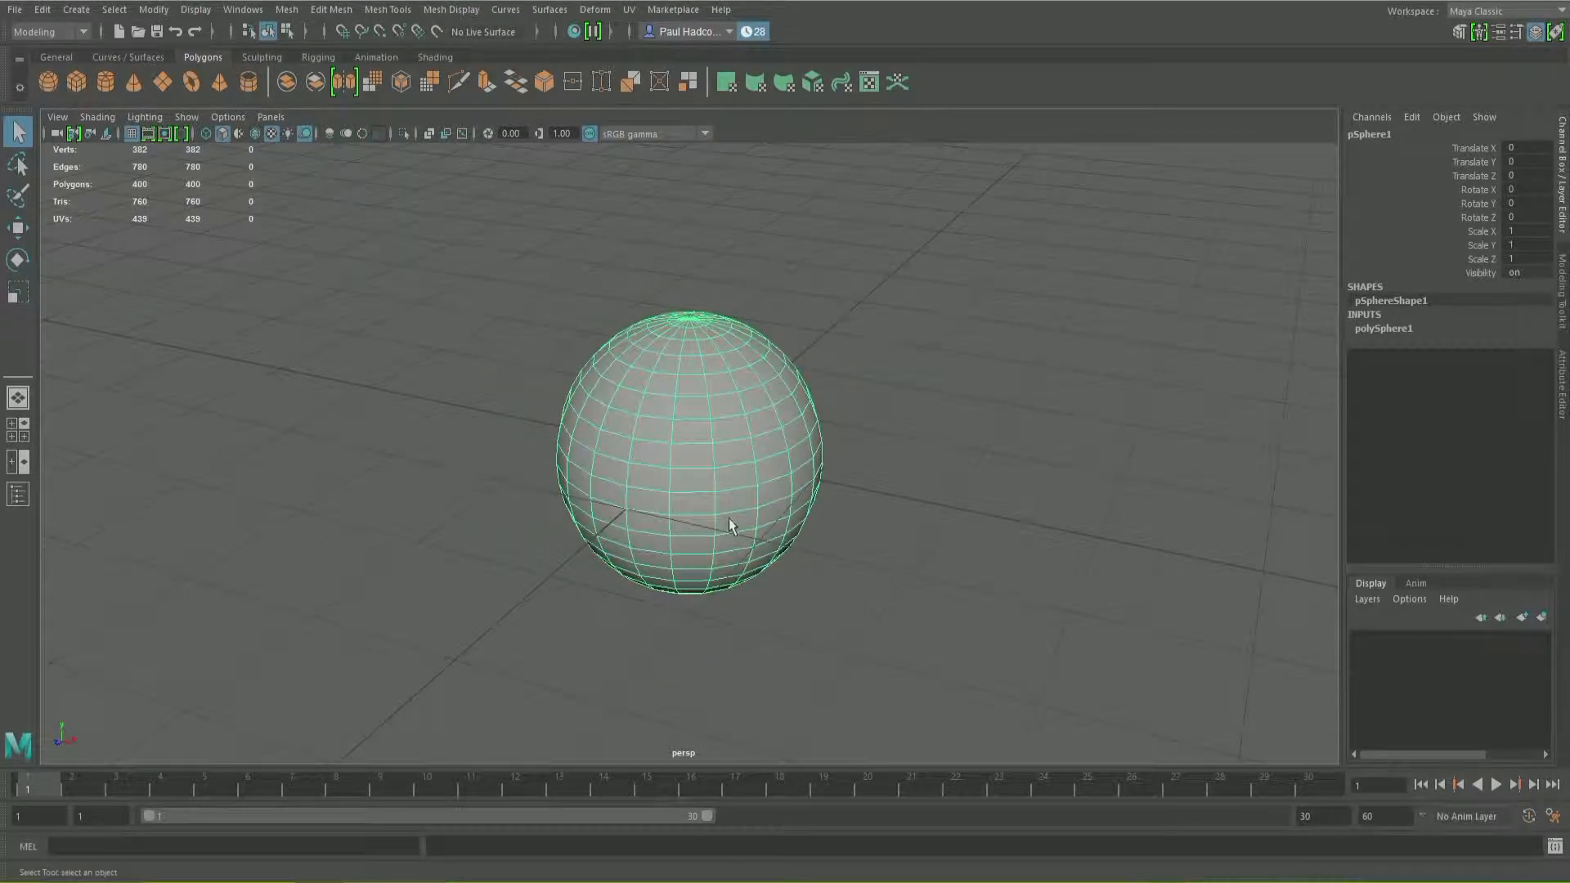
{"action": "left_click_drag", "start_coordinate": [641, 493], "coordinate": [698, 509], "text": "alt"}
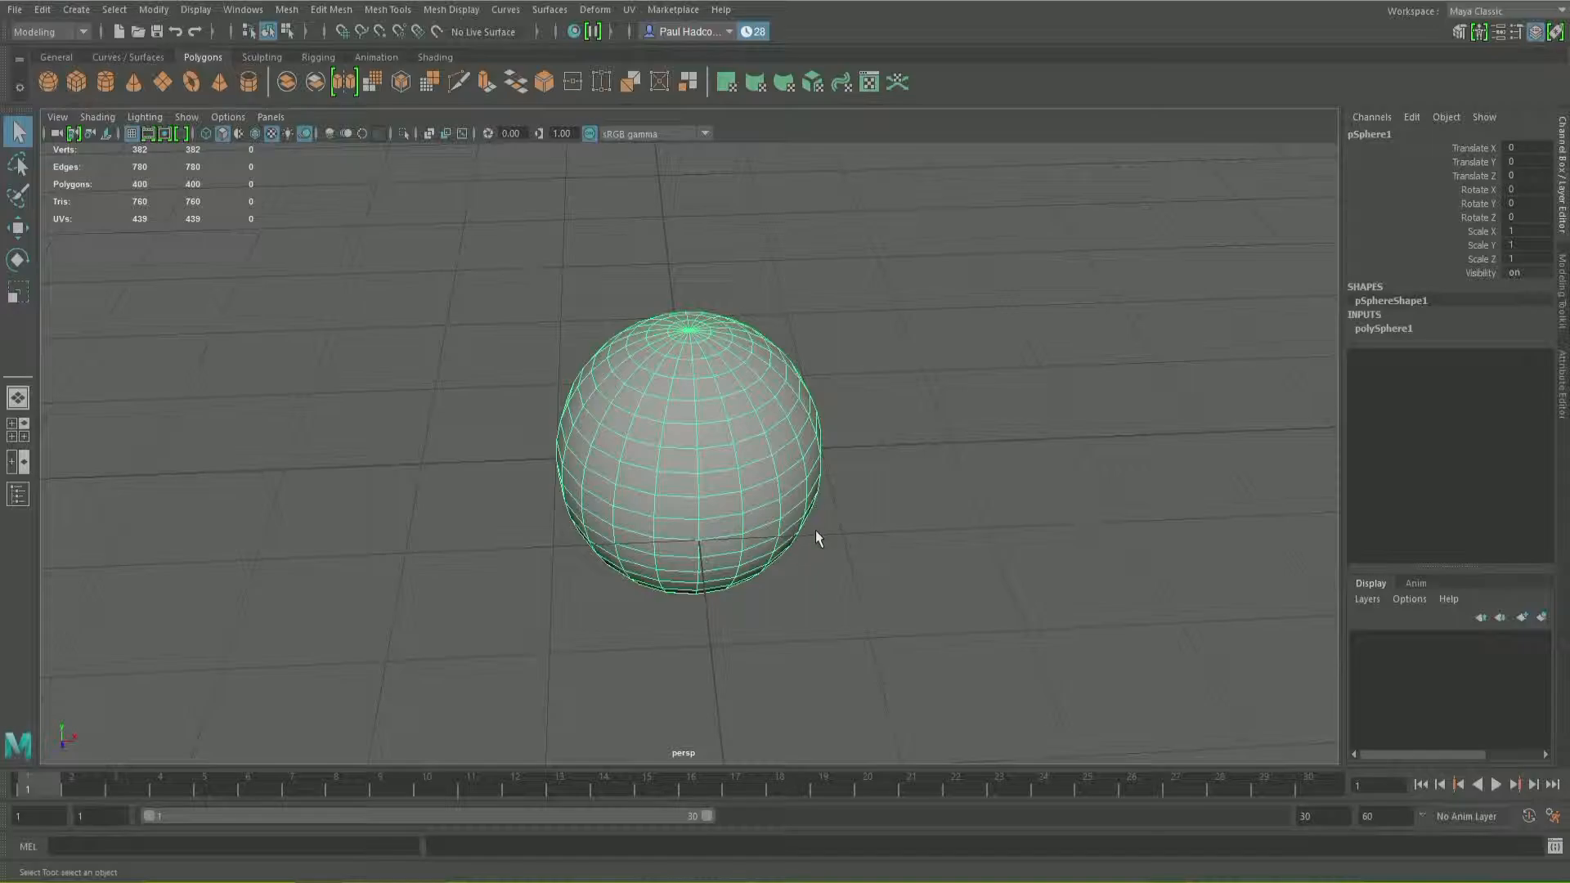
{"action": "middle_click_drag", "start_coordinate": [890, 489], "coordinate": [921, 452], "text": "alt"}
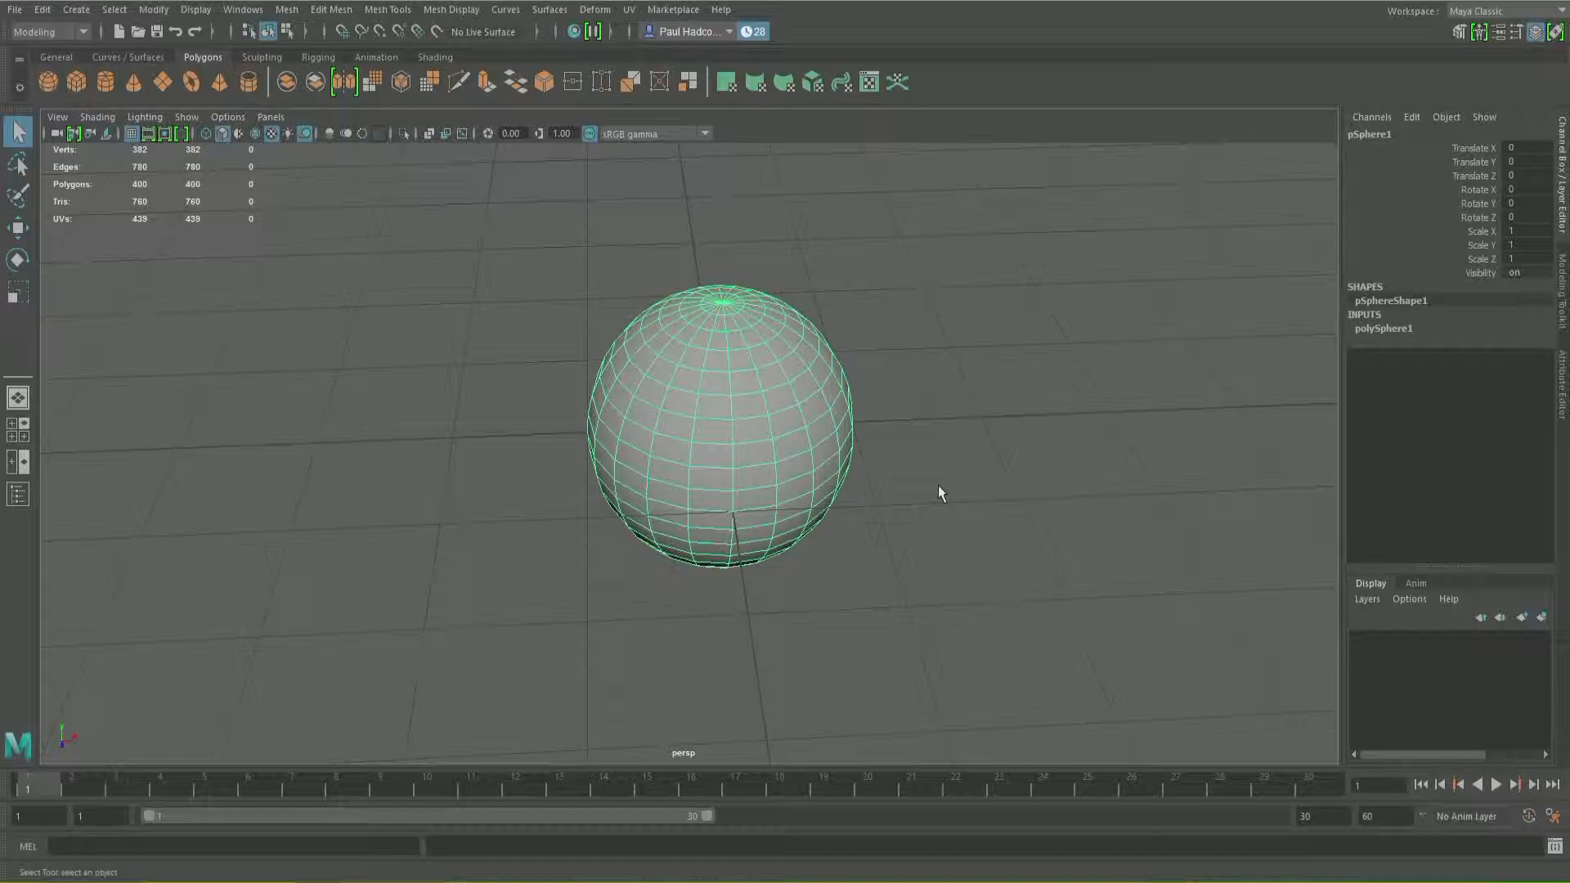
{"action": "left_click_drag", "start_coordinate": [891, 455], "coordinate": [920, 484], "text": "alt"}
{"action": "middle_click_drag", "start_coordinate": [901, 448], "coordinate": [934, 461], "text": "alt"}
{"action": "scroll", "coordinate": [940, 466], "scroll_direction": "up", "scroll_amount": 3}
{"action": "scroll", "coordinate": [940, 458], "scroll_direction": "down", "scroll_amount": 4}
{"action": "scroll", "coordinate": [941, 464], "scroll_direction": "up", "scroll_amount": 3}
{"action": "scroll", "coordinate": [942, 465], "scroll_direction": "up", "scroll_amount": 3}
{"action": "scroll", "coordinate": [944, 466], "scroll_direction": "down", "scroll_amount": 3}
{"action": "left_click_drag", "start_coordinate": [953, 473], "coordinate": [811, 475], "text": "alt"}
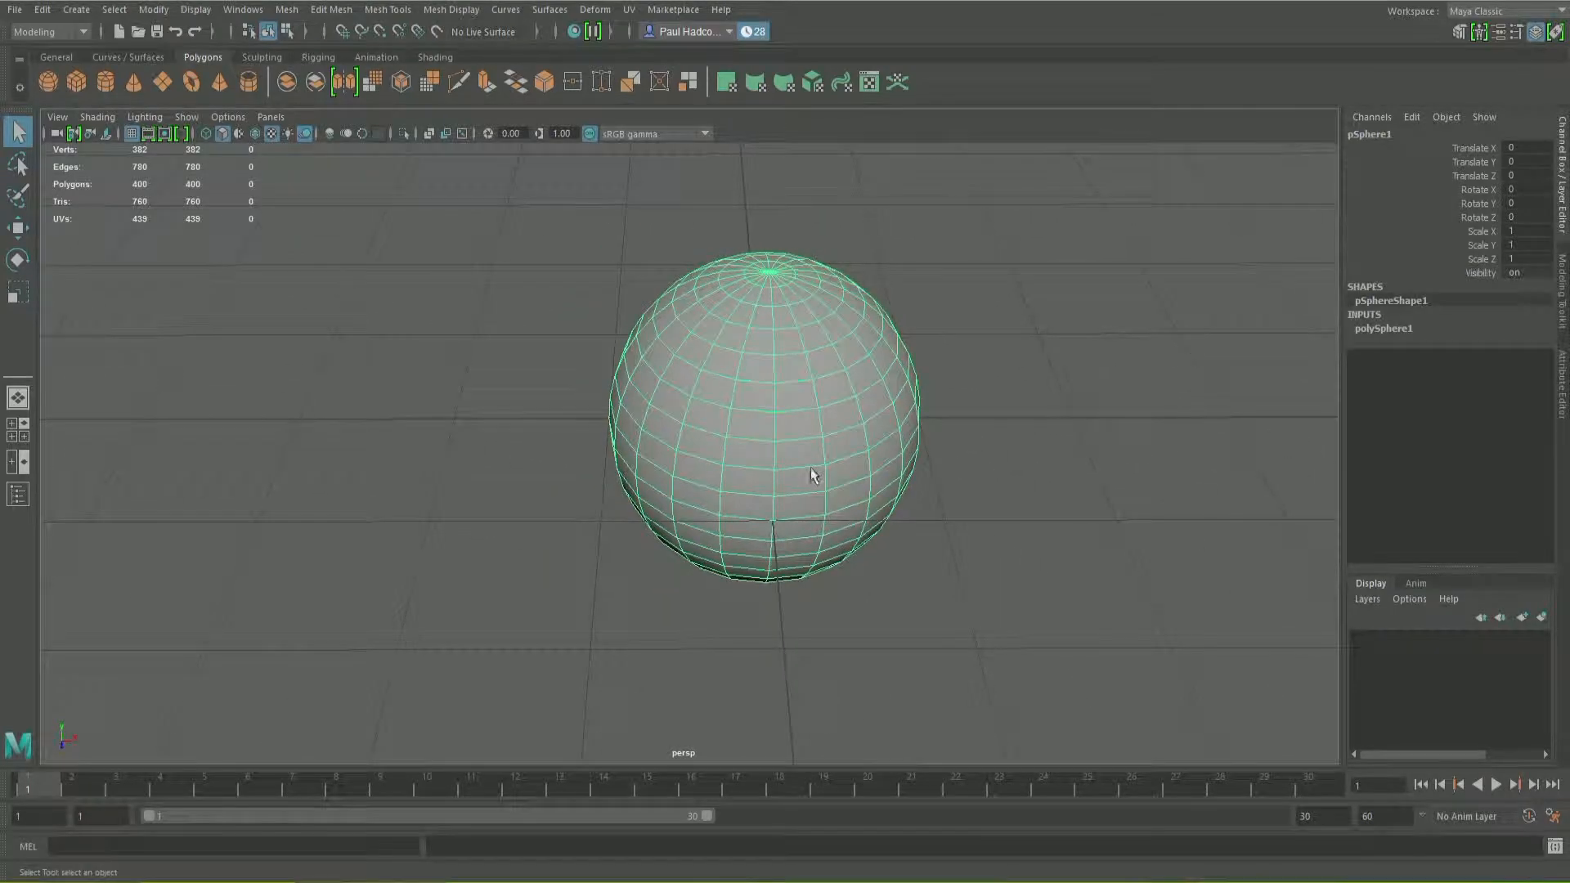
Step: Move the view away from the sphere, frame the selected sphere again and view it from a lower angle
{"action": "scroll", "coordinate": [762, 444], "scroll_direction": "down", "scroll_amount": 5}
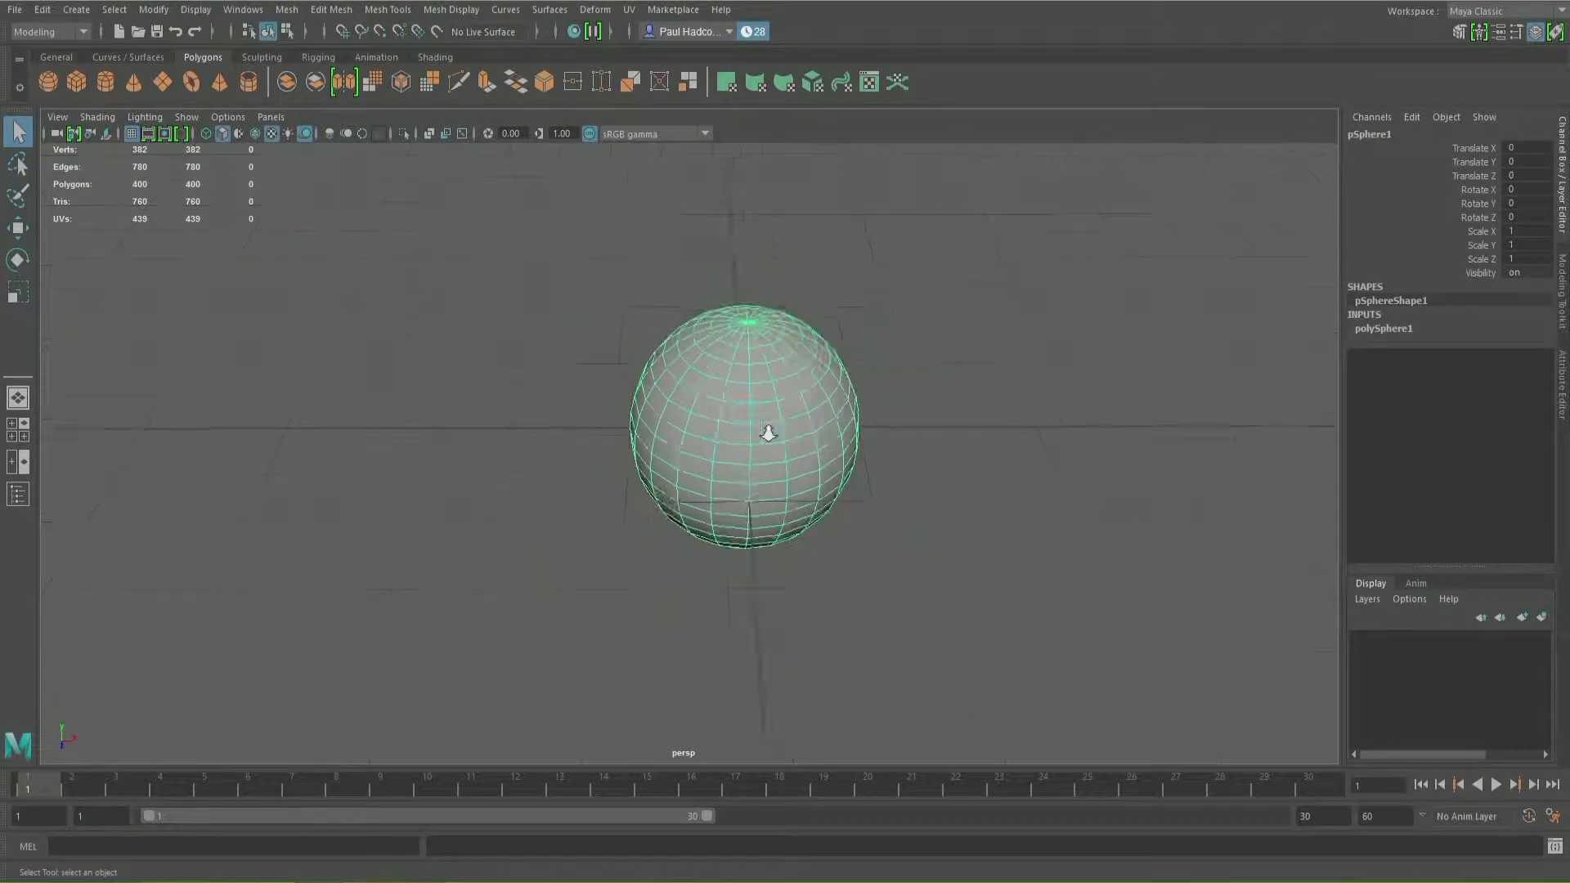
{"action": "left_click_drag", "start_coordinate": [762, 444], "coordinate": [872, 402], "text": "alt"}
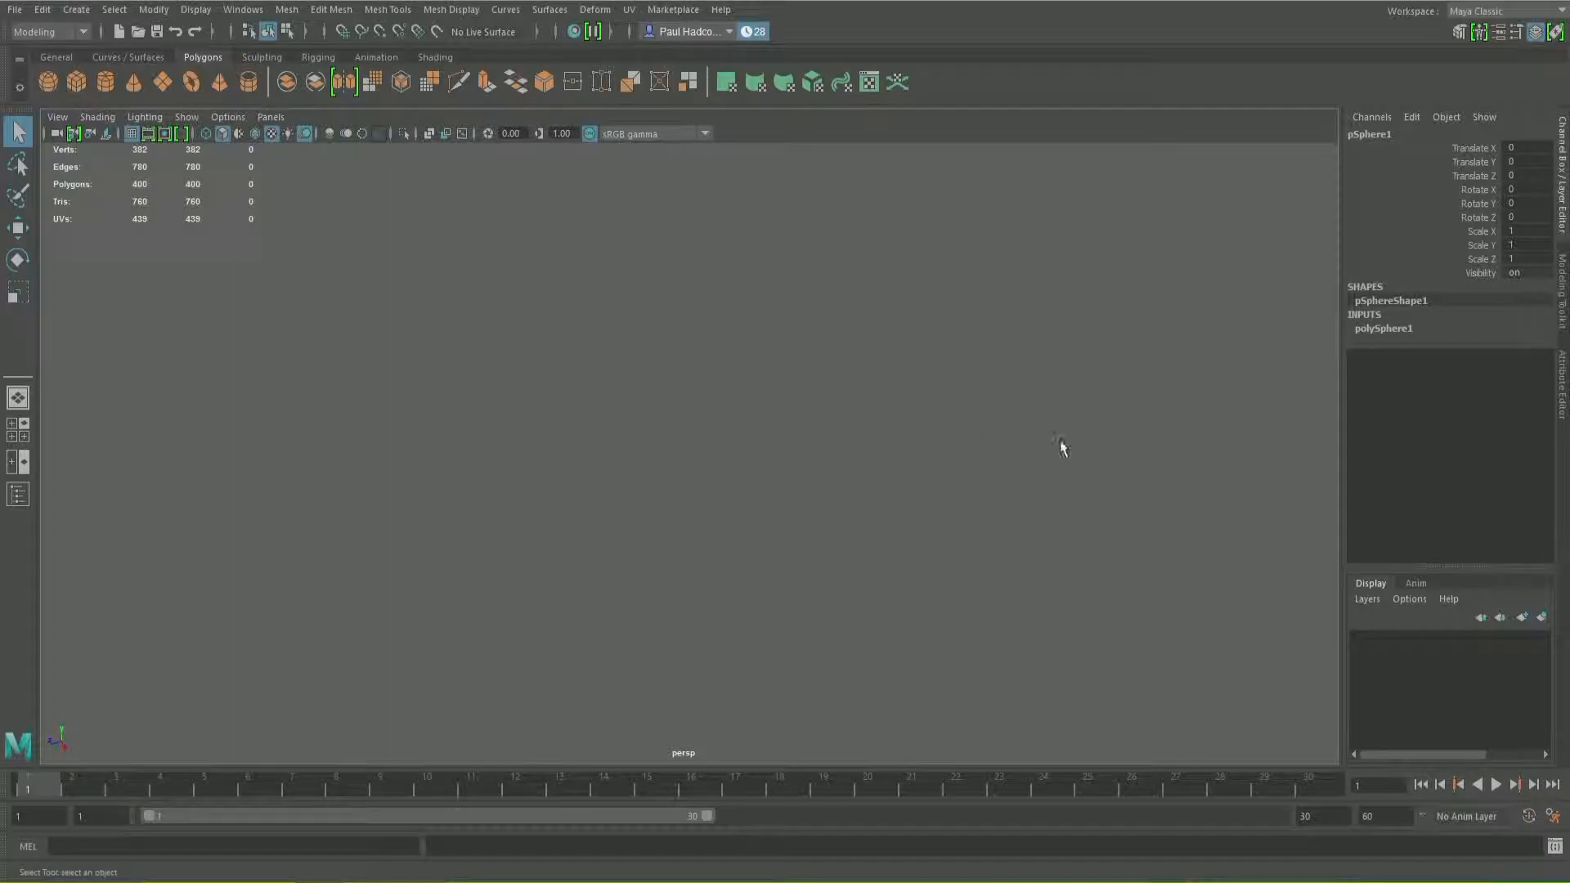
{"action": "key", "text": "f"}
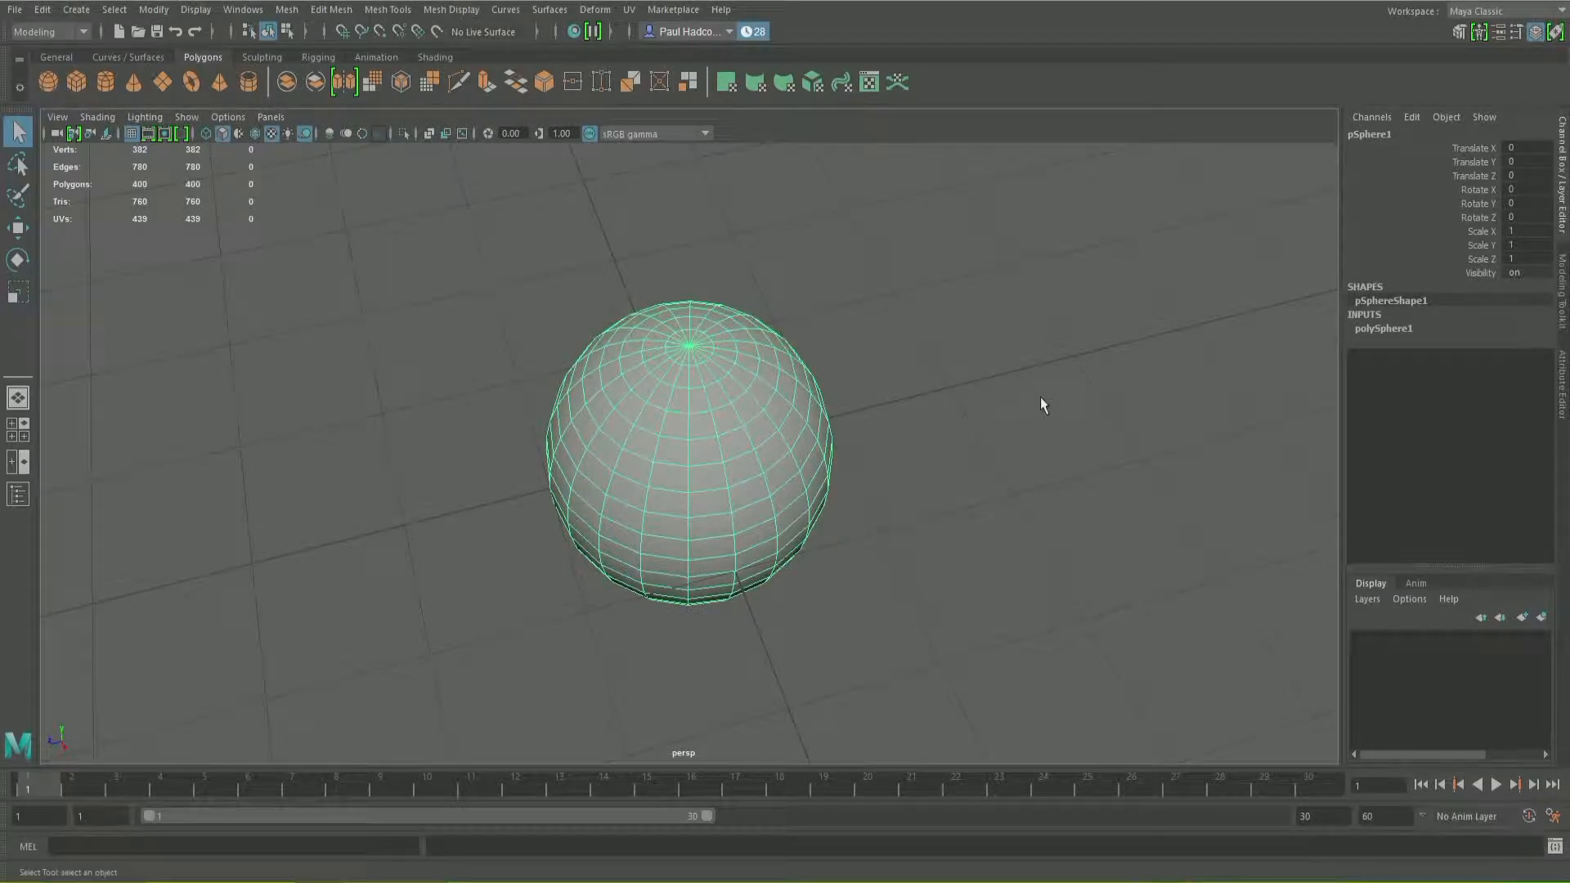
{"action": "left_click_drag", "start_coordinate": [958, 427], "coordinate": [861, 366], "text": "alt"}
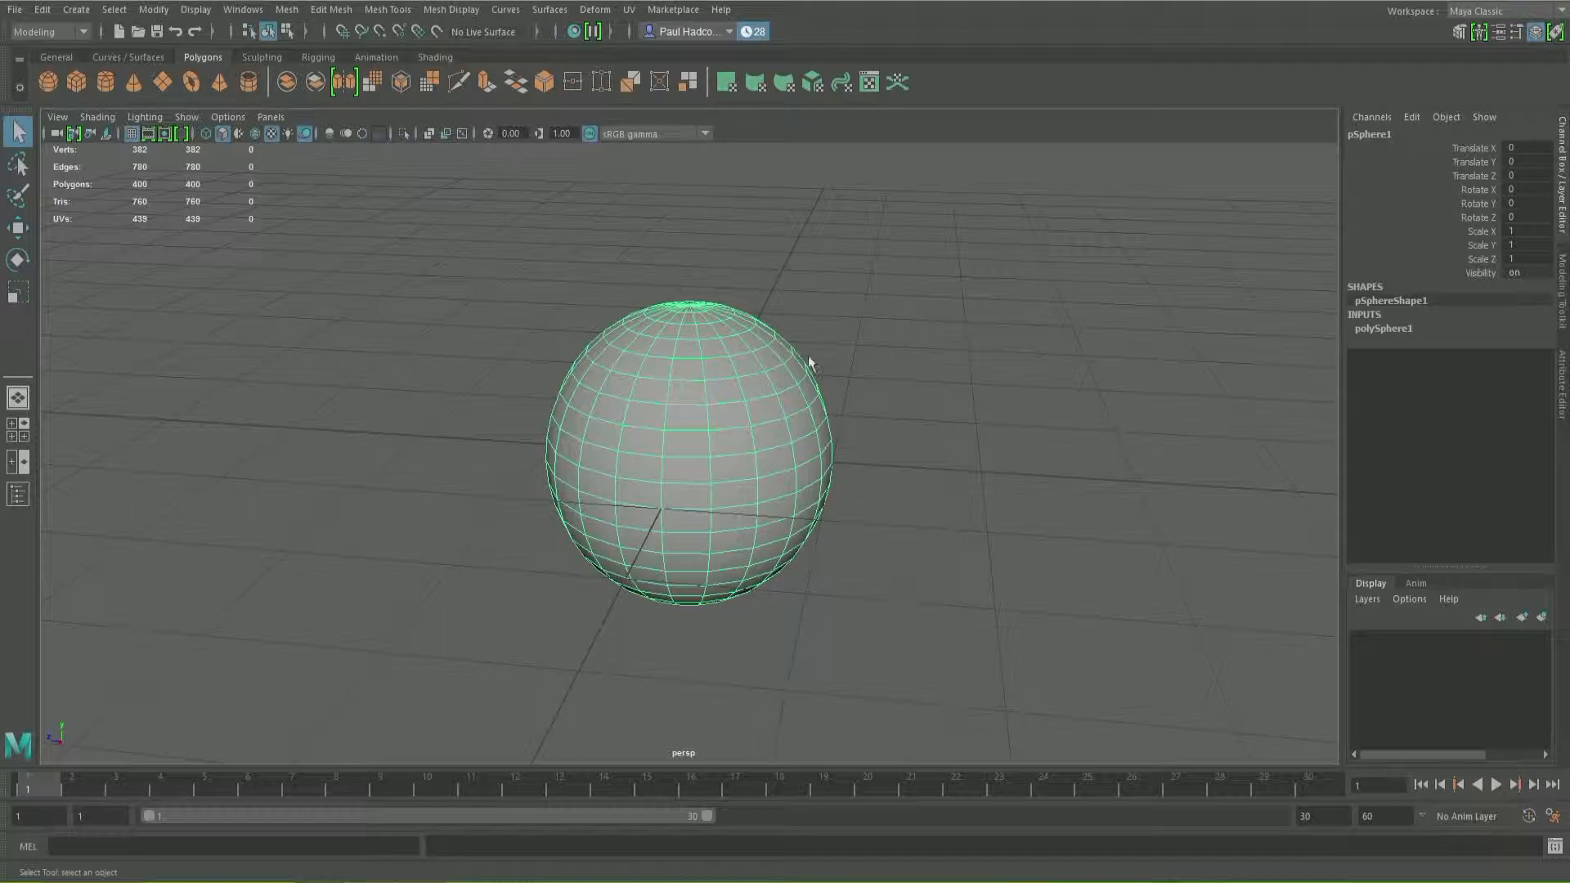
Step: Switch the sphere to vertex mode and select a single vertex on its upper part
{"action": "left_click", "coordinate": [850, 425]}
{"action": "left_click", "coordinate": [731, 417]}
{"action": "right_click", "coordinate": [708, 383]}
{"action": "right_click", "coordinate": [705, 381]}
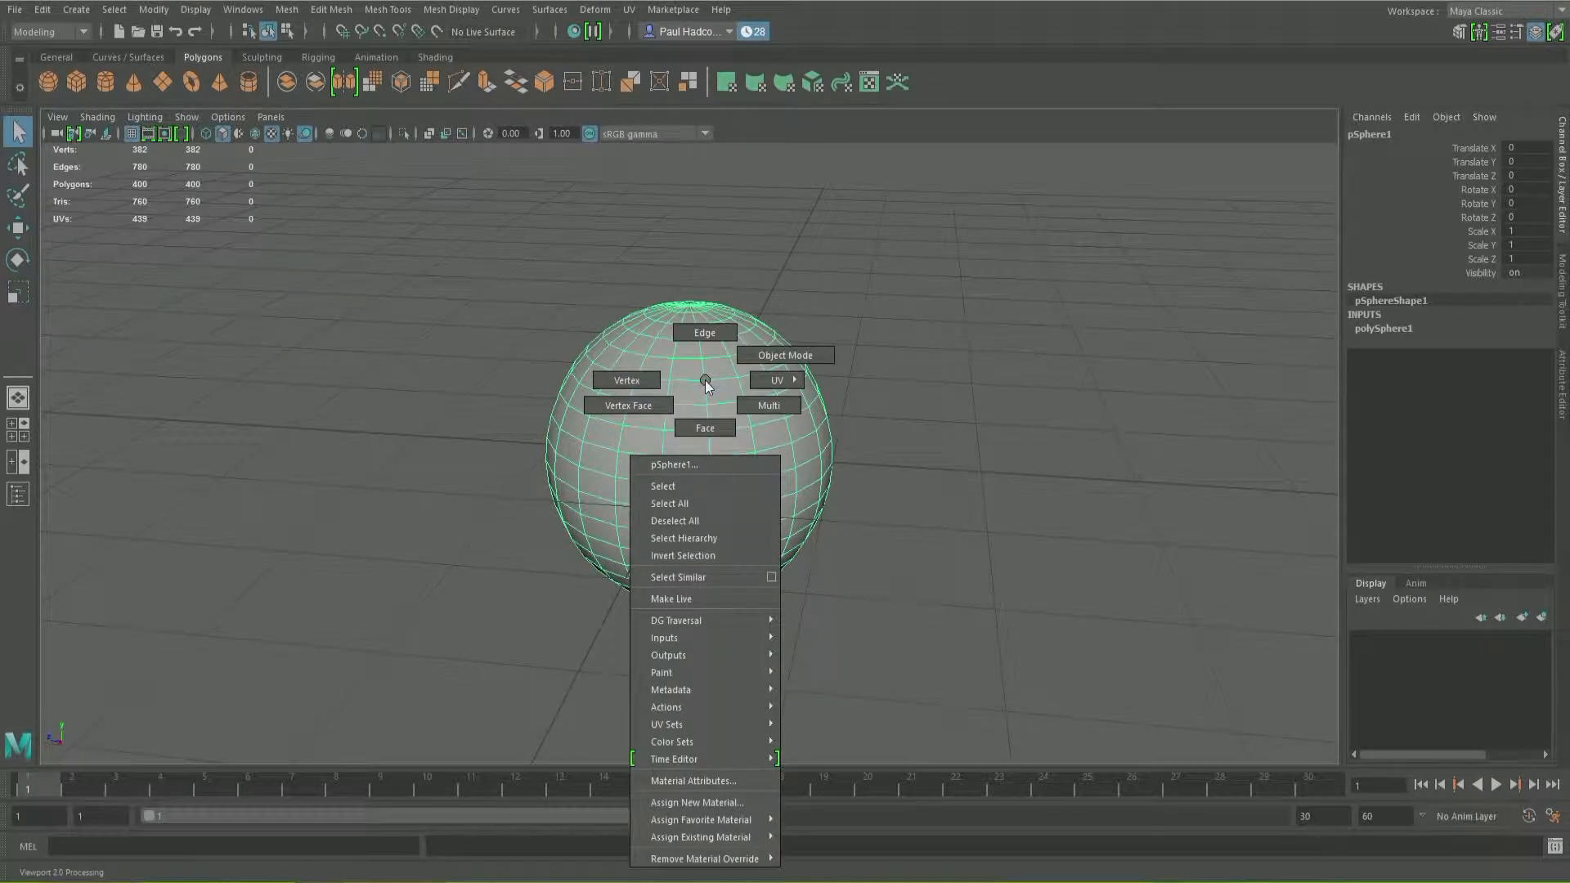
{"action": "right_click_drag", "start_coordinate": [697, 376], "coordinate": [648, 366]}
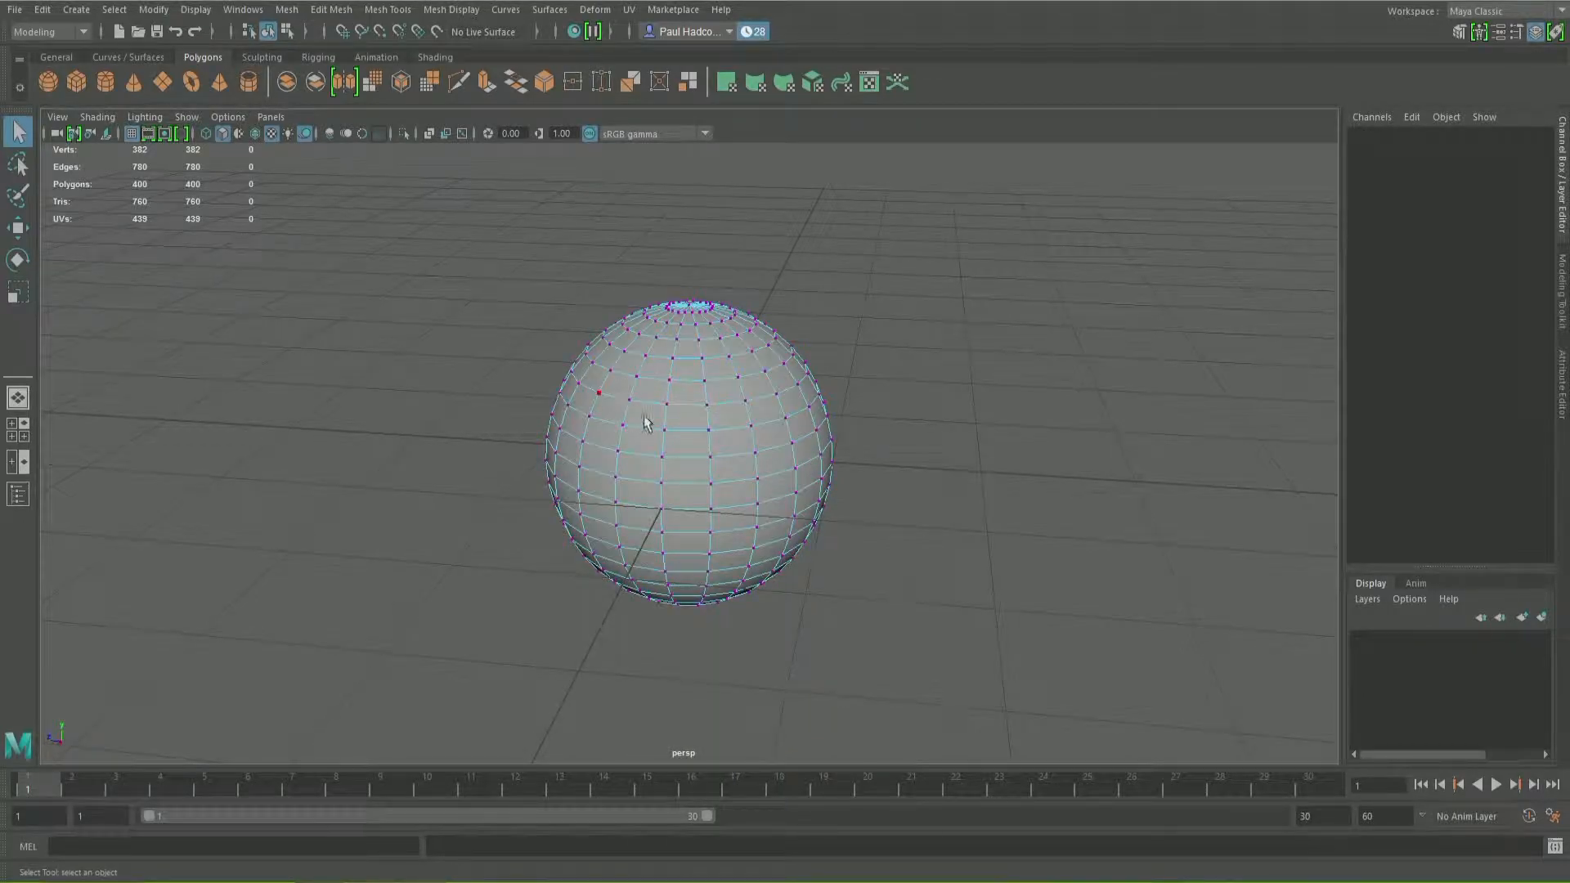
{"action": "left_click_drag", "start_coordinate": [646, 424], "coordinate": [716, 426], "text": "alt"}
{"action": "scroll", "coordinate": [672, 417], "scroll_direction": "up", "scroll_amount": 4}
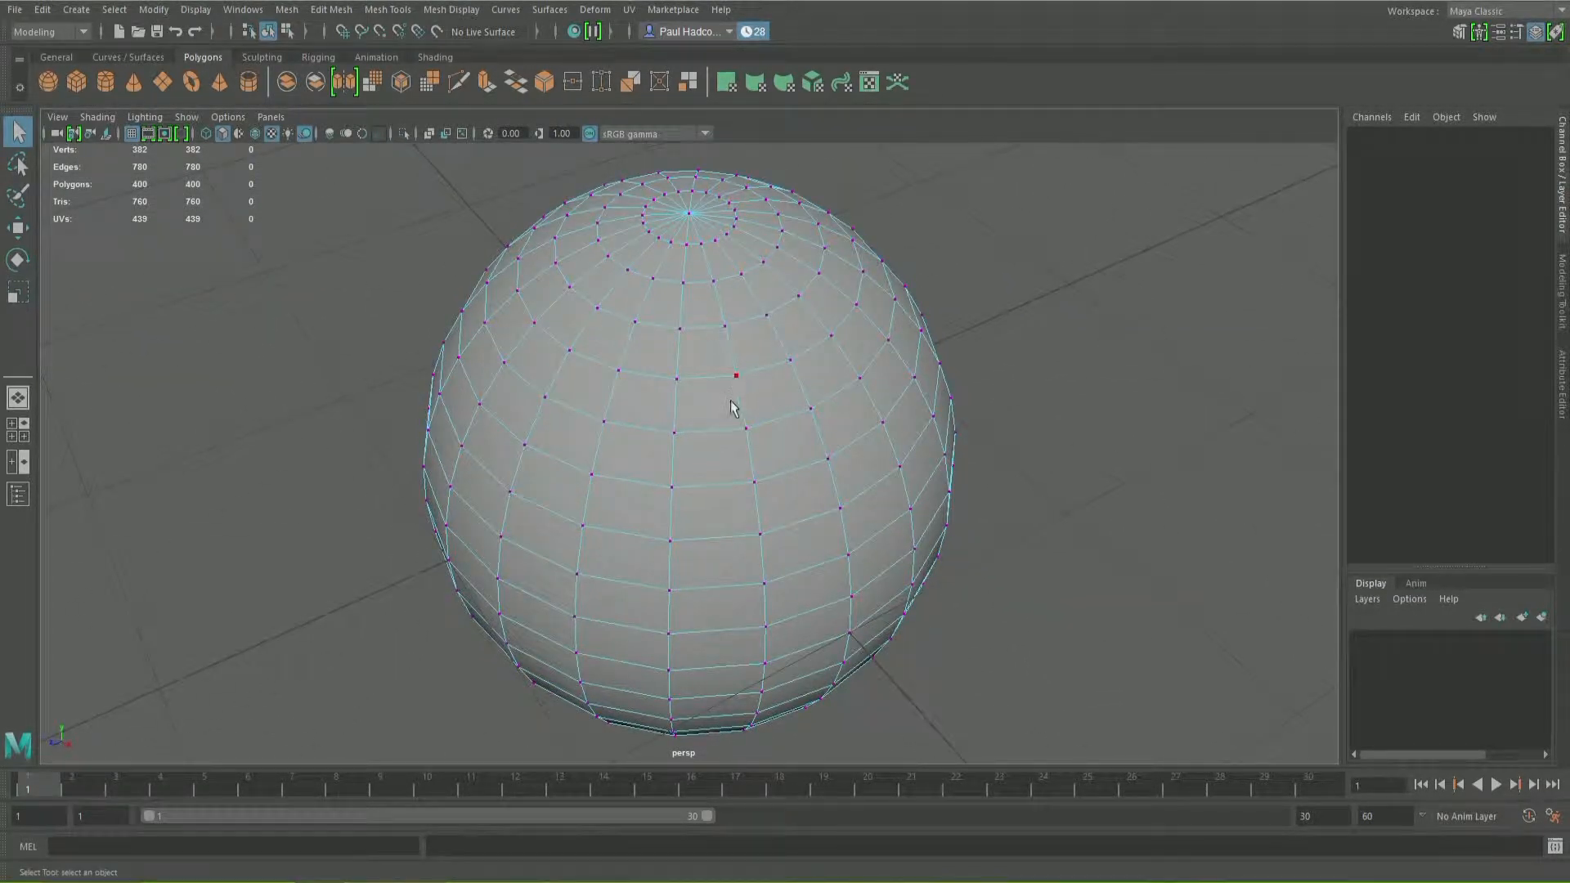
{"action": "left_click", "coordinate": [764, 405]}
Step: Move the selected vertex up and outward to about X 0.8, Y 1.5 cm, forming a spike on the sphere
{"action": "left_click_drag", "start_coordinate": [708, 406], "coordinate": [735, 357], "text": "alt"}
{"action": "middle_click_drag", "start_coordinate": [734, 353], "coordinate": [693, 373], "text": "alt"}
{"action": "right_click_drag", "start_coordinate": [694, 373], "coordinate": [746, 365], "text": "alt"}
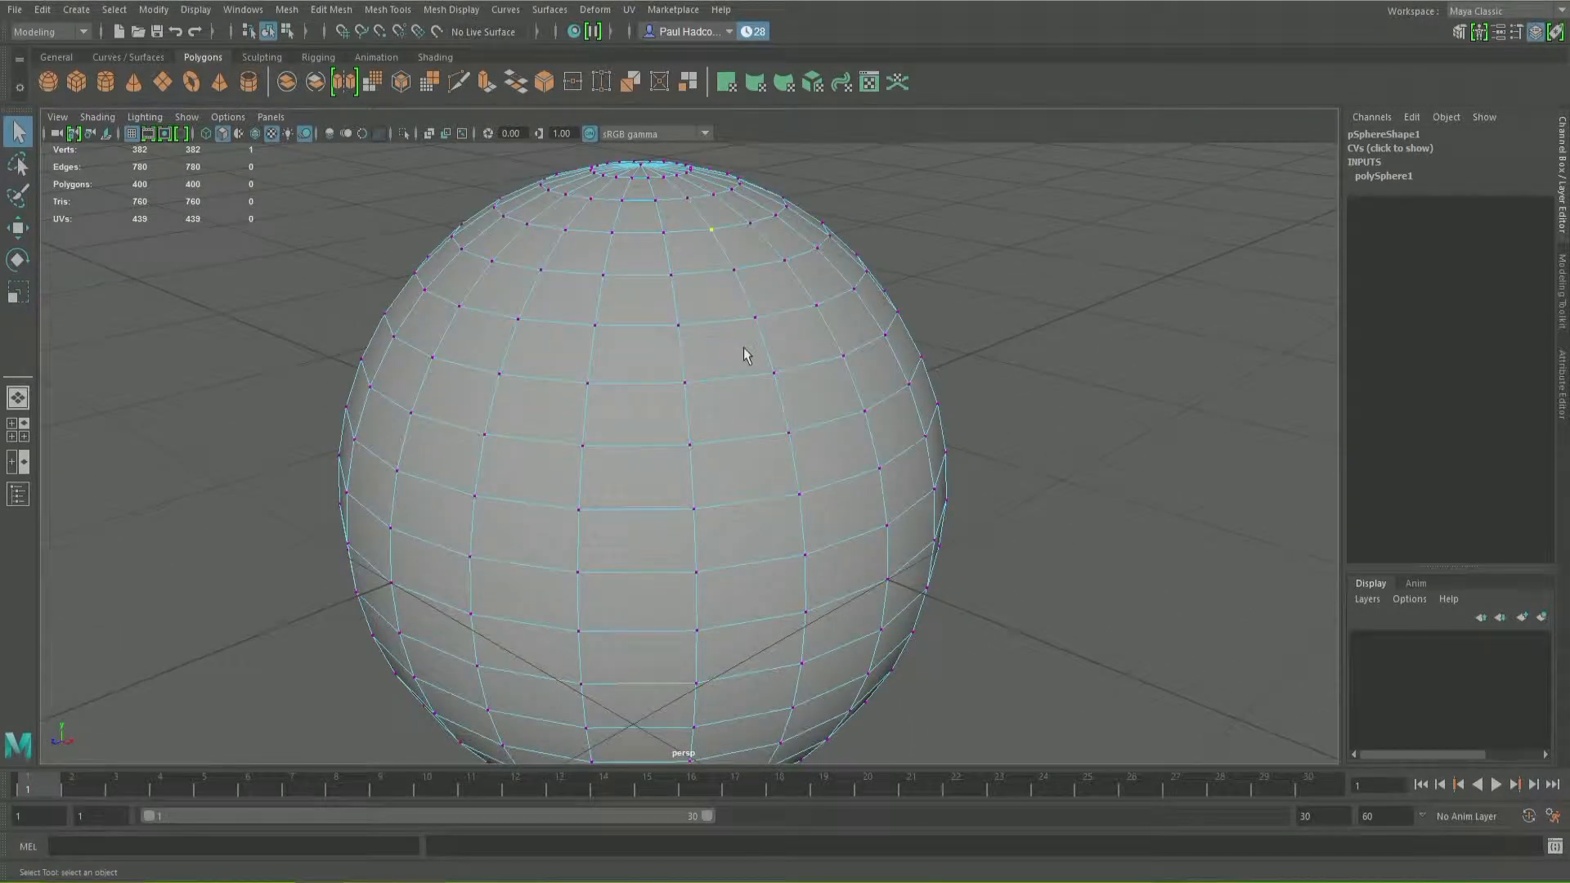
{"action": "middle_click_drag", "start_coordinate": [744, 336], "coordinate": [741, 350], "text": "alt"}
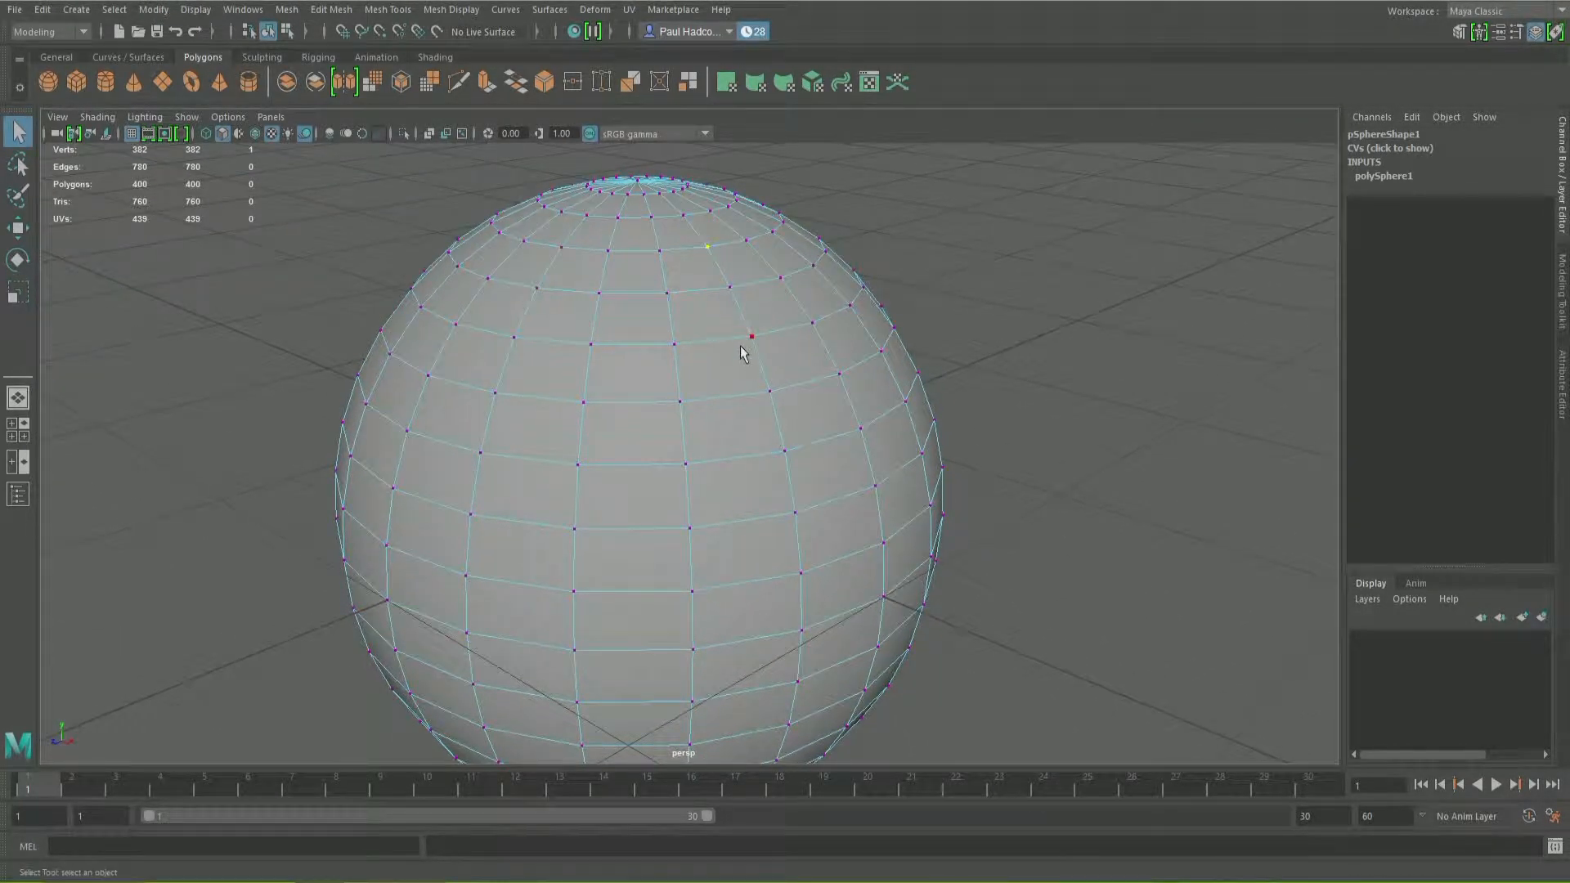
{"action": "key", "text": "w"}
{"action": "middle_click_drag", "start_coordinate": [720, 295], "coordinate": [714, 334], "text": "alt"}
{"action": "right_click_drag", "start_coordinate": [647, 332], "coordinate": [725, 342], "text": "alt"}
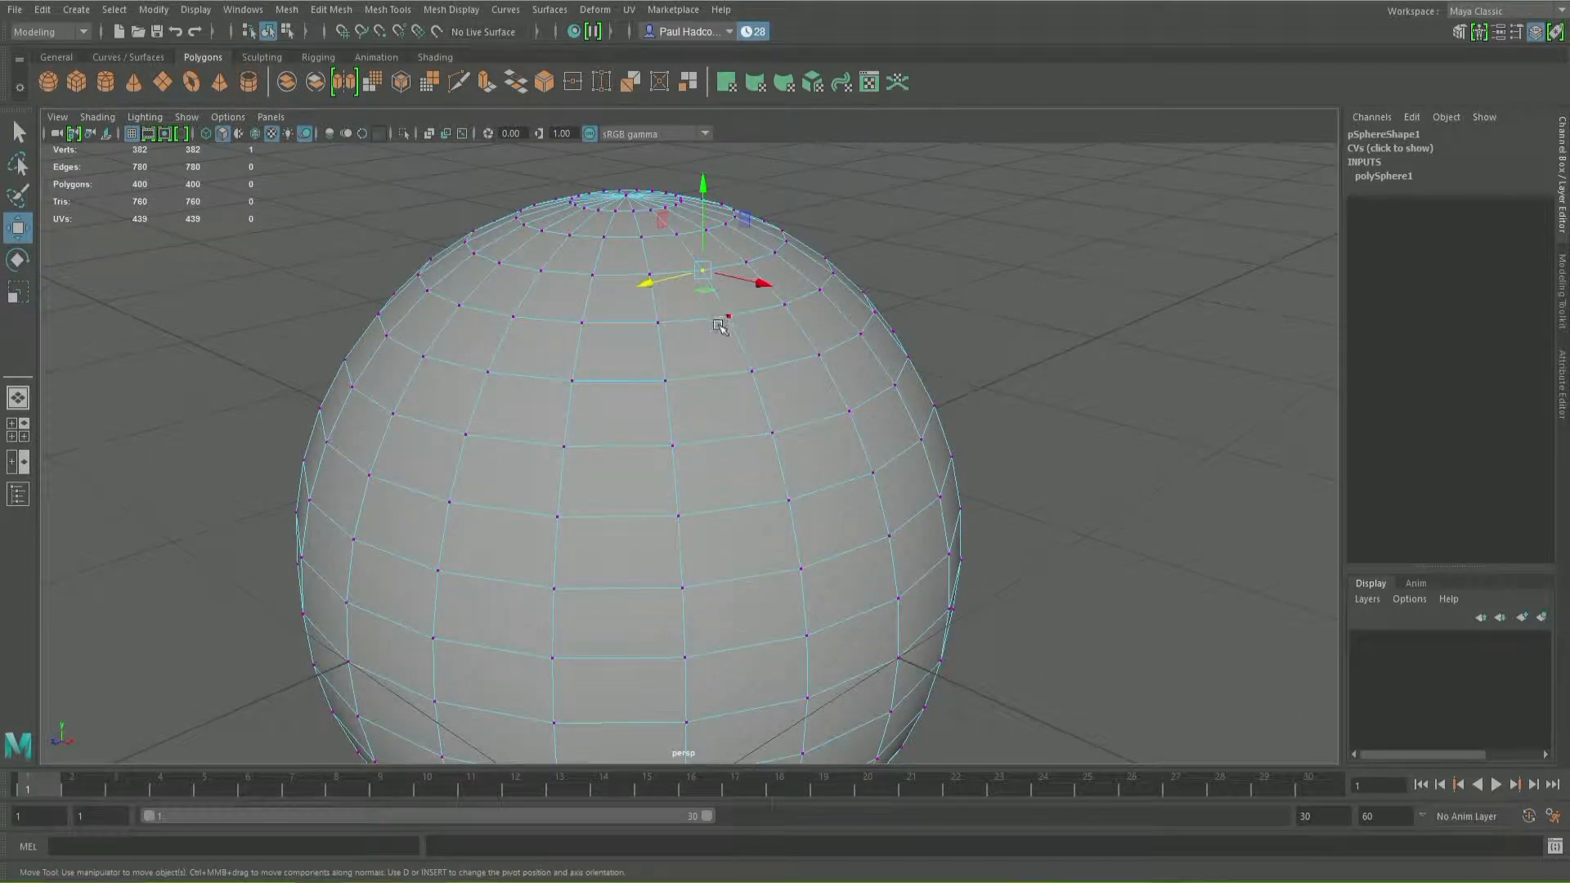
{"action": "mouse_move", "coordinate": [747, 354]}
{"action": "left_mouse_down", "text": "alt"}
{"action": "mouse_move", "coordinate": [736, 297]}
{"action": "mouse_move", "coordinate": [721, 344]}
{"action": "left_mouse_up", "text": "alt"}
{"action": "left_click_drag", "start_coordinate": [709, 176], "coordinate": [728, 80]}
{"action": "scroll", "coordinate": [732, 305], "scroll_direction": "down", "scroll_amount": 3}
{"action": "left_click_drag", "start_coordinate": [734, 307], "coordinate": [591, 122], "text": "alt"}
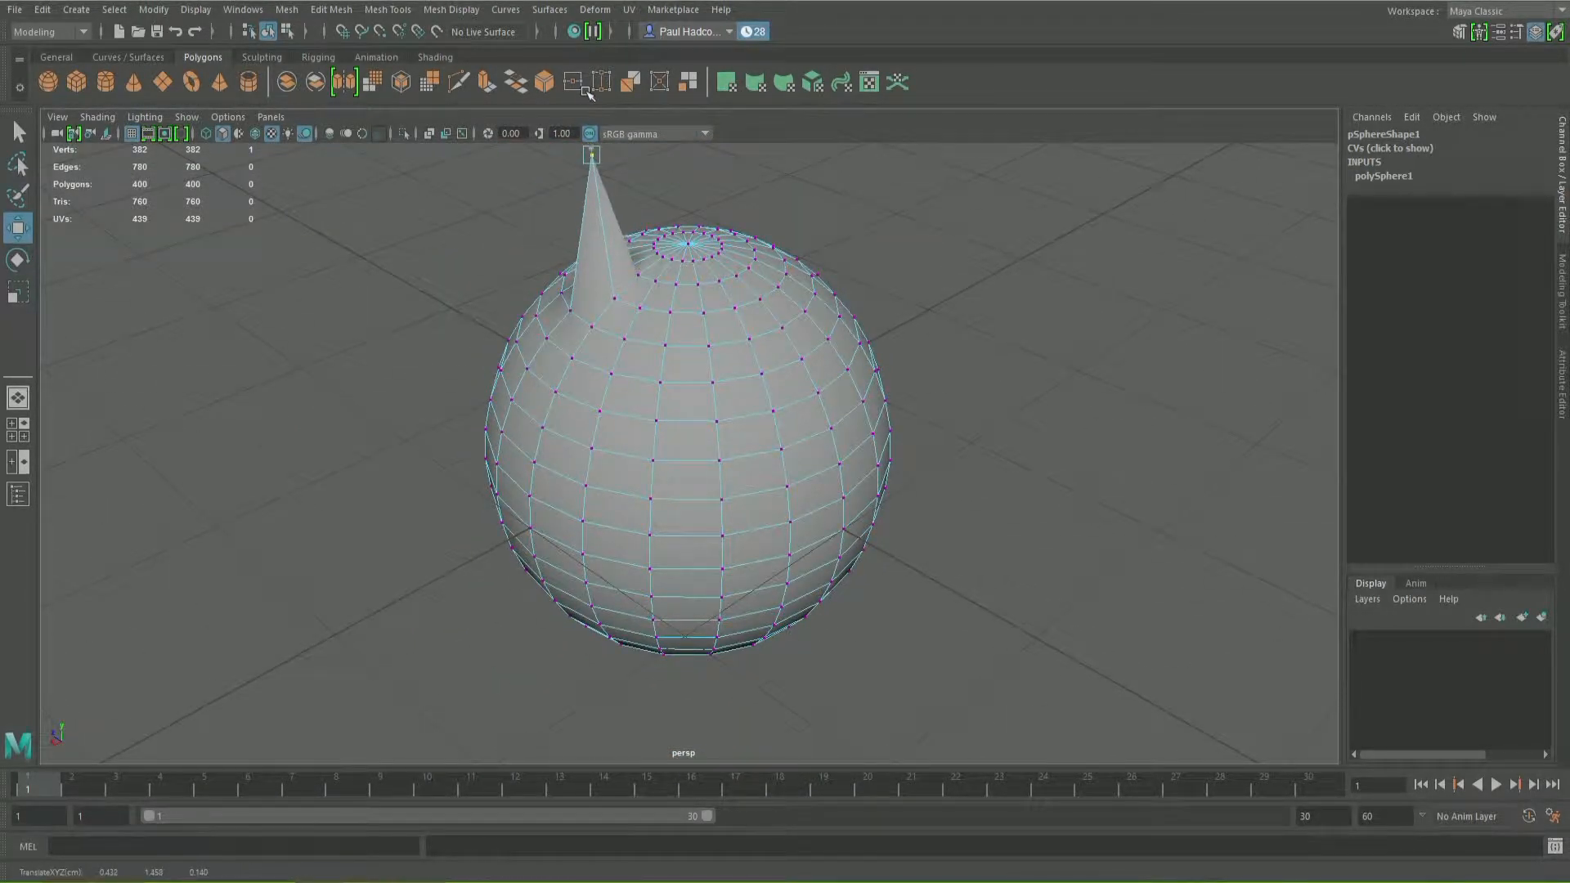
{"action": "left_click_drag", "start_coordinate": [533, 174], "coordinate": [436, 224]}
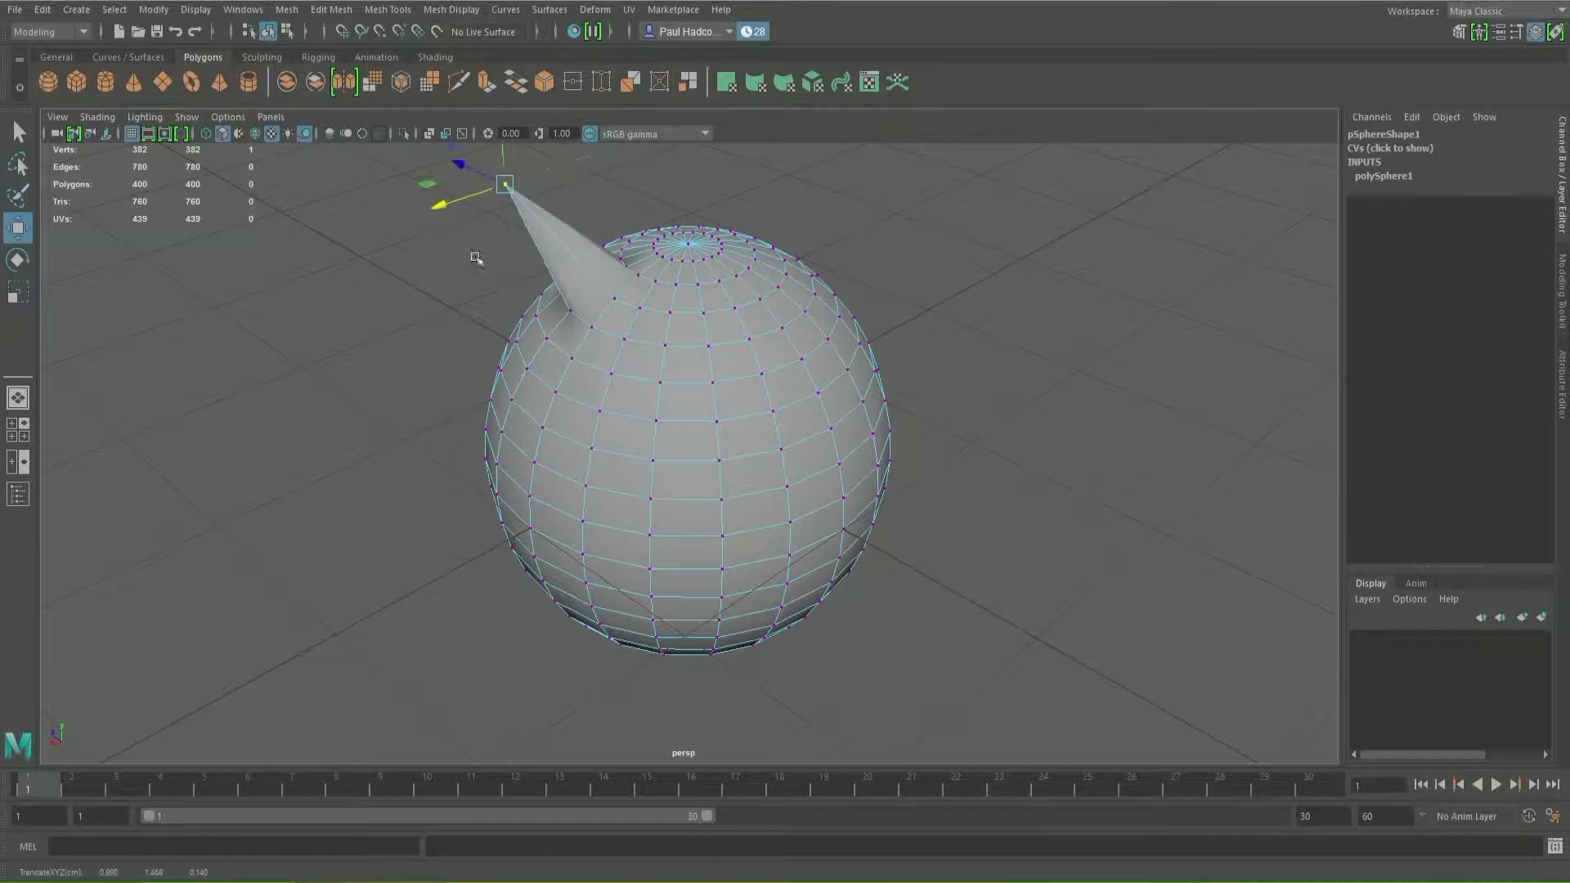
Step: Switch the sphere to edge mode and pull an upper edge opposite the spike up and outward into a second horn, leaving nothing selected
{"action": "left_click_drag", "start_coordinate": [766, 316], "coordinate": [827, 341], "text": "alt"}
{"action": "right_click_drag", "start_coordinate": [703, 350], "coordinate": [765, 319]}
{"action": "left_click_drag", "start_coordinate": [904, 417], "coordinate": [664, 375], "text": "alt"}
{"action": "right_click_drag", "start_coordinate": [708, 303], "coordinate": [710, 296]}
{"action": "left_click", "coordinate": [711, 296]}
{"action": "left_click_drag", "start_coordinate": [712, 314], "coordinate": [832, 120], "text": "alt"}
{"action": "left_click_drag", "start_coordinate": [736, 246], "coordinate": [639, 349], "text": "alt"}
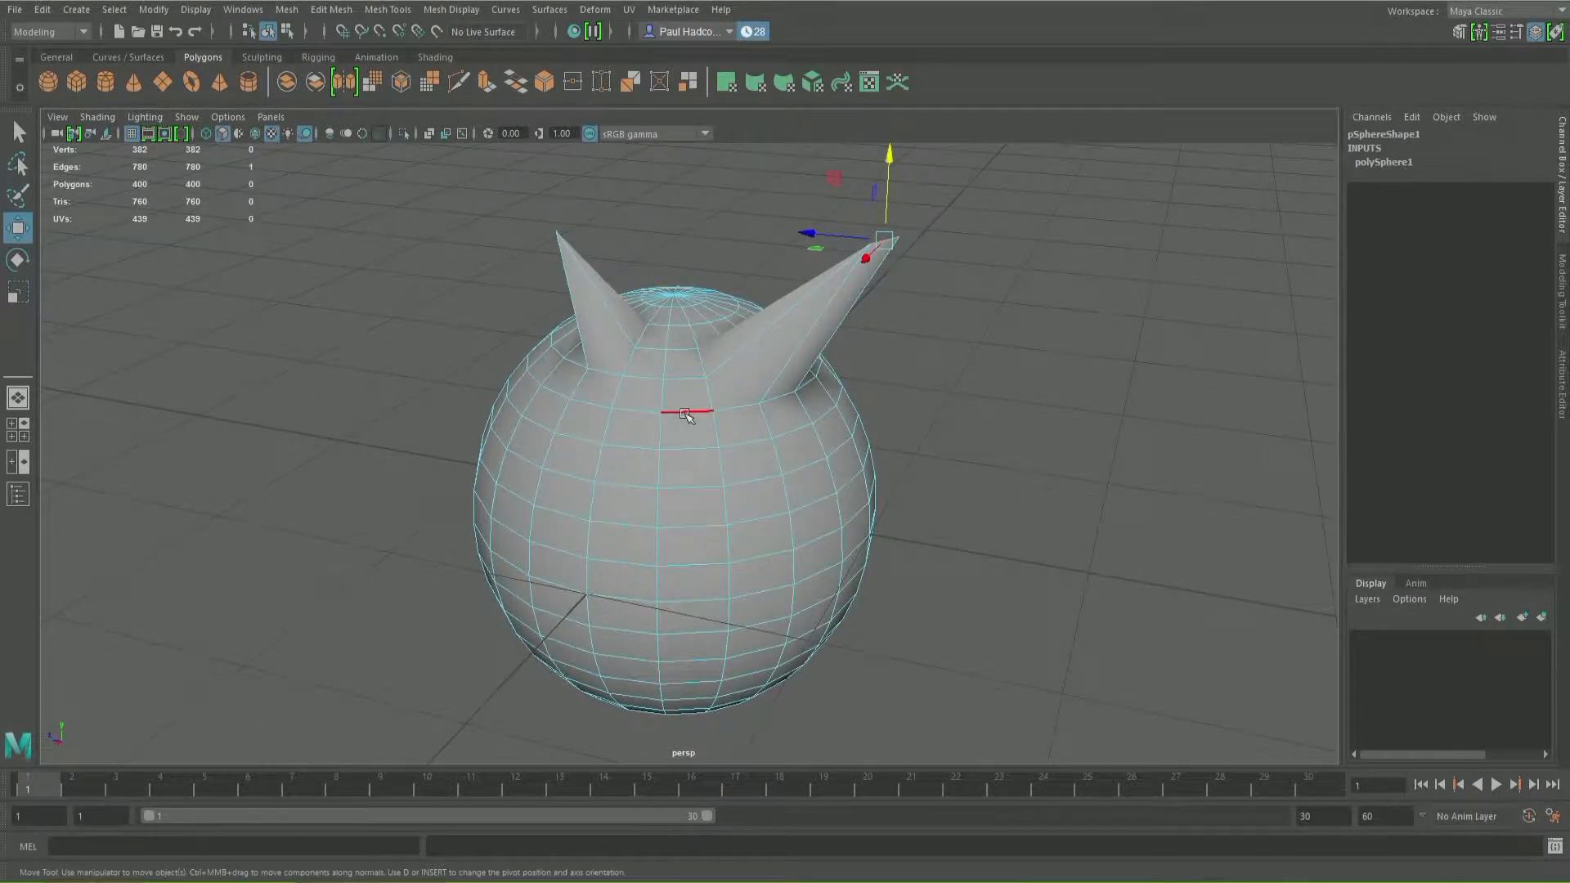
{"action": "left_click_drag", "start_coordinate": [695, 413], "coordinate": [723, 425], "text": "alt"}
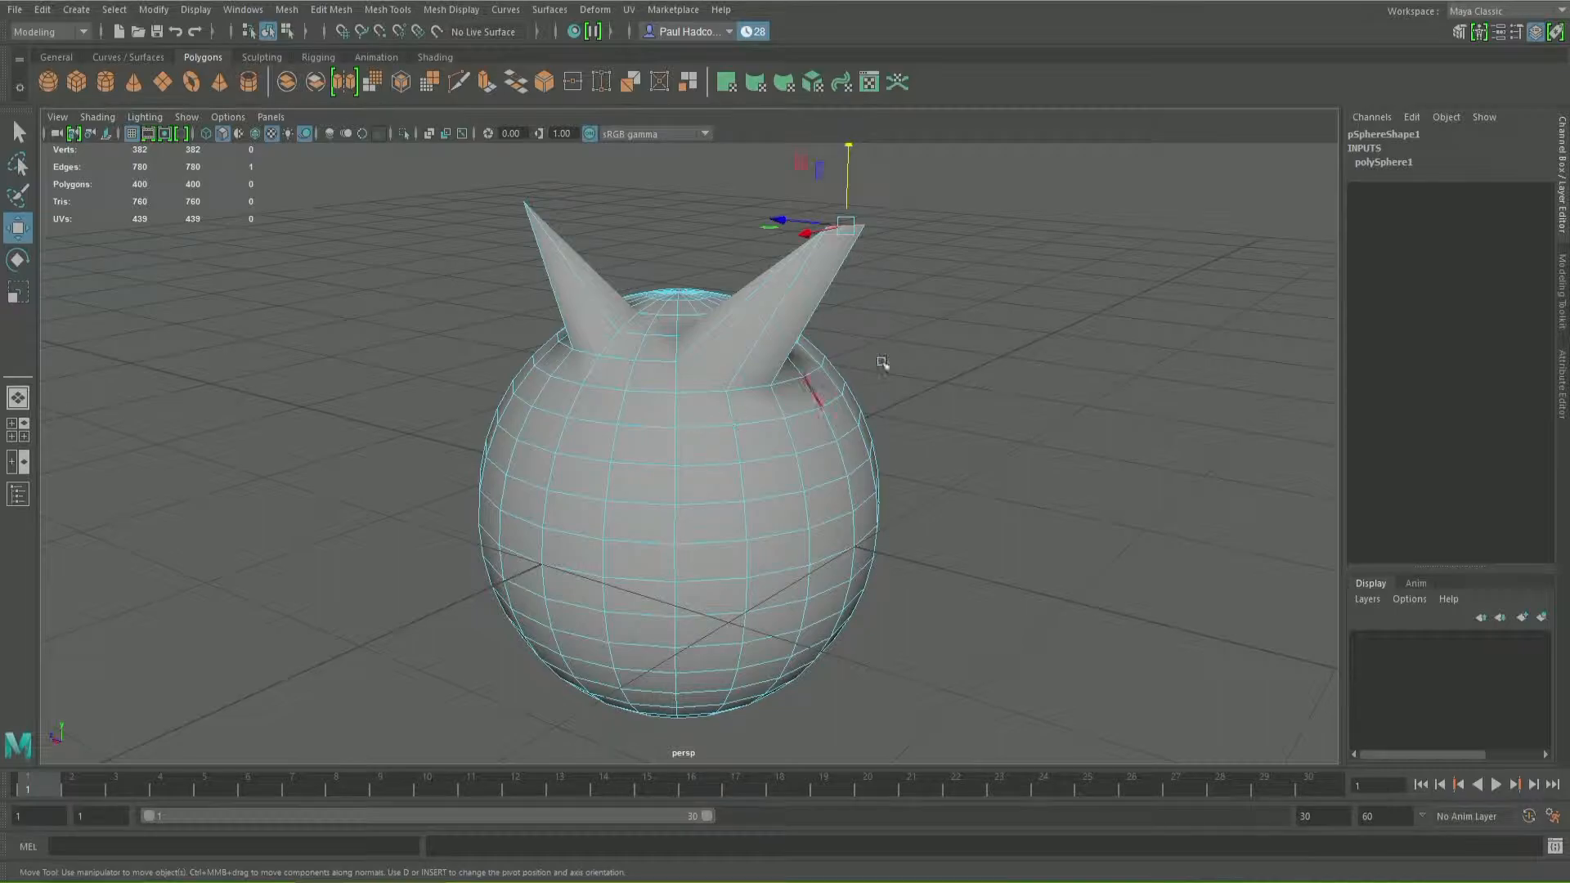
{"action": "left_click", "coordinate": [899, 359]}
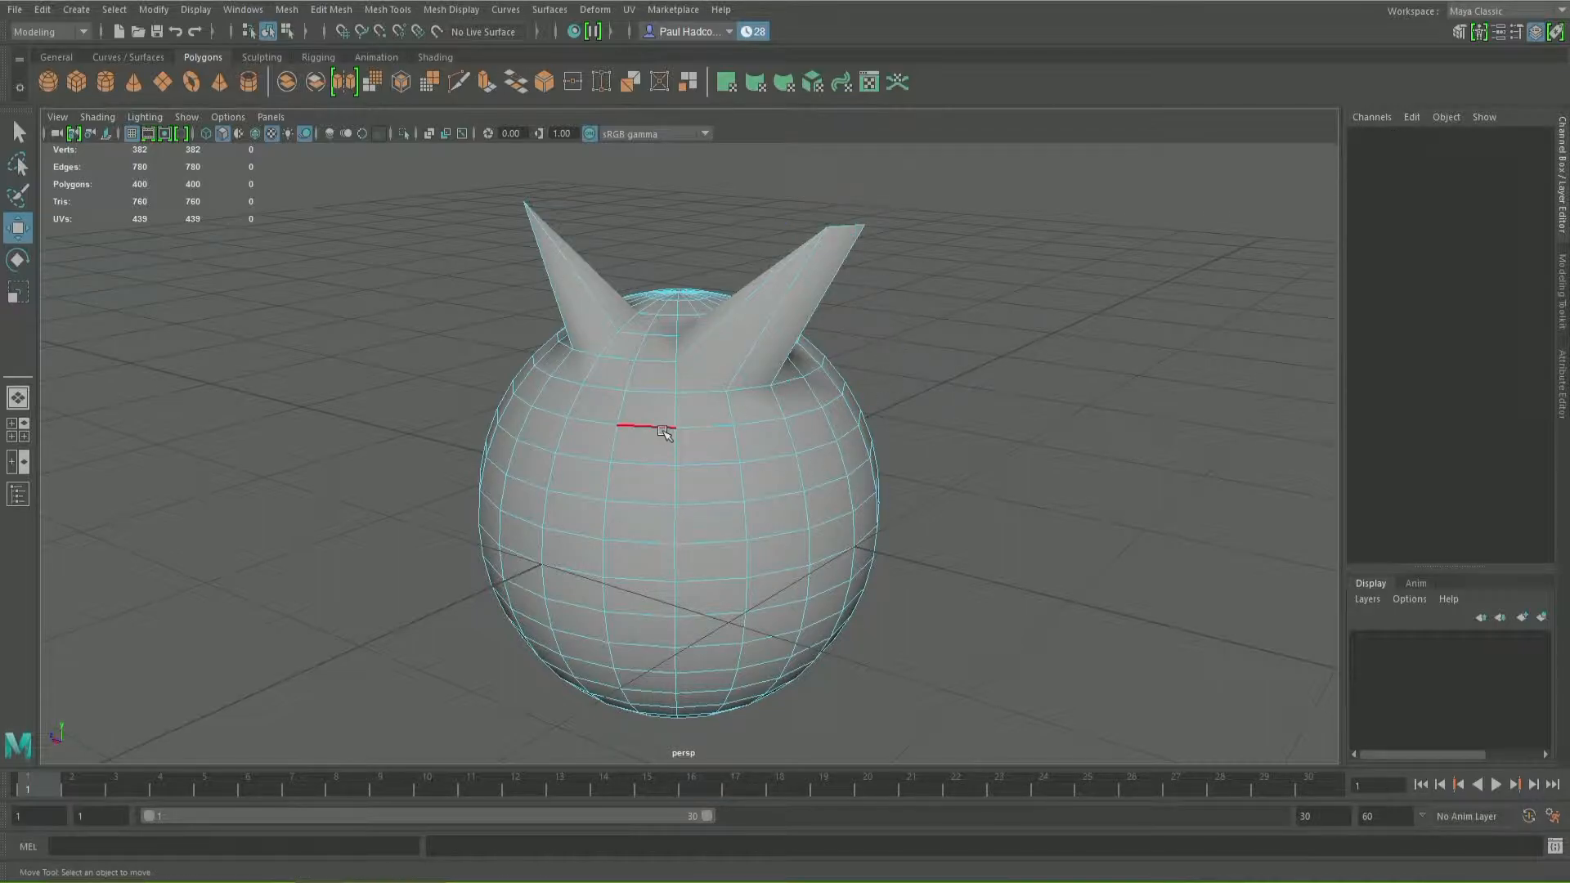
Step: Switch the sphere to face mode and pull one face below the horns outward into a long snout
{"action": "right_click", "coordinate": [664, 347]}
{"action": "right_click", "coordinate": [664, 346]}
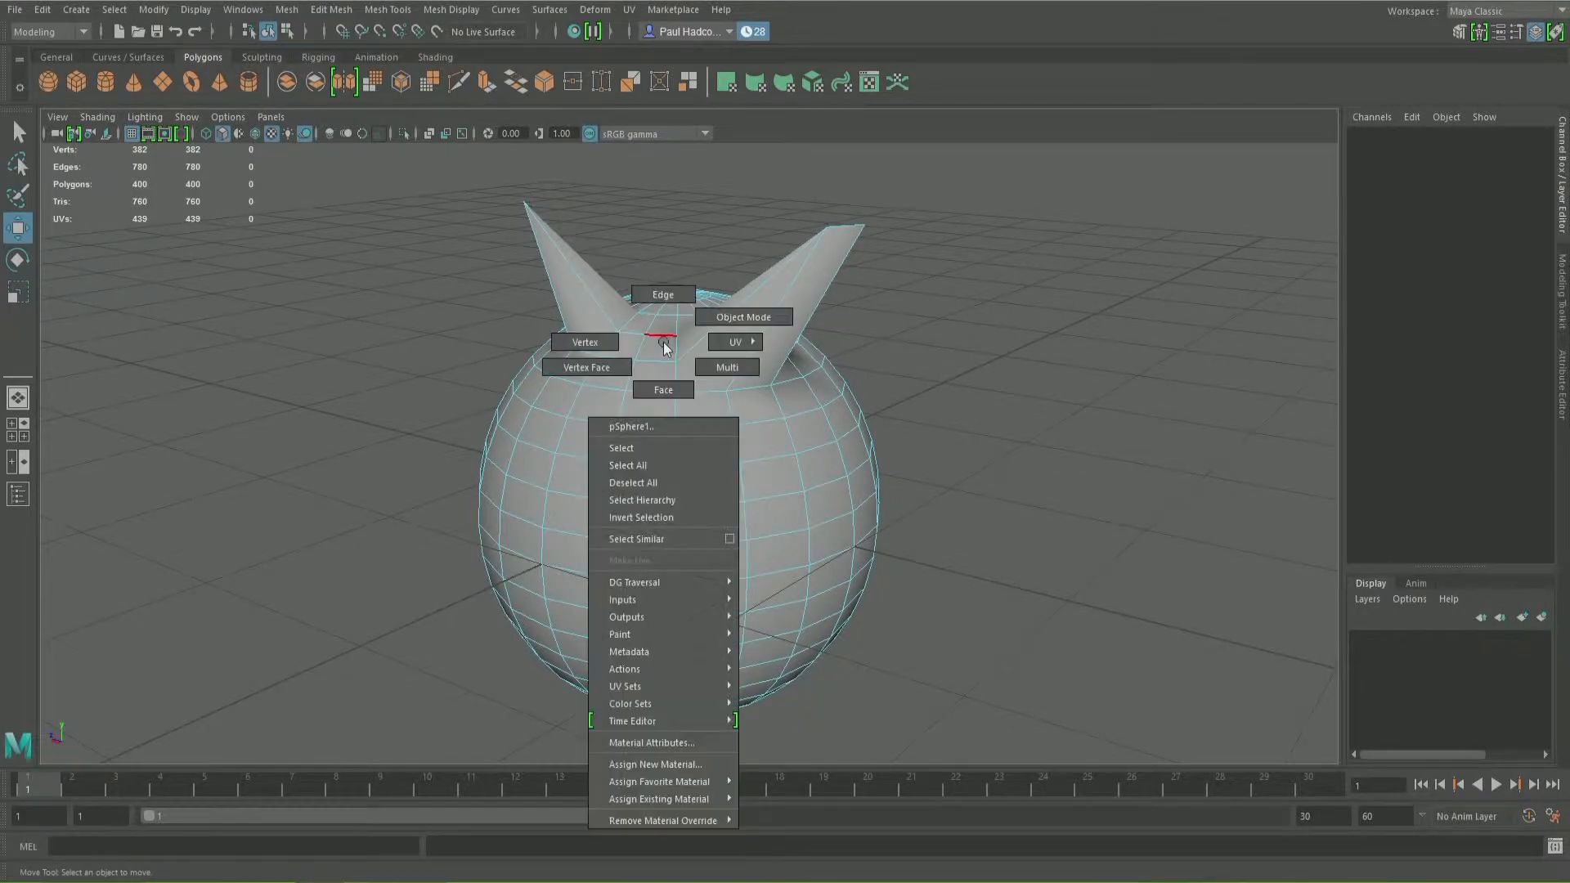
{"action": "left_click", "coordinate": [664, 388]}
{"action": "left_click", "coordinate": [699, 478]}
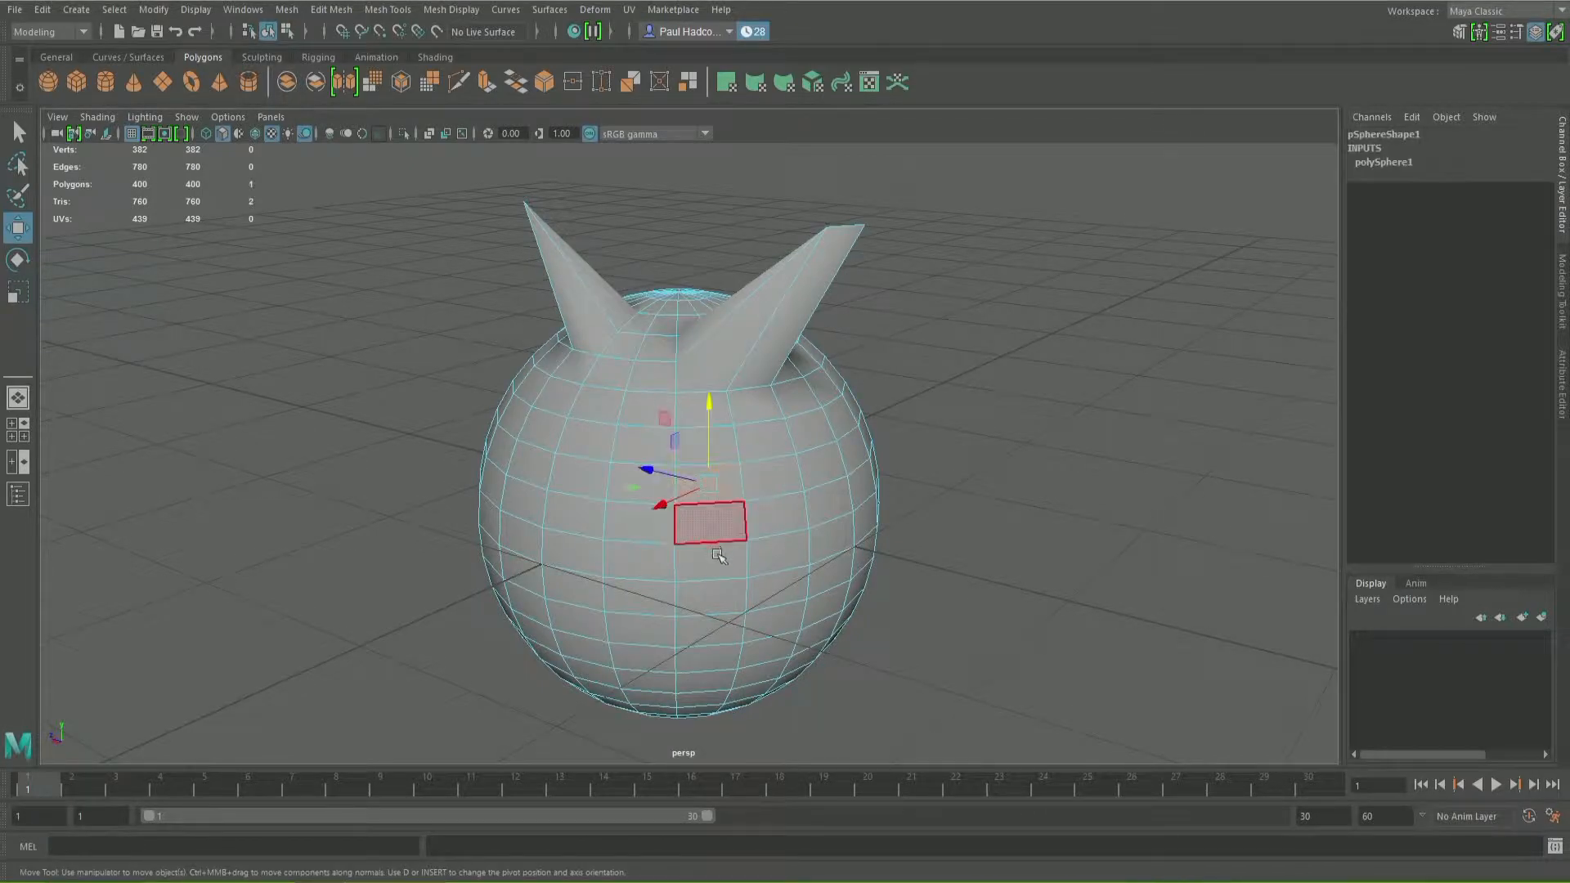
{"action": "left_click_drag", "start_coordinate": [700, 472], "coordinate": [765, 523]}
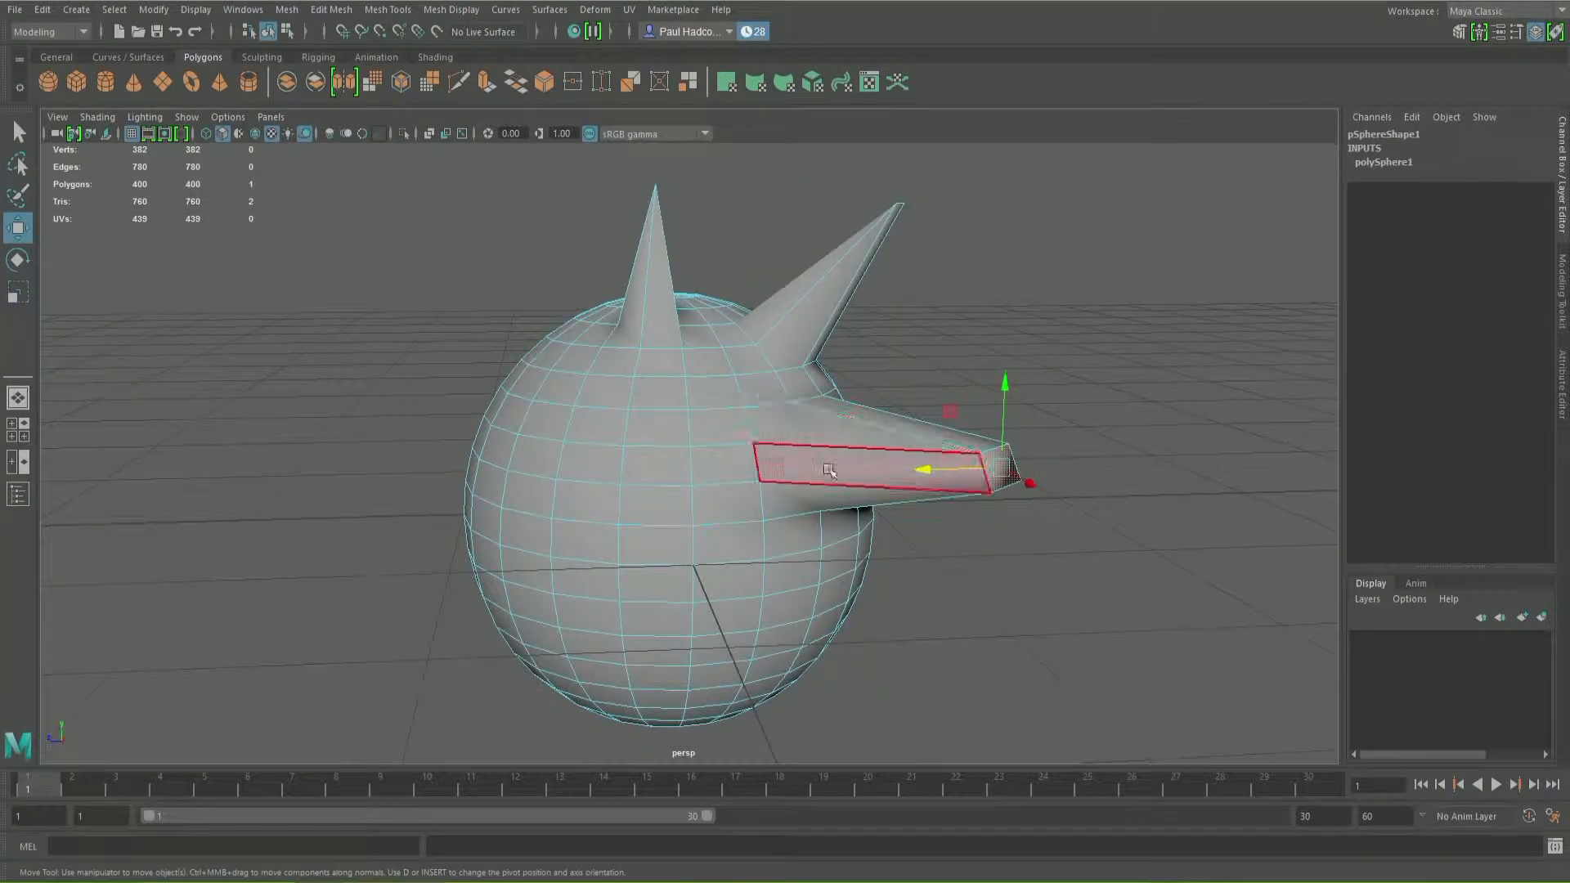
{"action": "left_click_drag", "start_coordinate": [740, 455], "coordinate": [652, 513], "text": "alt"}
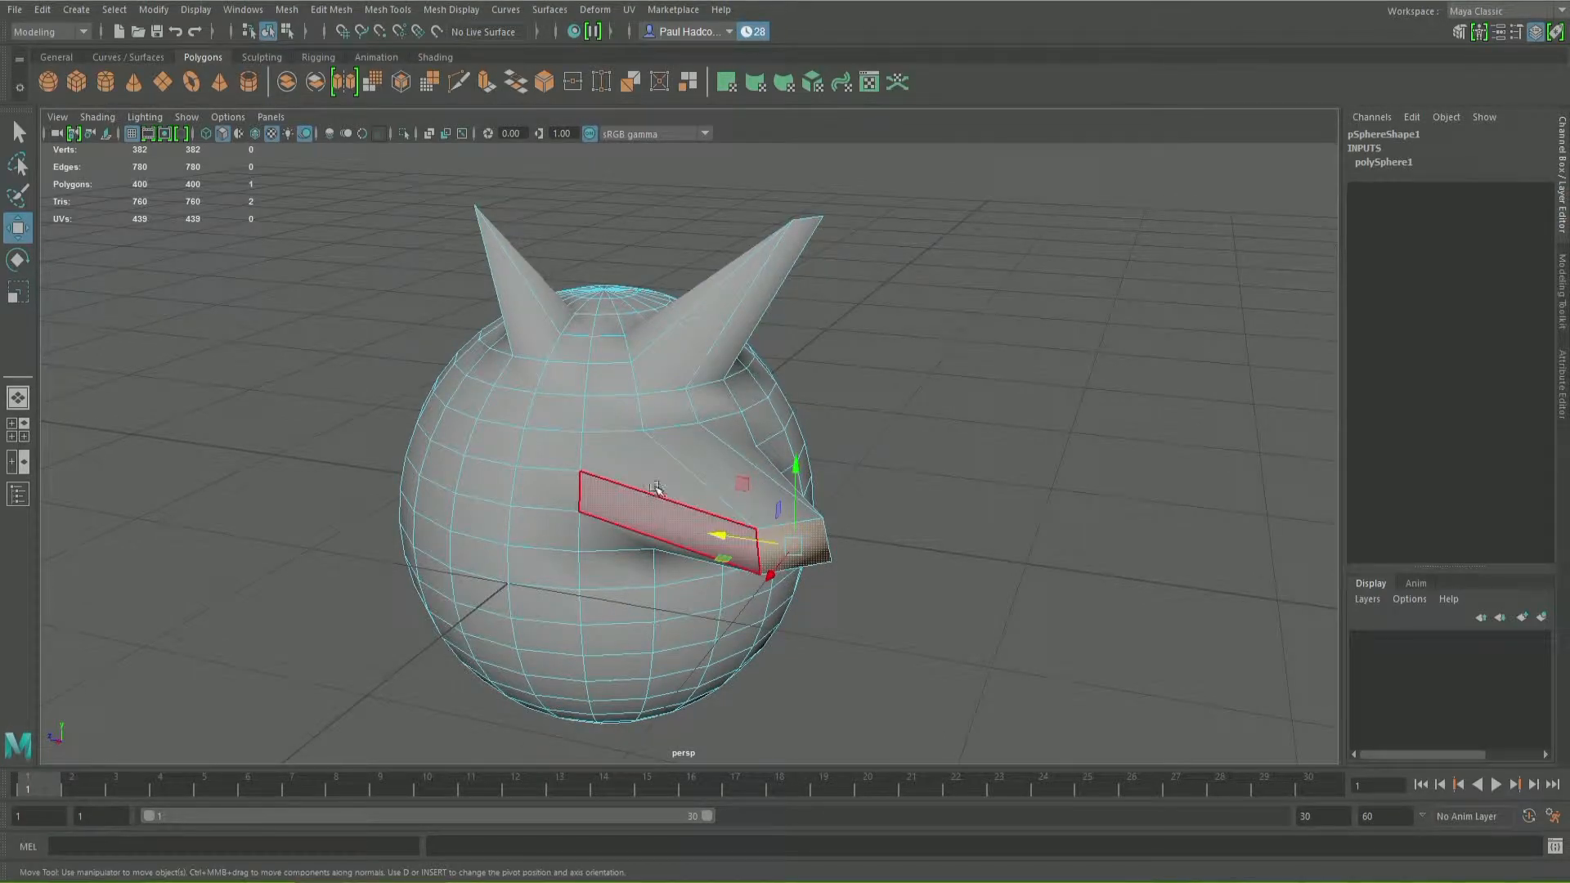
{"action": "right_click", "coordinate": [591, 371]}
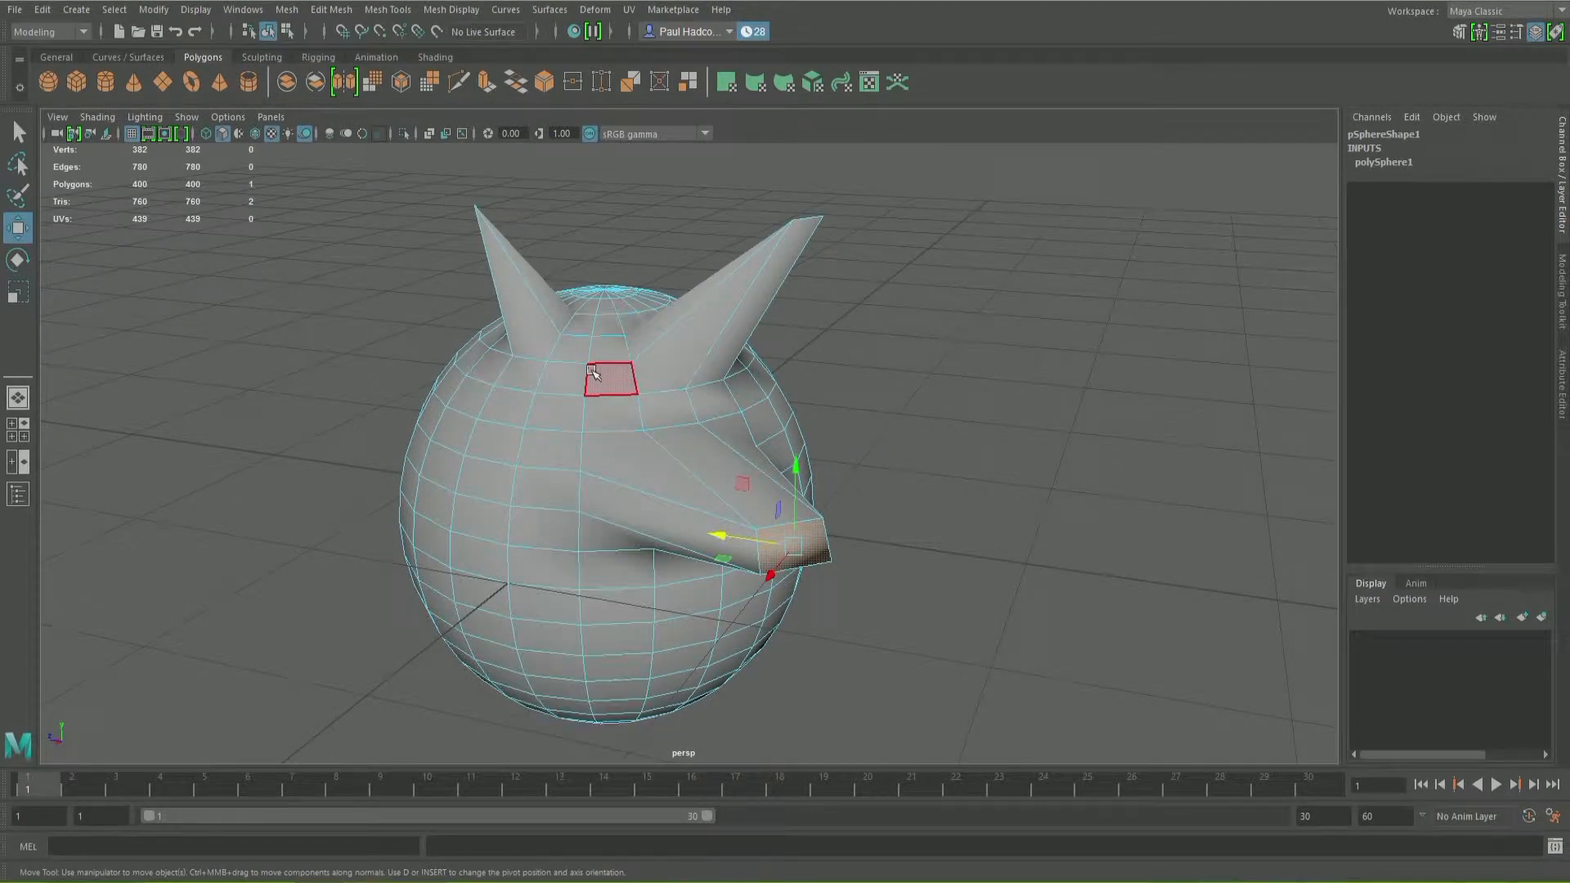
{"action": "left_click_drag", "start_coordinate": [1071, 292], "coordinate": [1080, 295], "text": "alt"}
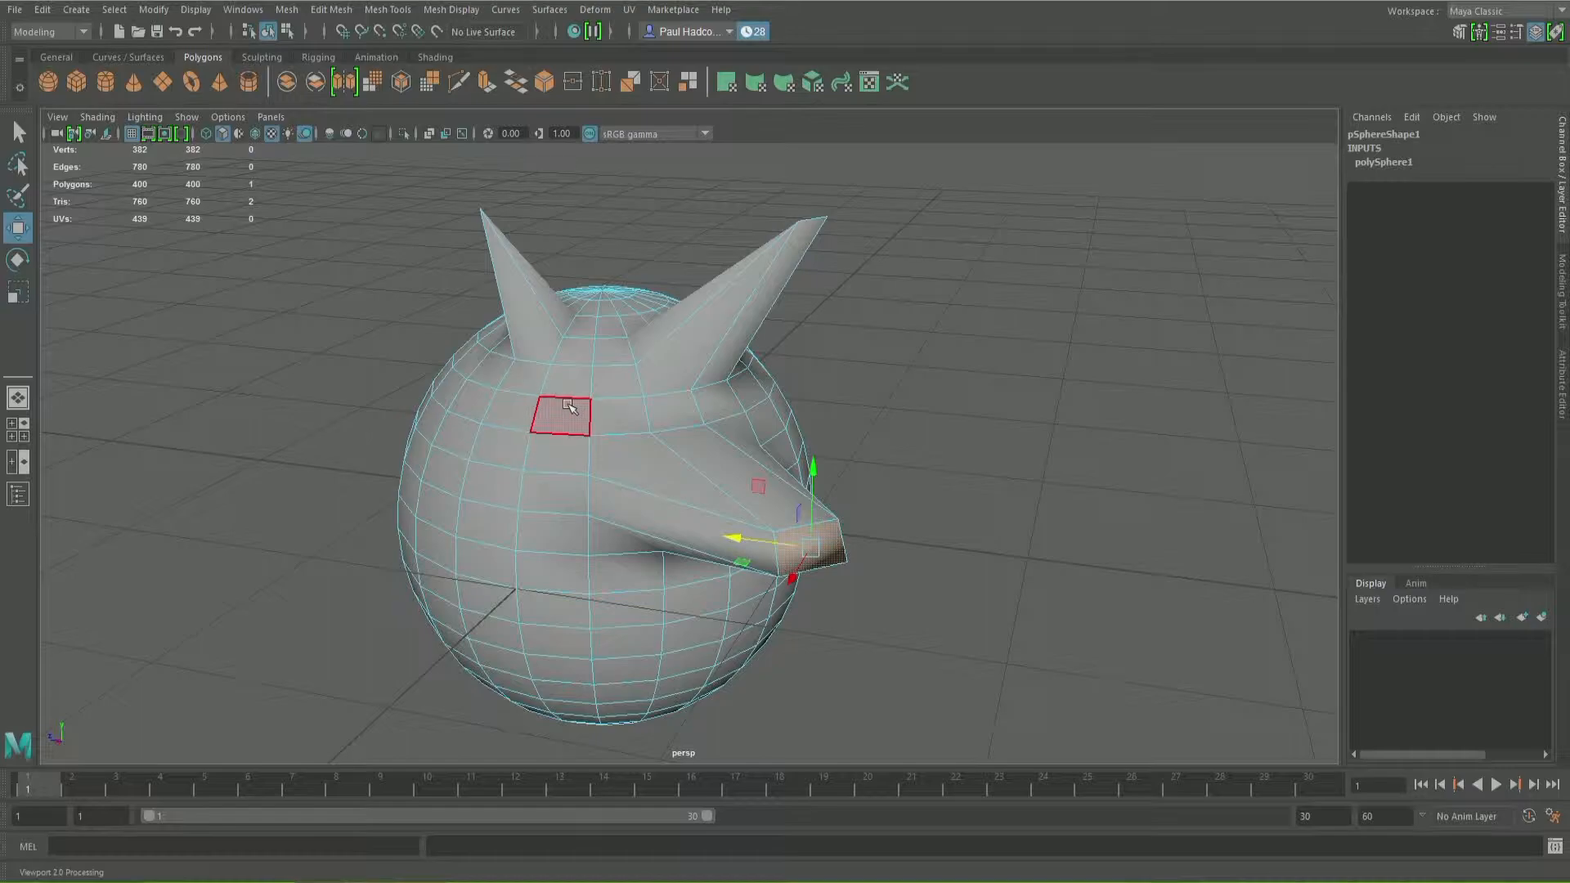
{"action": "left_click_drag", "start_coordinate": [569, 406], "coordinate": [554, 483], "text": "alt"}
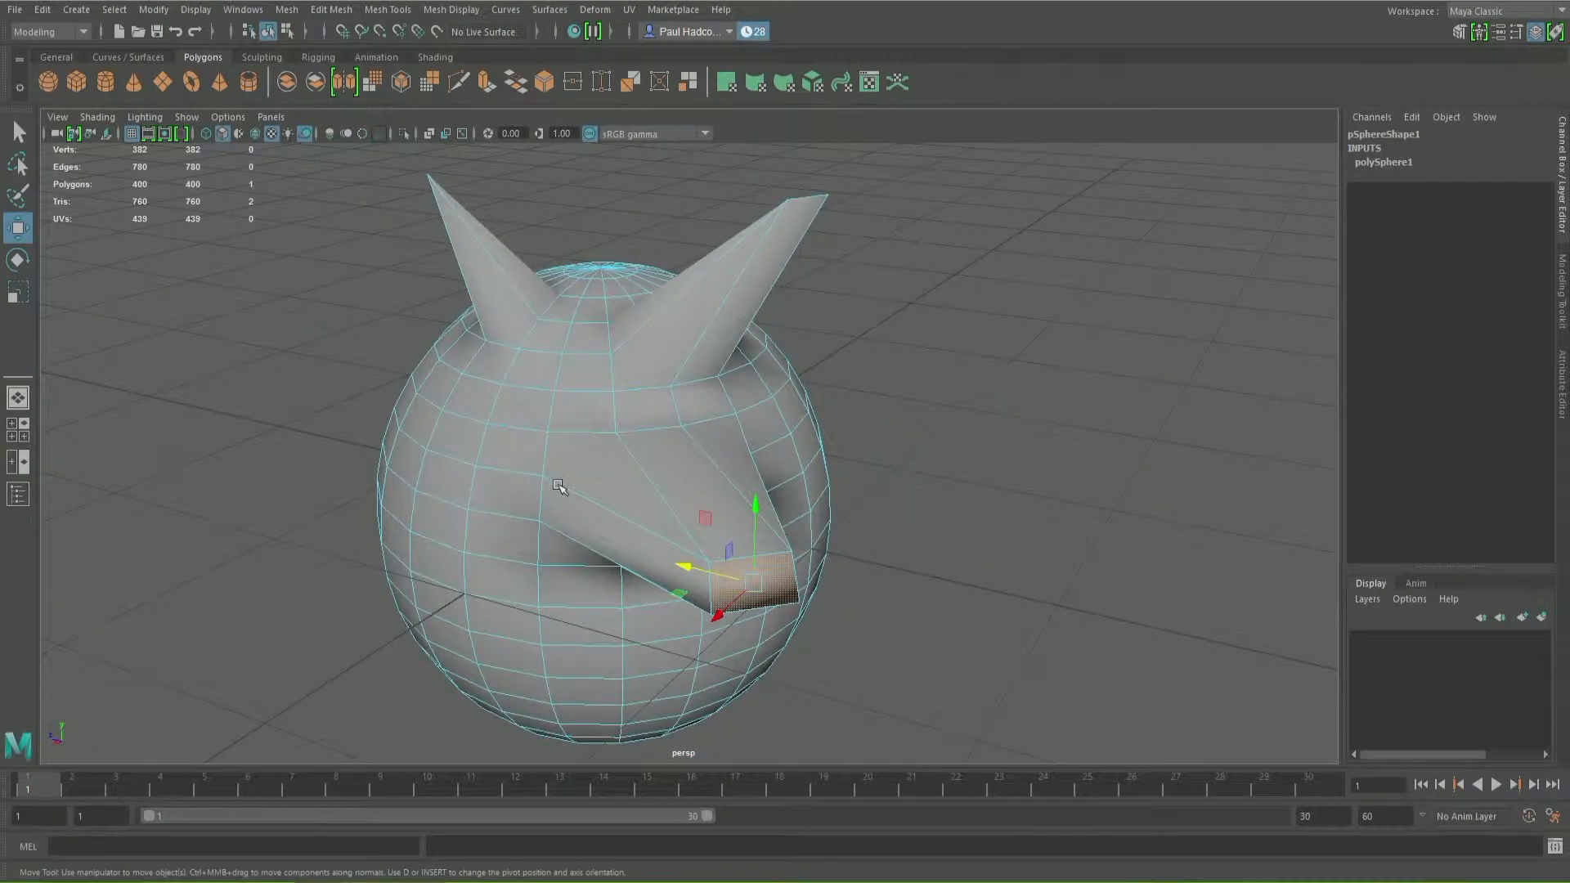
Step: Start a new scene without saving the current one and create a polygon sphere at the origin
{"action": "left_click", "coordinate": [16, 11]}
{"action": "left_click", "coordinate": [36, 31]}
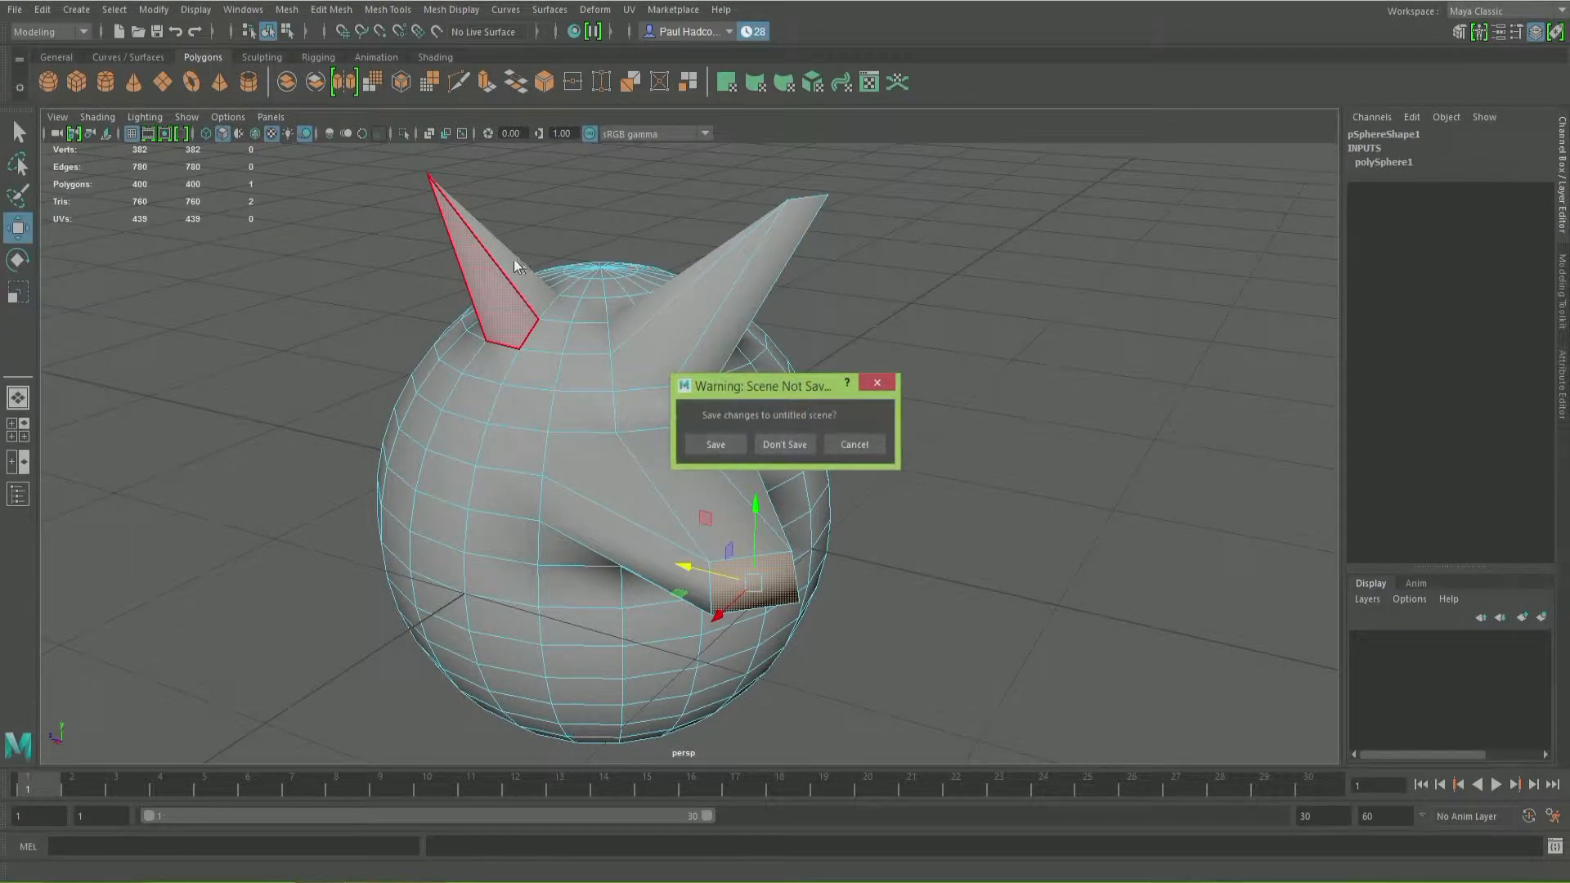
{"action": "left_click", "coordinate": [772, 441]}
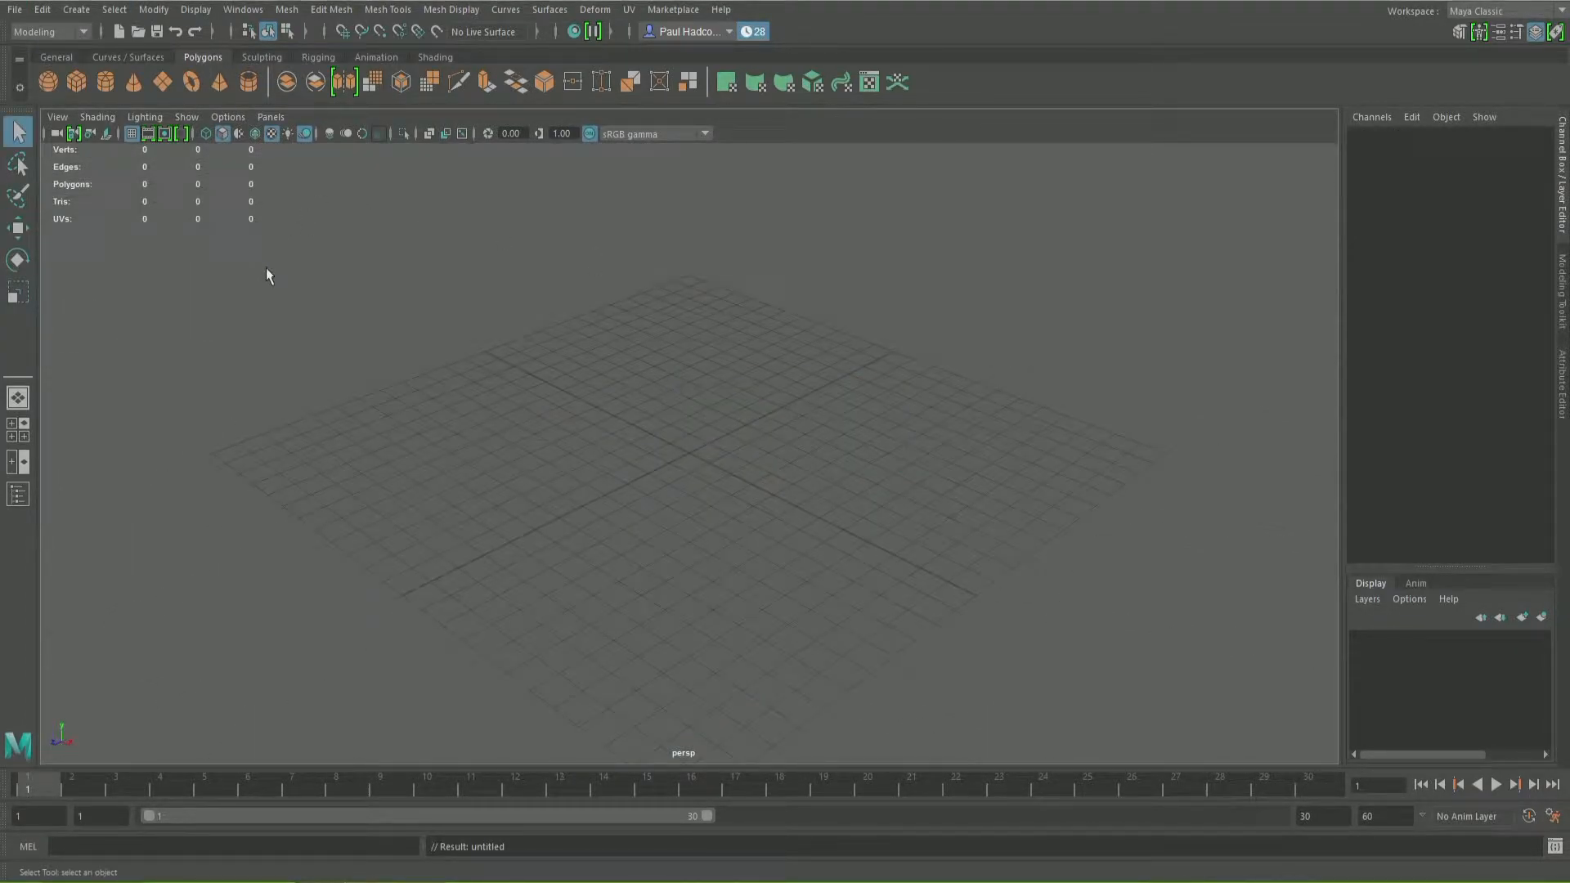
{"action": "left_click", "coordinate": [41, 85]}
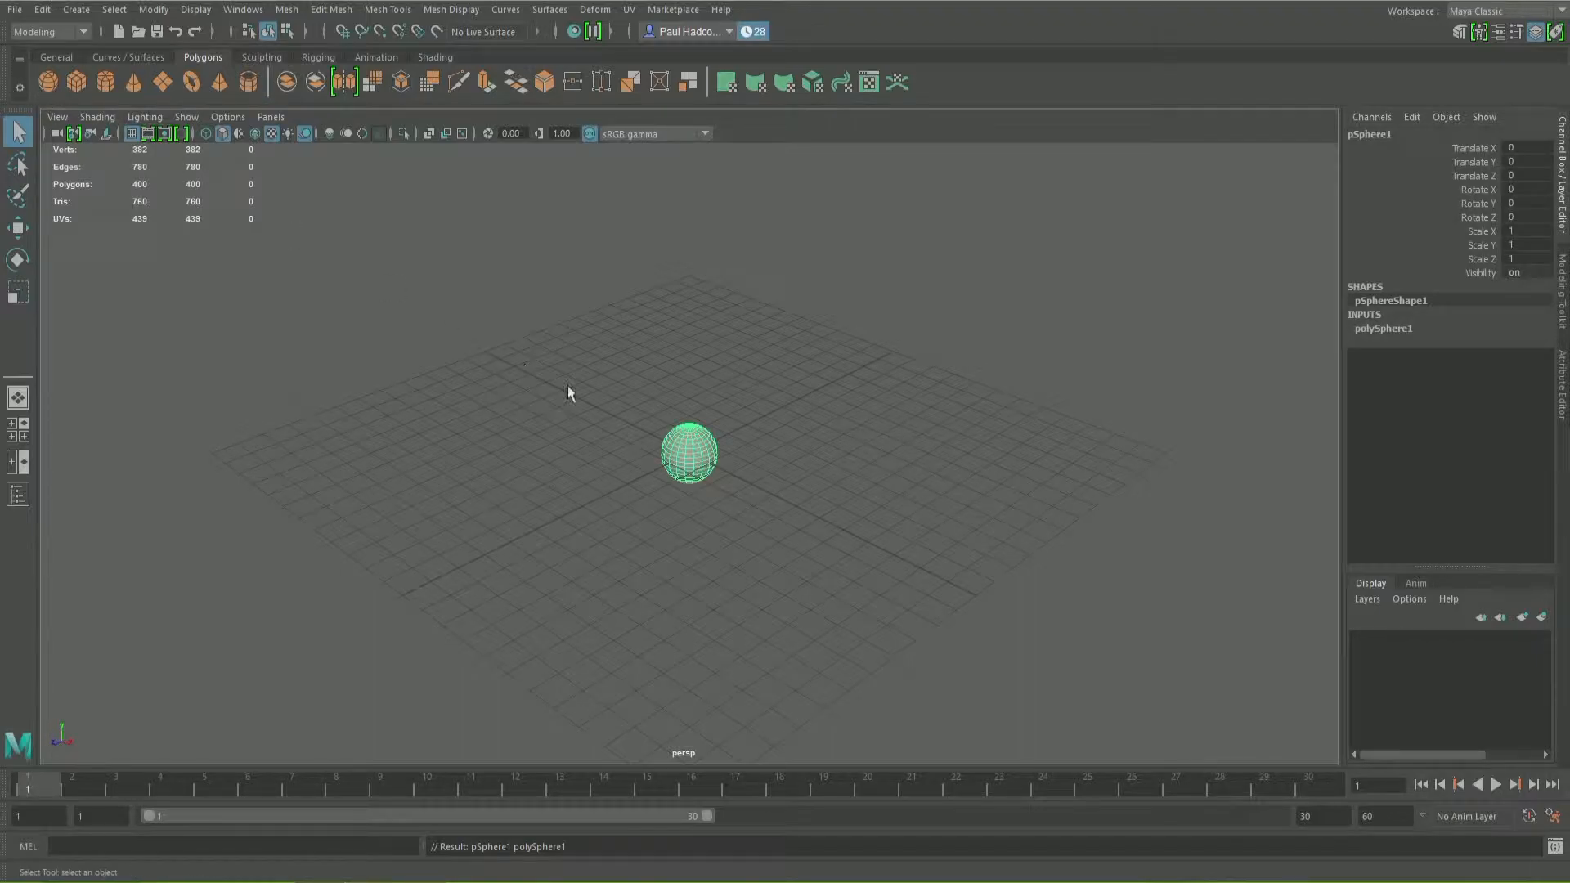
Step: Examine the new sphere up close from the side and from above
{"action": "right_click_drag", "start_coordinate": [649, 385], "coordinate": [1105, 832], "text": "alt"}
{"action": "middle_click_drag", "start_coordinate": [723, 586], "coordinate": [746, 540], "text": "alt"}
{"action": "left_click_drag", "start_coordinate": [747, 494], "coordinate": [648, 473], "text": "alt"}
{"action": "right_click_drag", "start_coordinate": [648, 473], "coordinate": [664, 479], "text": "alt"}
{"action": "mouse_move", "coordinate": [663, 479]}
{"action": "left_mouse_down", "text": "alt"}
{"action": "mouse_move", "coordinate": [785, 487]}
{"action": "mouse_move", "coordinate": [676, 493]}
{"action": "left_mouse_up", "text": "alt"}
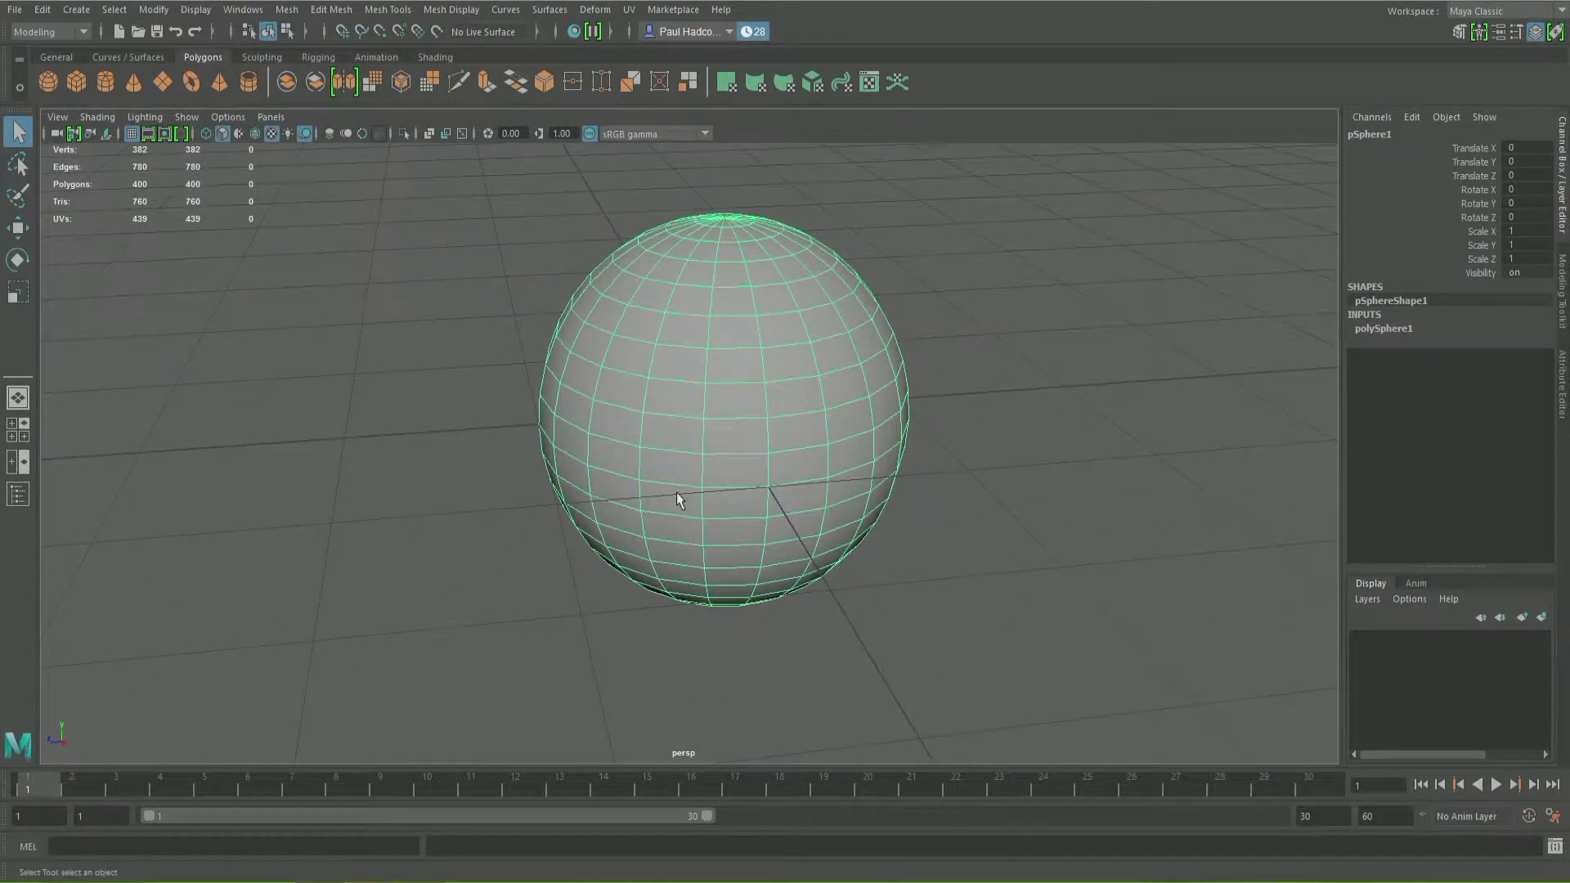
{"action": "right_click_drag", "start_coordinate": [683, 498], "coordinate": [673, 494], "text": "alt"}
{"action": "left_click_drag", "start_coordinate": [673, 494], "coordinate": [670, 449], "text": "alt"}
{"action": "middle_click_drag", "start_coordinate": [670, 449], "coordinate": [664, 457], "text": "alt"}
{"action": "left_click_drag", "start_coordinate": [663, 457], "coordinate": [655, 489], "text": "alt"}
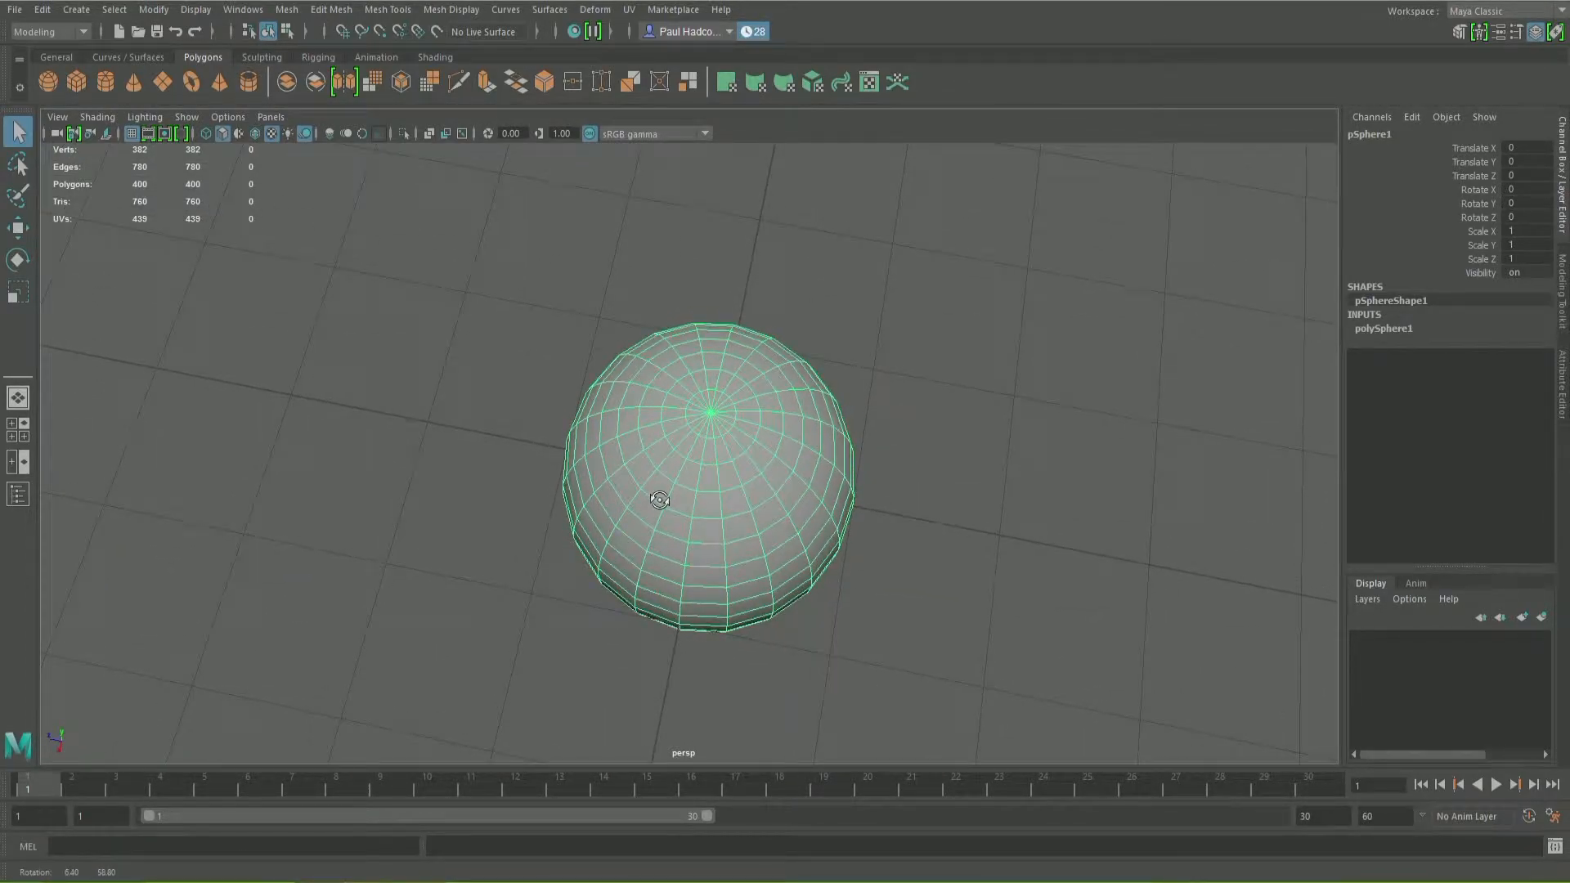
Step: Rotate the sphere freehand about its X axis to about 92 degrees and correct its Rotate X value to exactly 90
{"action": "left_click_drag", "start_coordinate": [741, 407], "coordinate": [774, 409], "text": "alt"}
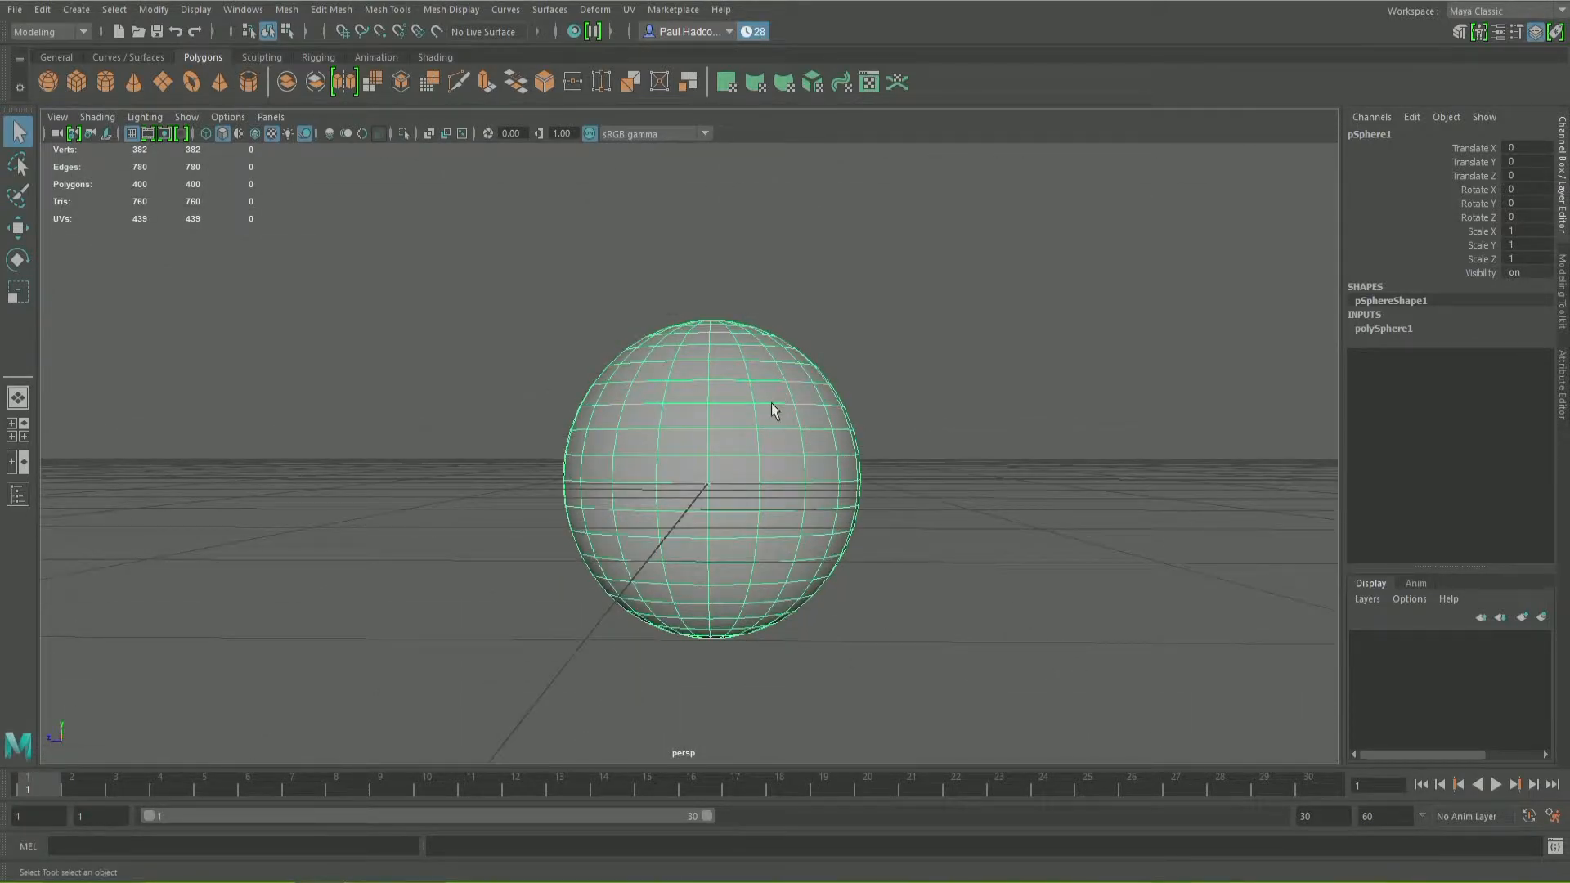
{"action": "key", "text": "e"}
{"action": "left_click_drag", "start_coordinate": [765, 489], "coordinate": [845, 543], "text": "alt"}
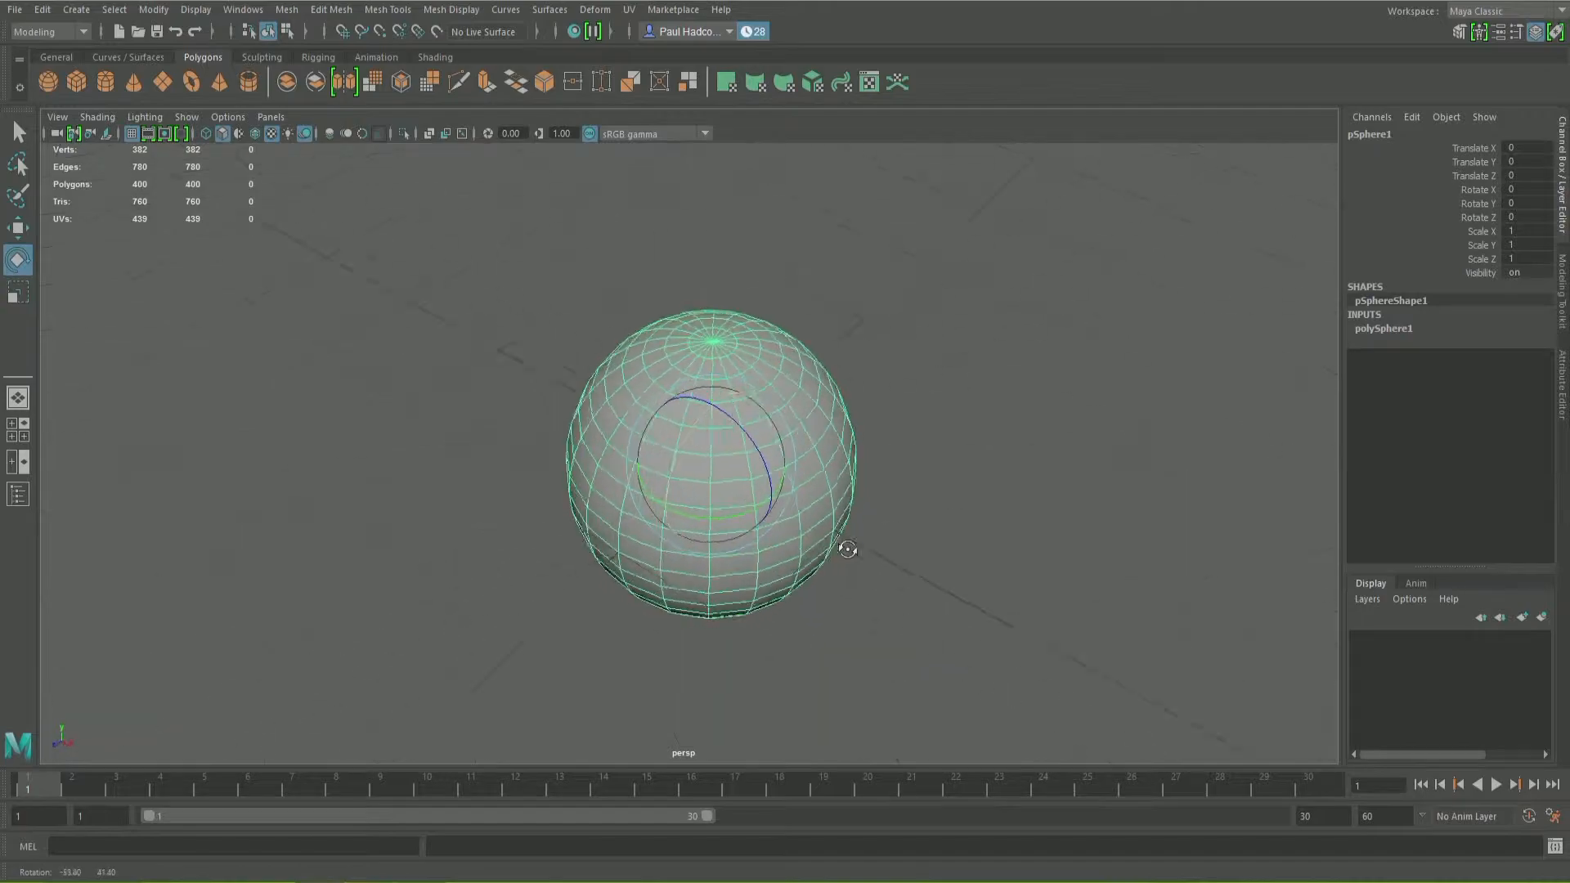
{"action": "left_click", "coordinate": [1037, 435]}
{"action": "left_click", "coordinate": [736, 484]}
{"action": "left_click", "coordinate": [674, 439]}
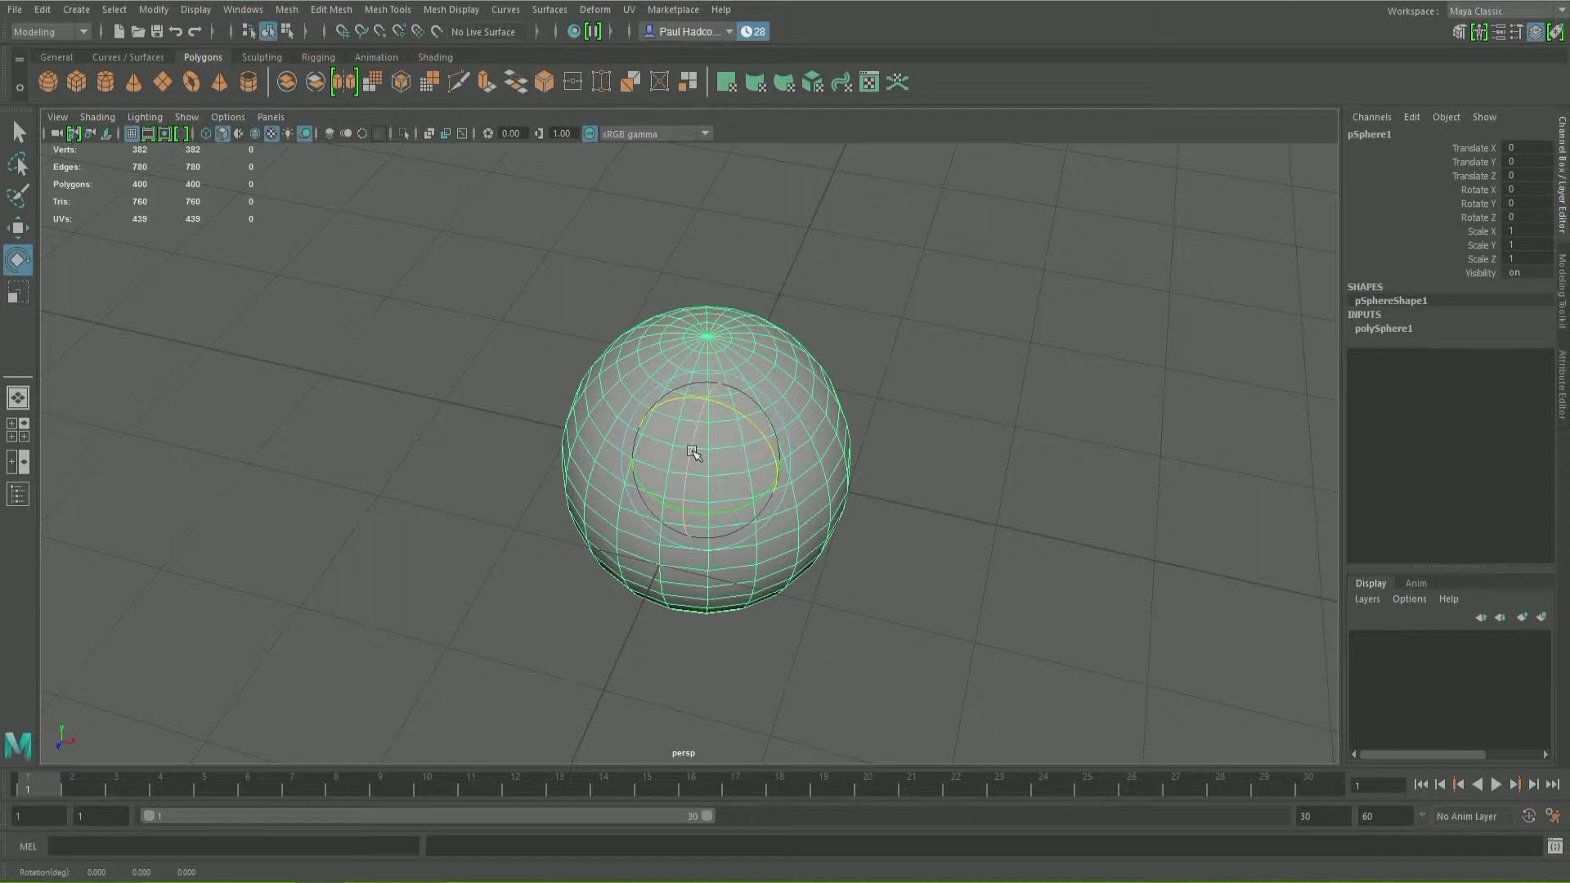
{"action": "left_click_drag", "start_coordinate": [692, 443], "coordinate": [668, 528]}
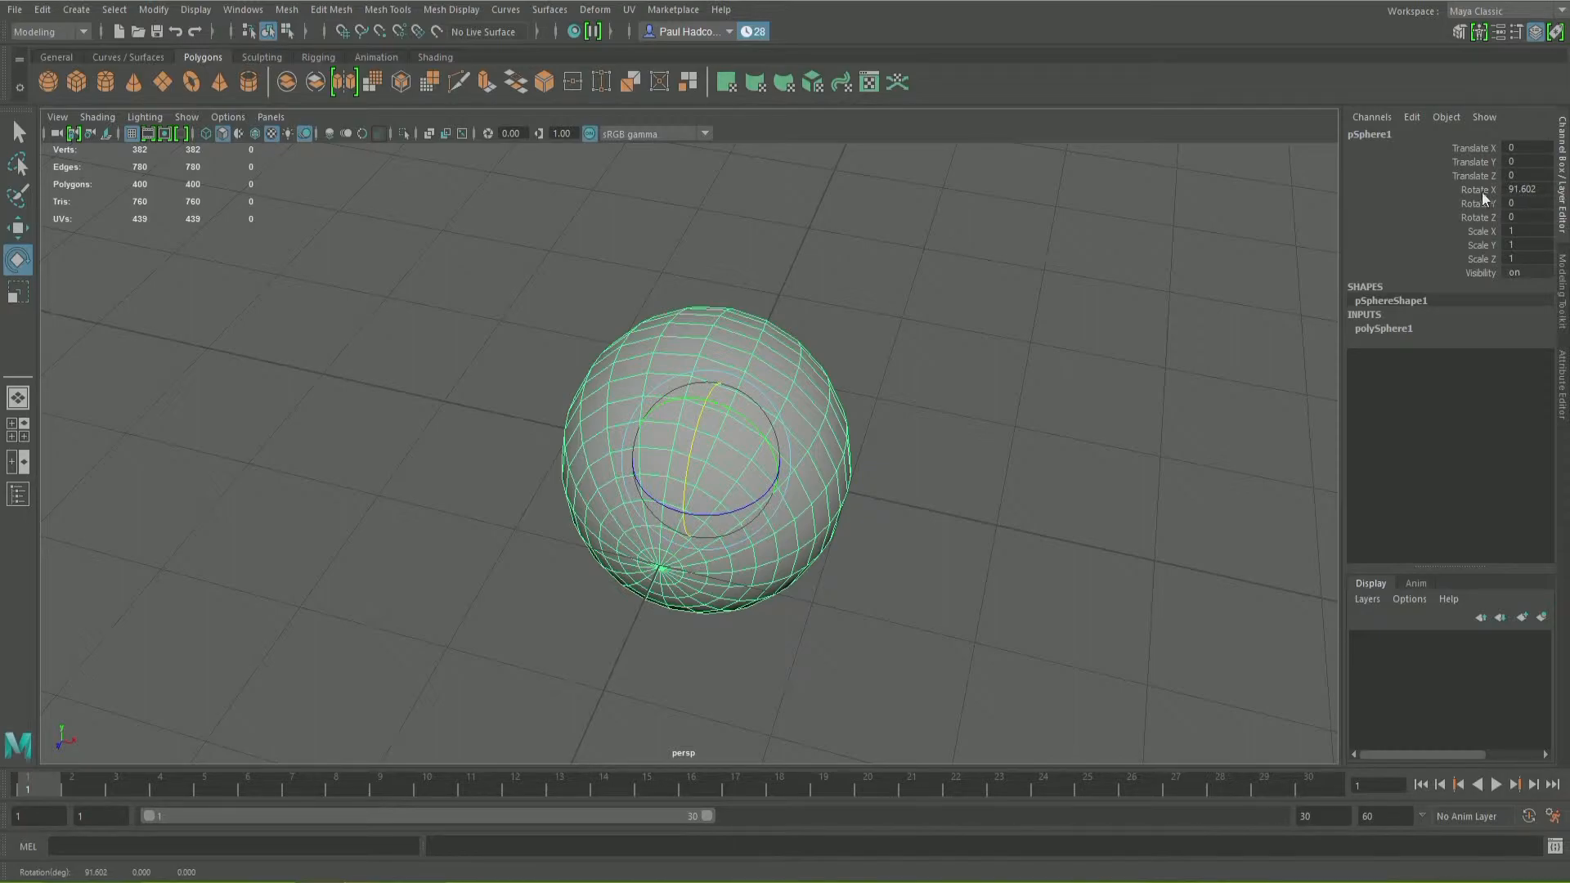
{"action": "double_click", "coordinate": [1521, 189]}
{"action": "type", "text": "90"}
{"action": "key", "text": "Return"}
Step: Turn the sphere slightly about X to about 88.5 degrees and restore its Rotate X value to exactly 90
{"action": "mouse_move", "coordinate": [912, 305]}
{"action": "left_mouse_down", "text": "alt"}
{"action": "mouse_move", "coordinate": [834, 323]}
{"action": "mouse_move", "coordinate": [982, 291]}
{"action": "mouse_move", "coordinate": [941, 303]}
{"action": "left_mouse_up", "text": "alt"}
{"action": "left_click_drag", "start_coordinate": [726, 437], "coordinate": [743, 432]}
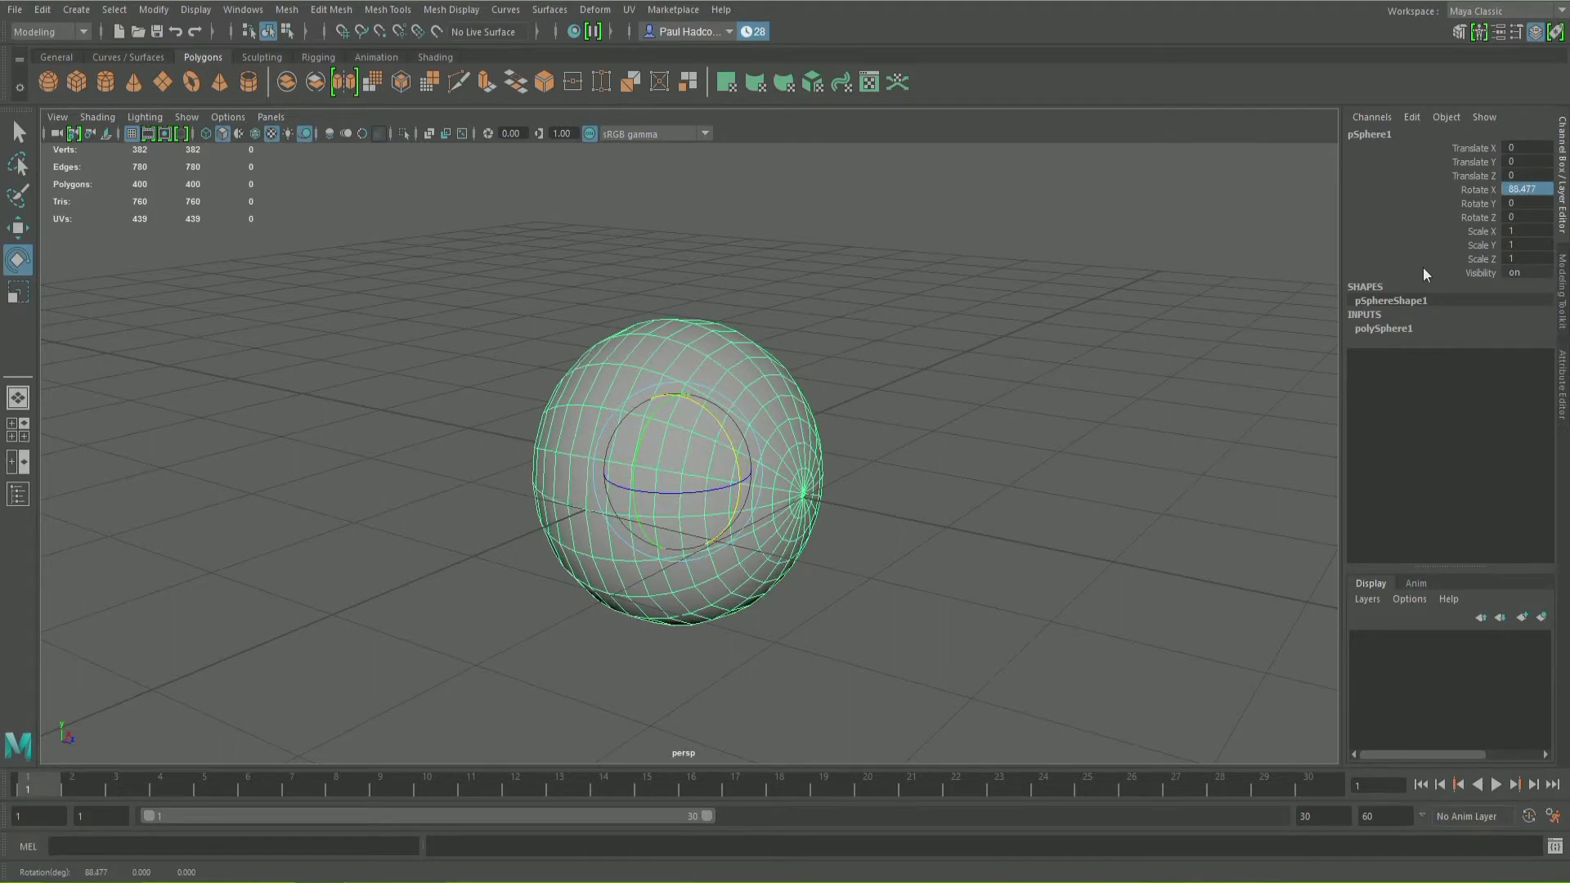
{"action": "left_click", "coordinate": [1519, 189]}
{"action": "type", "text": "90"}
{"action": "key", "text": "Return"}
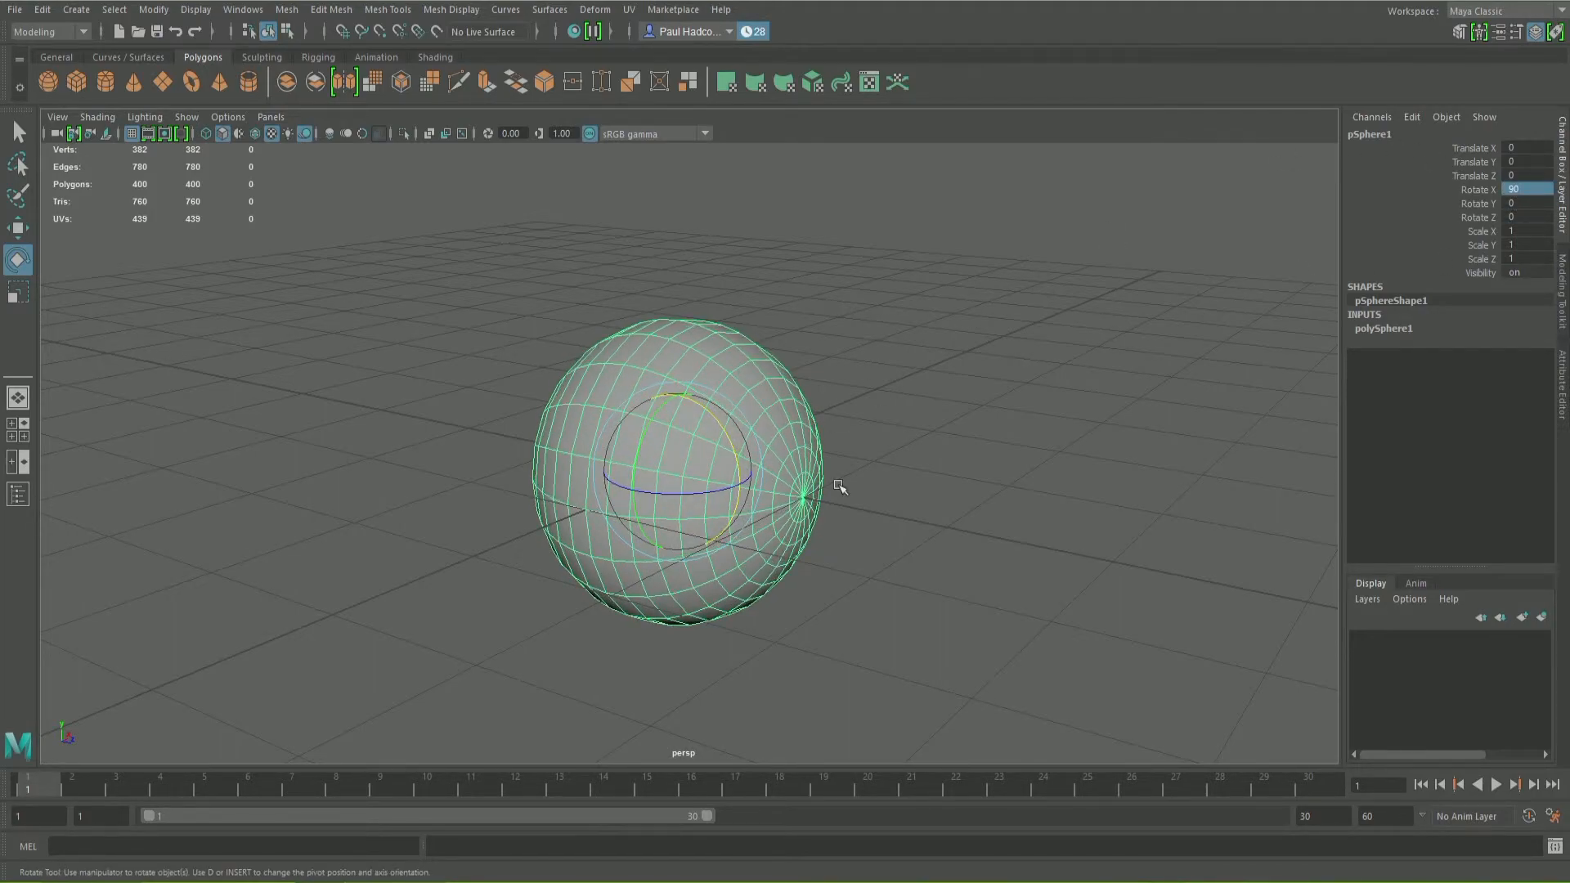